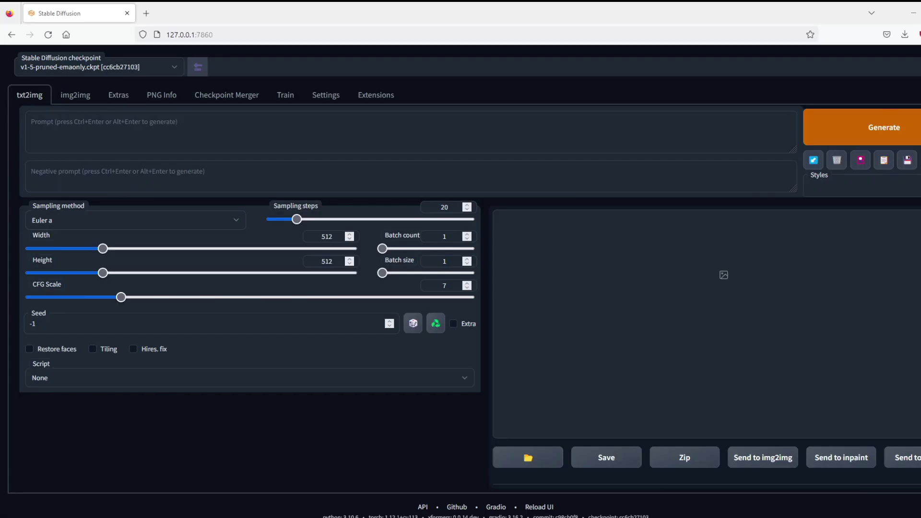
Prompt a magic tree on a cliff edge (8k, intricate matte painting), enable Restore faces, and generate with mdjrny-v4.
type("a magic tree on the end of a cliff , 8k , 4k , intricate ,  matte painting, highly detailed, dynamic lighting, cinematic, realism, realistic, photo real, sunset, detailed, high contrast, denoised, centered,")
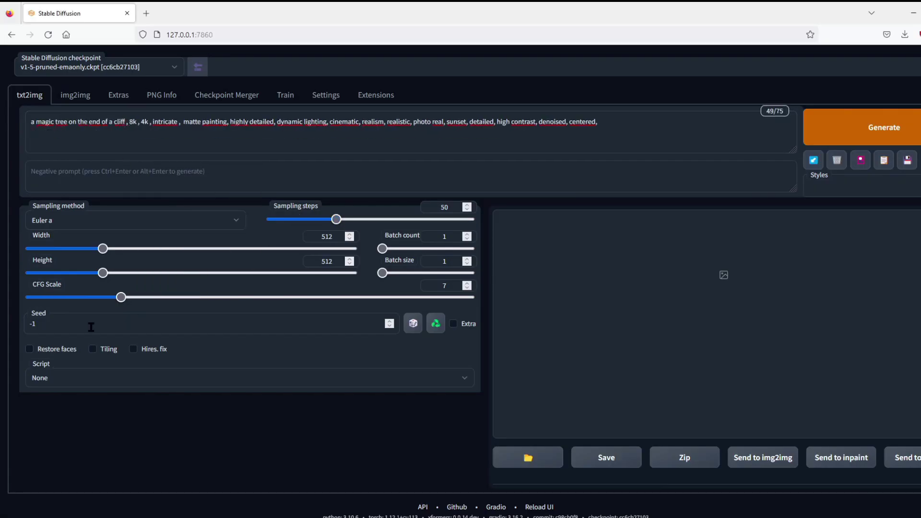
left_click(29, 349)
left_click(96, 67)
left_click(54, 191)
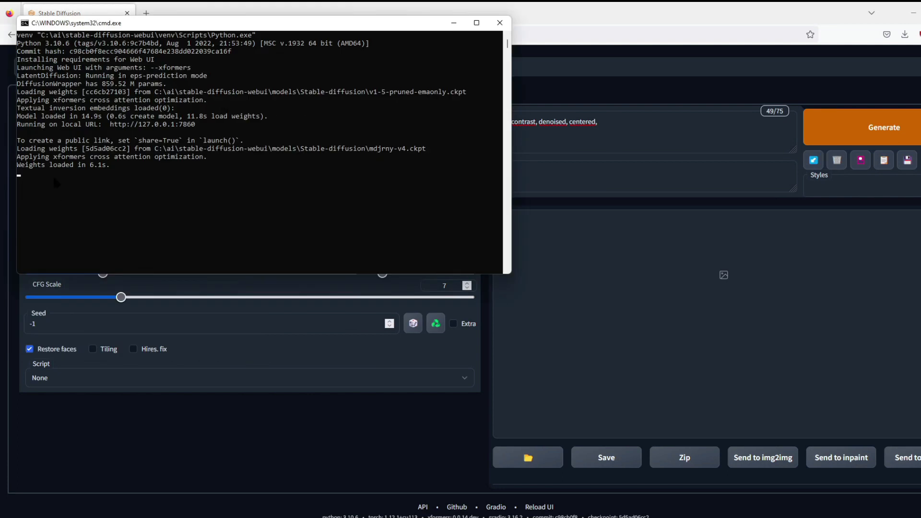
left_click(885, 127)
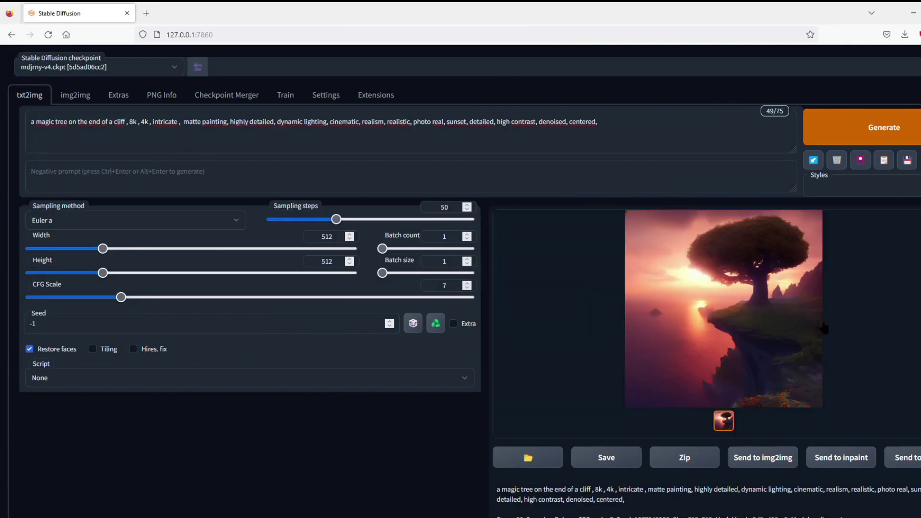
Set Batch count to 4, add 'pink' to the prompt, and review the pink tree batches.
left_click(467, 234)
left_click(467, 235)
left_click(467, 234)
left_click(884, 127)
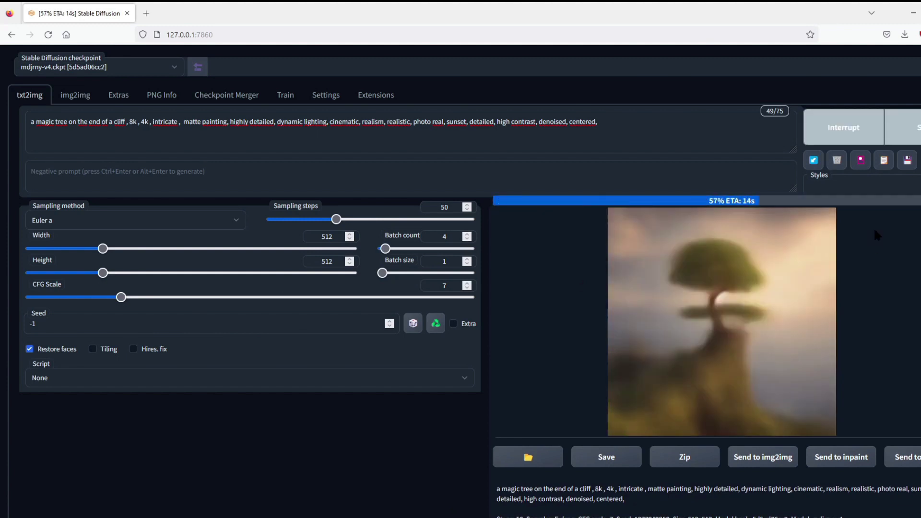
type("pink")
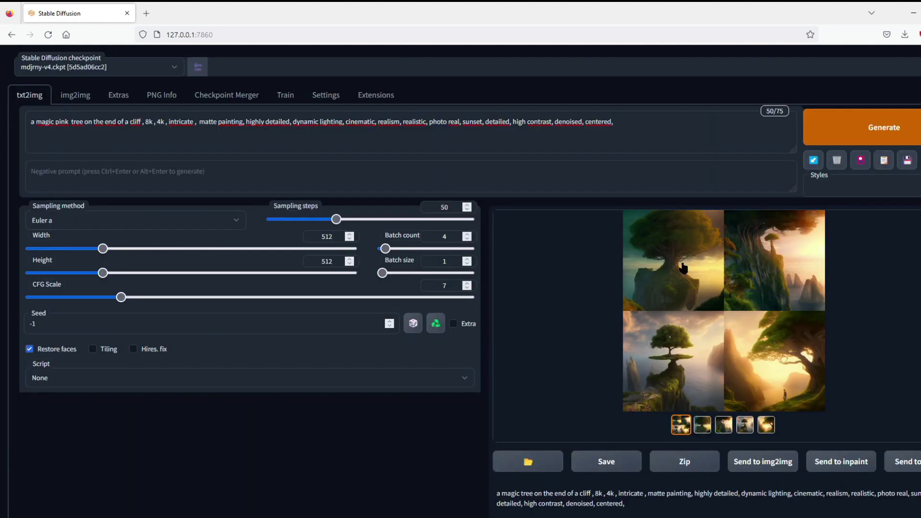
left_click(684, 268)
left_click(793, 309)
left_click(885, 127)
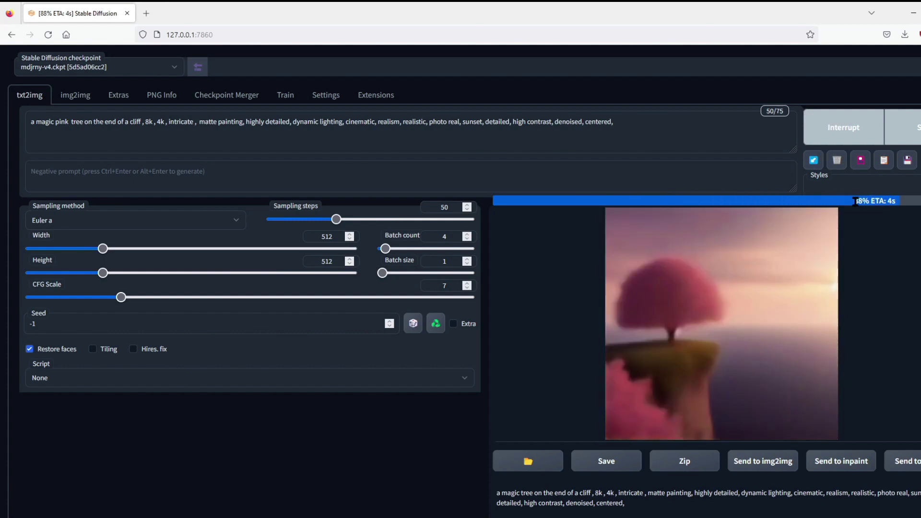
left_click(718, 297)
key("Escape")
Prefix the prompt with 'close photo of', generate, and browse the close-up results.
left_click(30, 122)
type("close photo of")
left_click(907, 136)
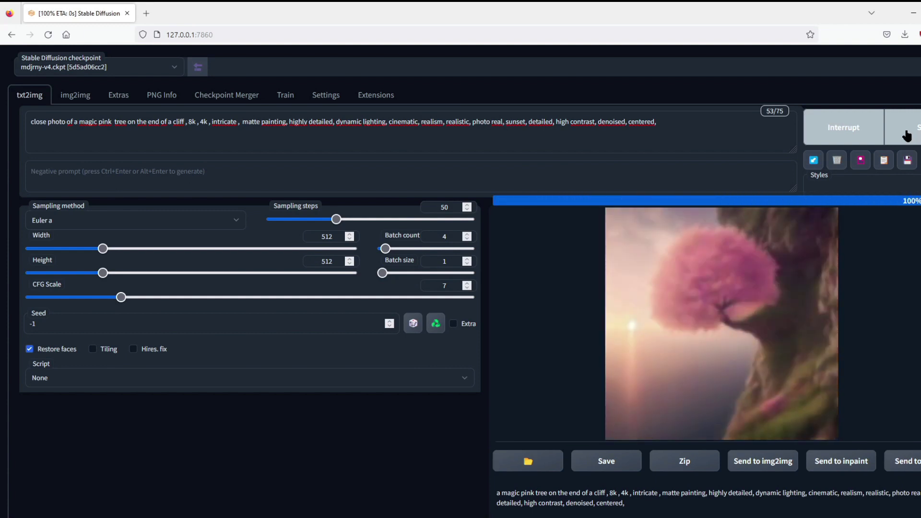
left_click(532, 288)
key("Right")
key("Right")
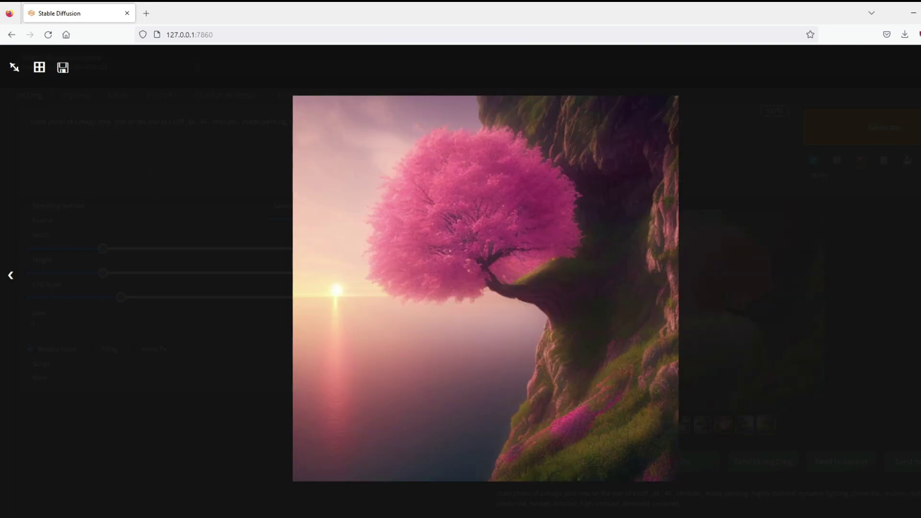
key("Right")
key("Right")
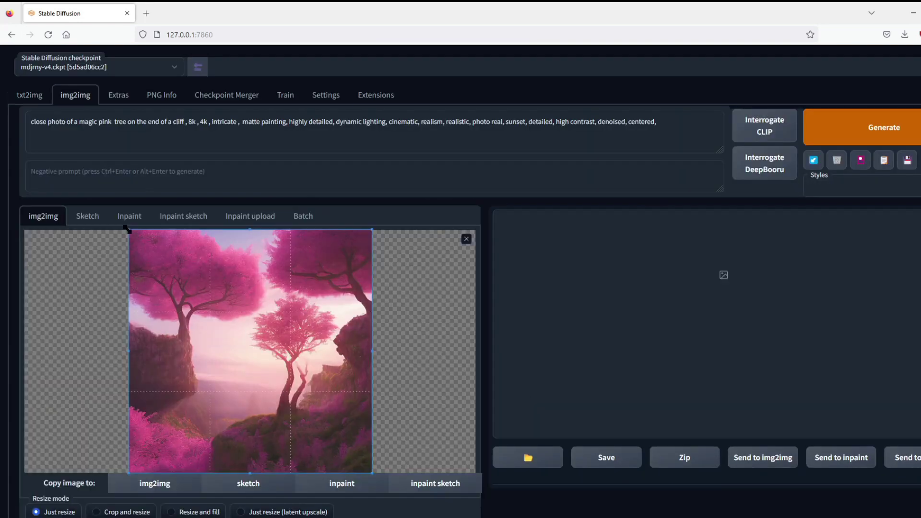
Crop the img2img input to the central pink tree and generate variations at 0.41 denoising.
left_click_drag(219, 292, 369, 442)
left_click(870, 132)
scroll(720, 288, "down", 3)
left_click_drag(360, 485, 154, 485)
scroll(907, 169, "up", 3)
left_click(868, 129)
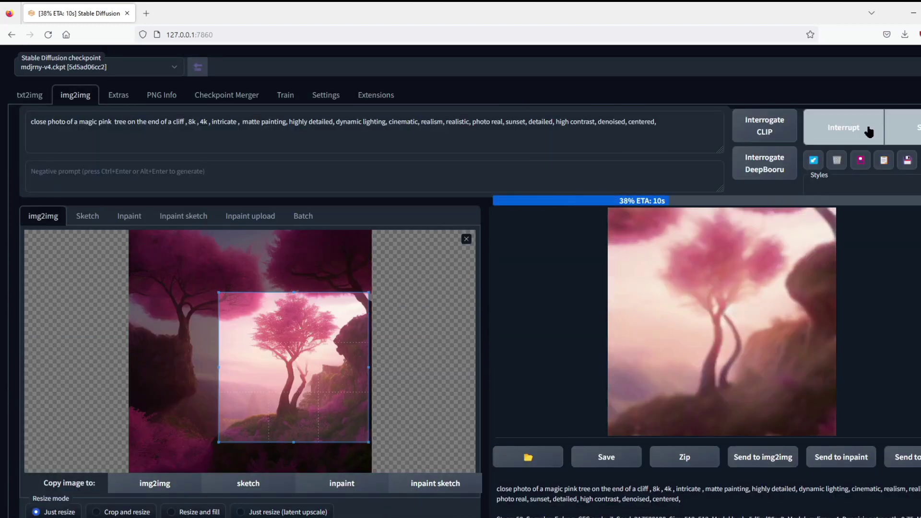
left_click(661, 278)
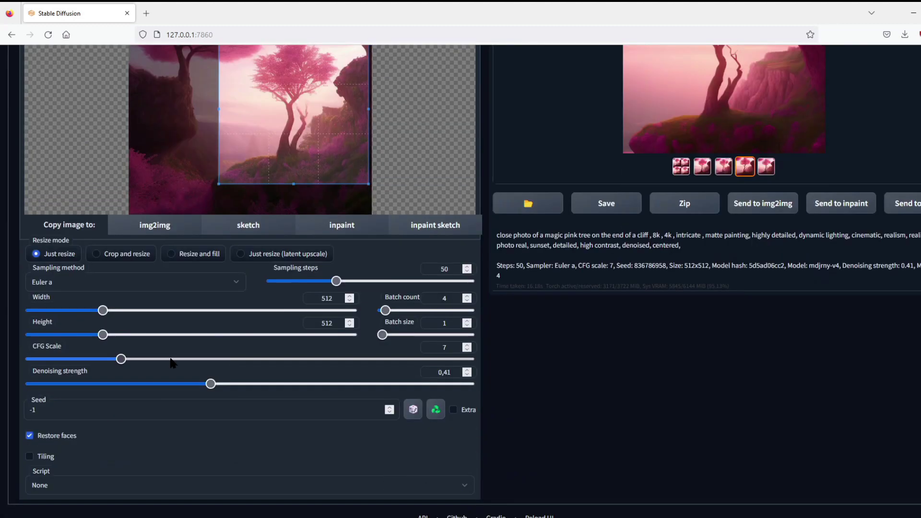
Generate a new 720×720 close-up batch, review it, and prefix the prompt with 'a'.
scroll(384, 312, "up", 5)
key("ctrl+Return")
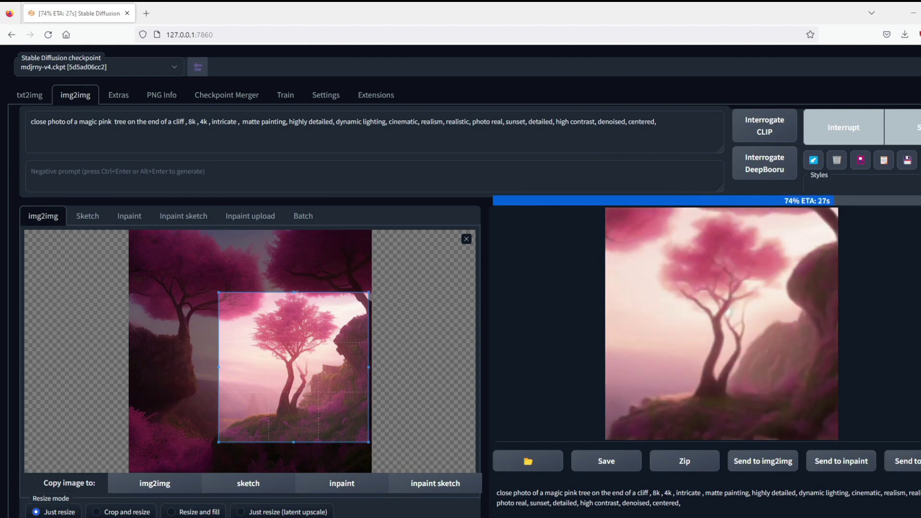
left_click(742, 298)
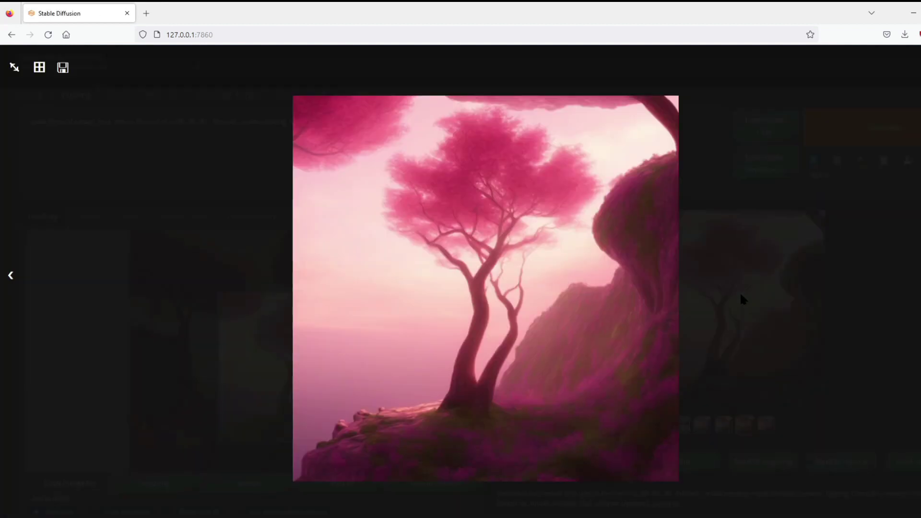
key("Left")
key("Left")
key("Left")
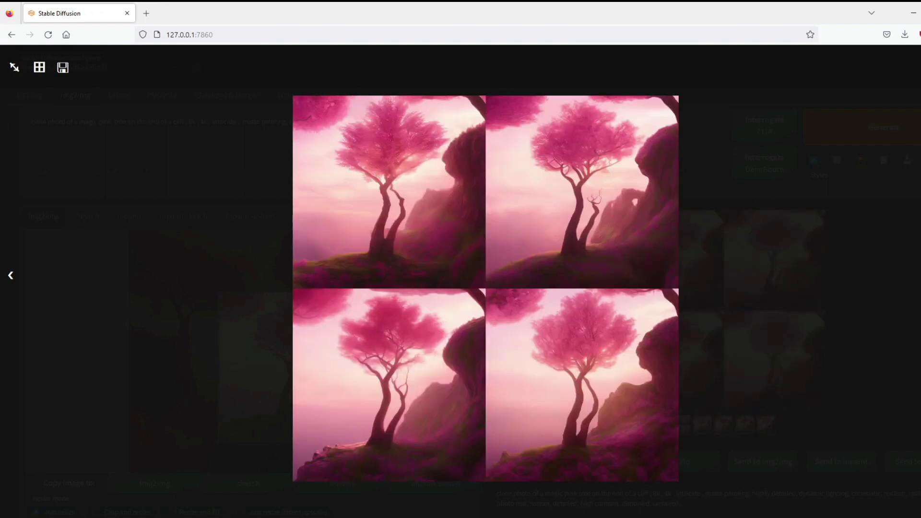
key("Escape")
type("a")
key("ctrl+Return")
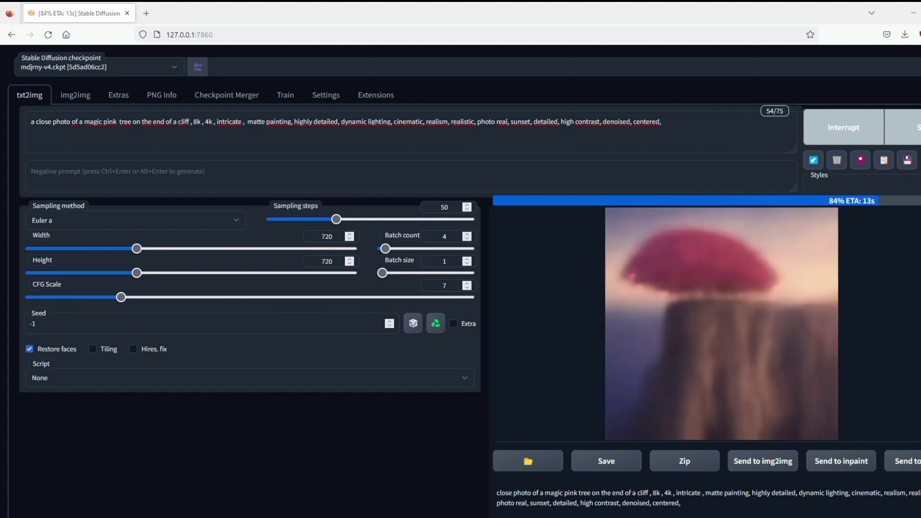
Pick the large pink tree on the rocky ledge from the 720×720 batch for img2img.
left_click(811, 264)
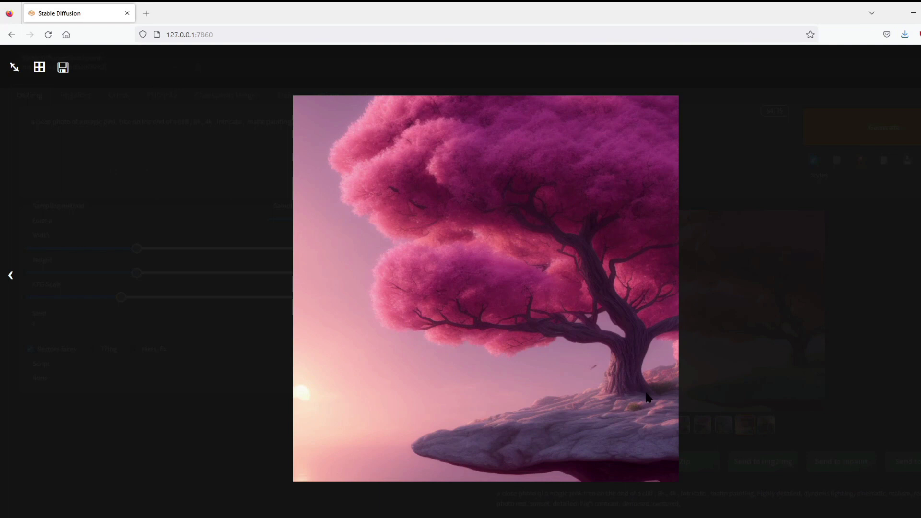
key("Right")
key("Right")
left_click(251, 174)
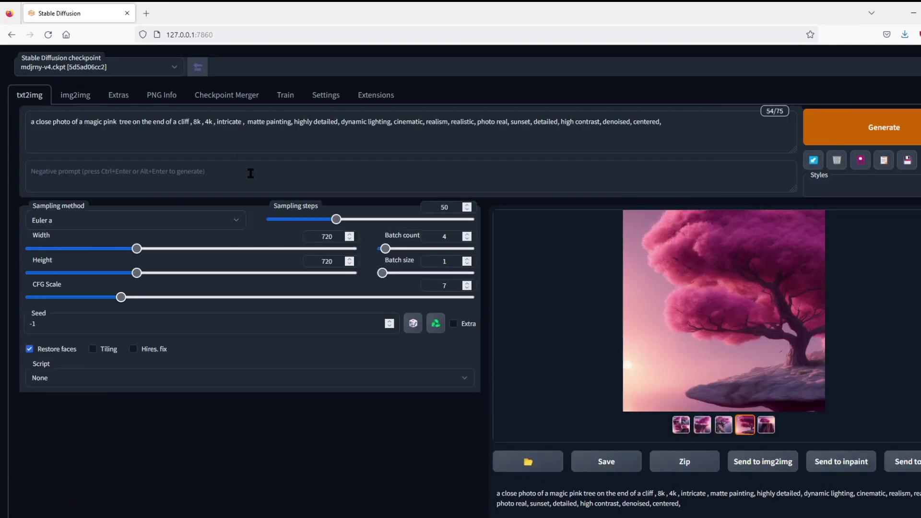
left_click(763, 461)
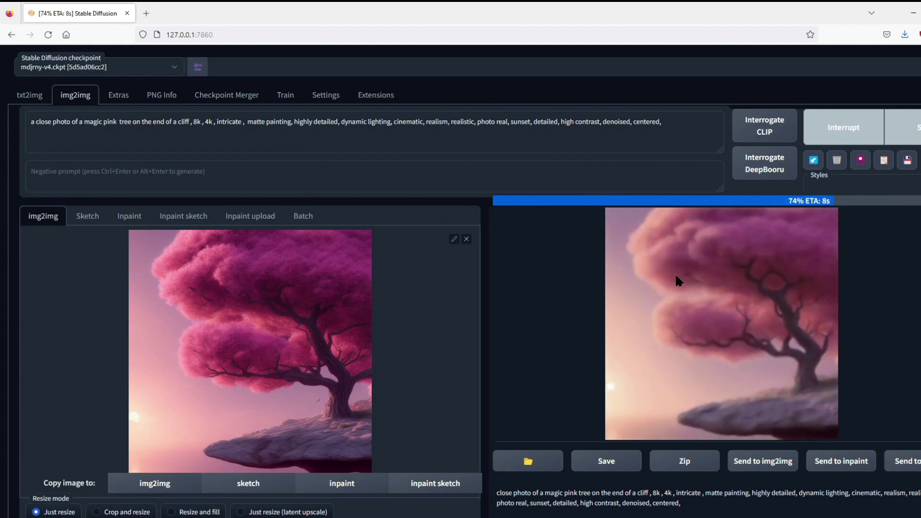
Review the four img2img variations and send the tree image to Extras.
left_click(675, 272)
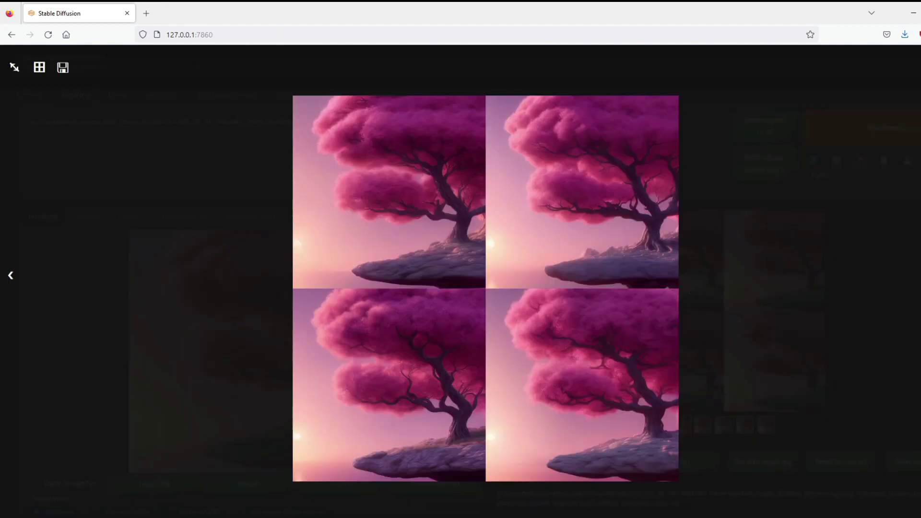
key("Right")
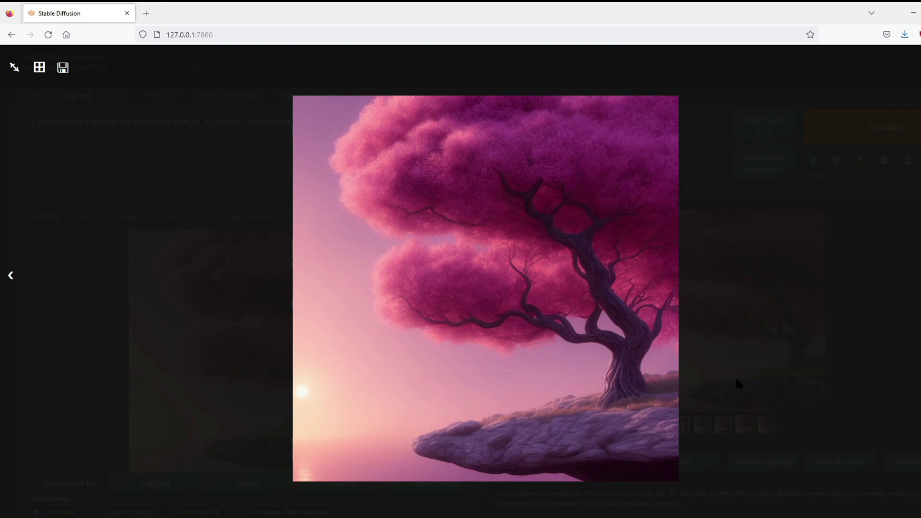
left_click(735, 377)
left_click(893, 462)
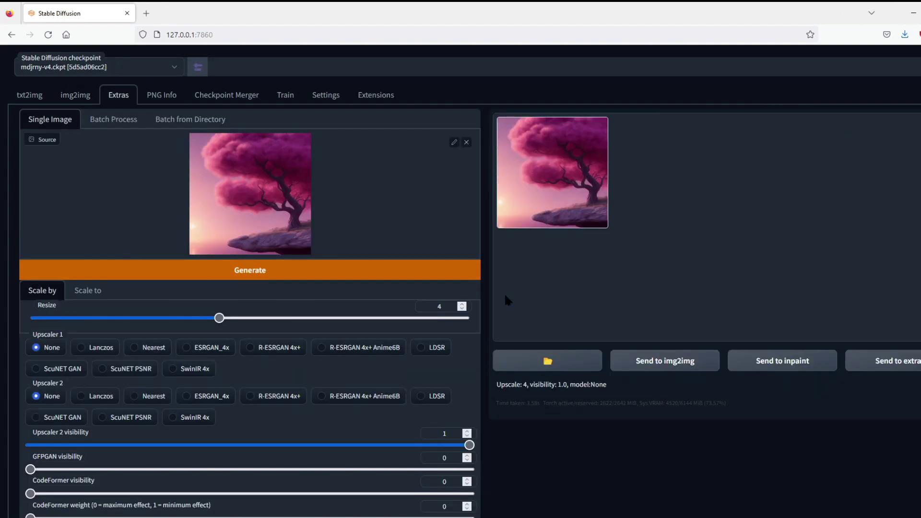
Upscale the pink tree image 4× using Scale by Resize 4 in Extras.
left_click(242, 270)
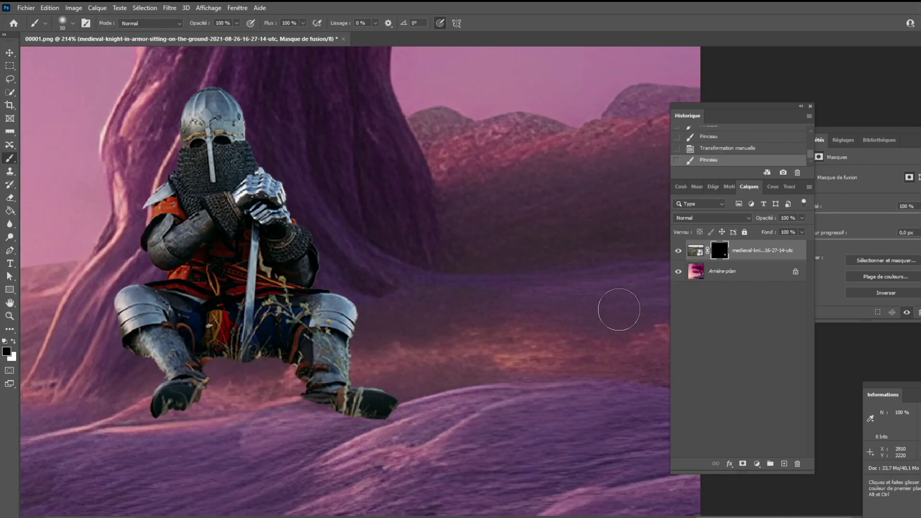
Add a clipped colorized Hue/Saturation layer (hue 281, saturation 23) and invert its mask.
left_click(74, 8)
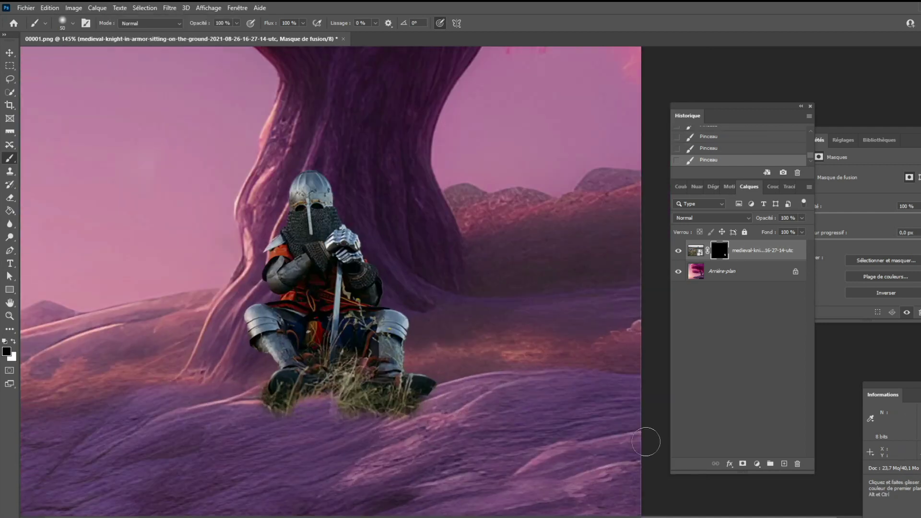
left_click(758, 464)
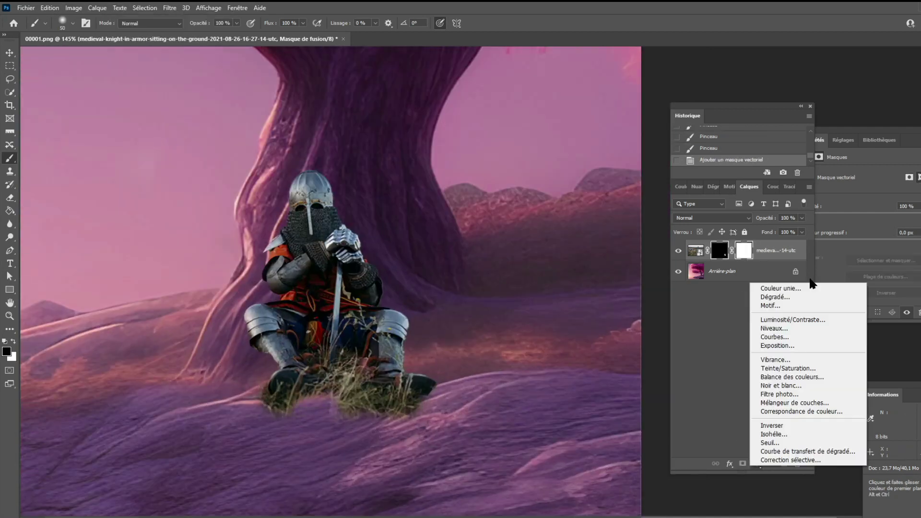
left_click(777, 370)
left_click(853, 265)
mouse_move(838, 233)
left_mouse_down()
mouse_move(857, 232)
mouse_move(830, 233)
left_mouse_up()
key("ctrl+i")
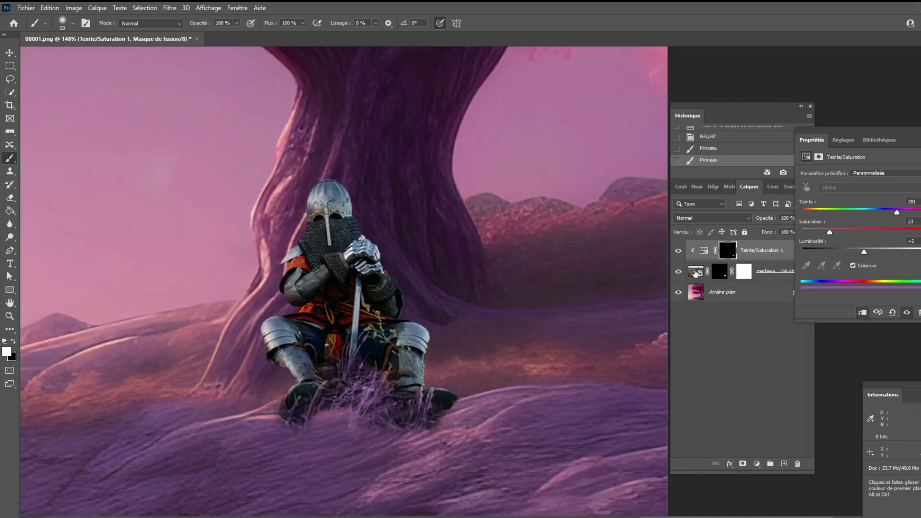
Paint the purple tint onto the grass around the knight's feet and clean up his mask.
left_click(727, 250)
key("x")
left_click_drag(355, 432, 221, 403)
left_click_drag(480, 431, 452, 371)
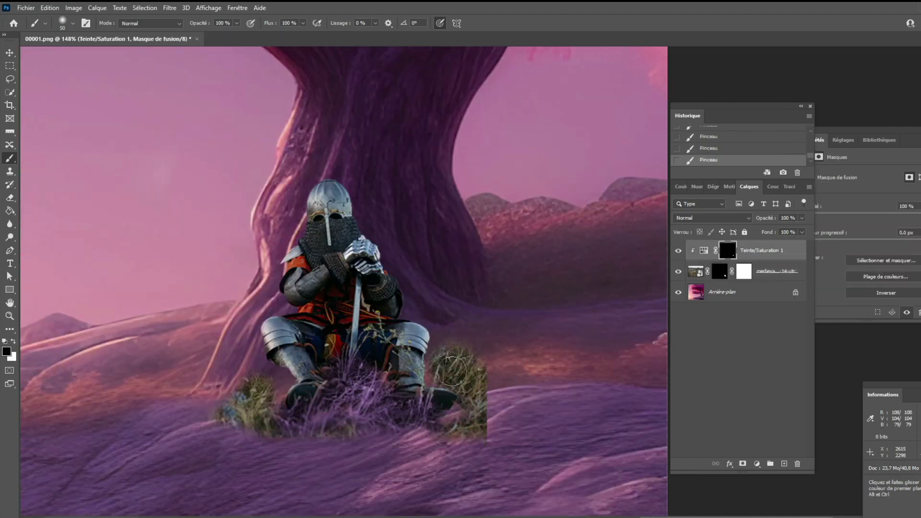
left_click(720, 271)
key("x")
scroll(432, 394, "down", 5)
scroll(432, 393, "up", 3)
left_click_drag(326, 431, 442, 408)
left_click(743, 463)
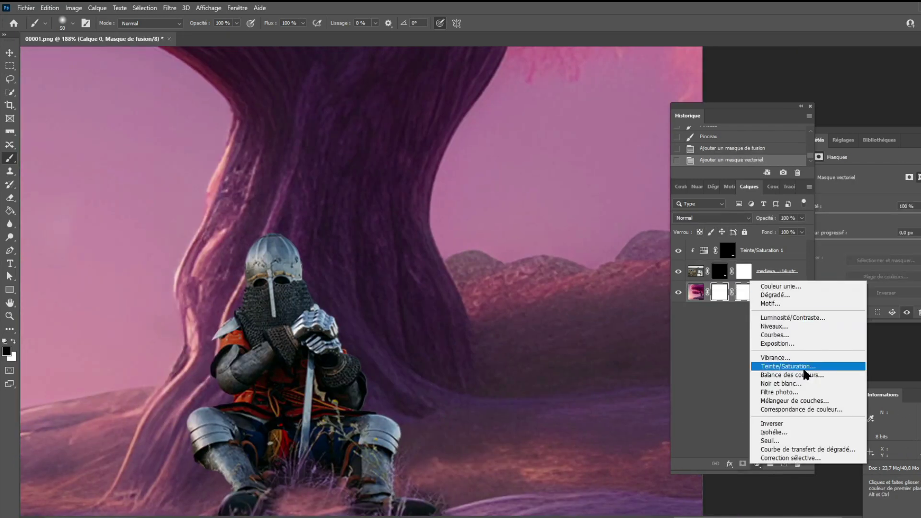
Add an Exposure 1 layer at -7.67 with an inverted mask for the shadow behind the knight.
left_click(802, 366)
left_click_drag(863, 198, 821, 198)
key("ctrl+i")
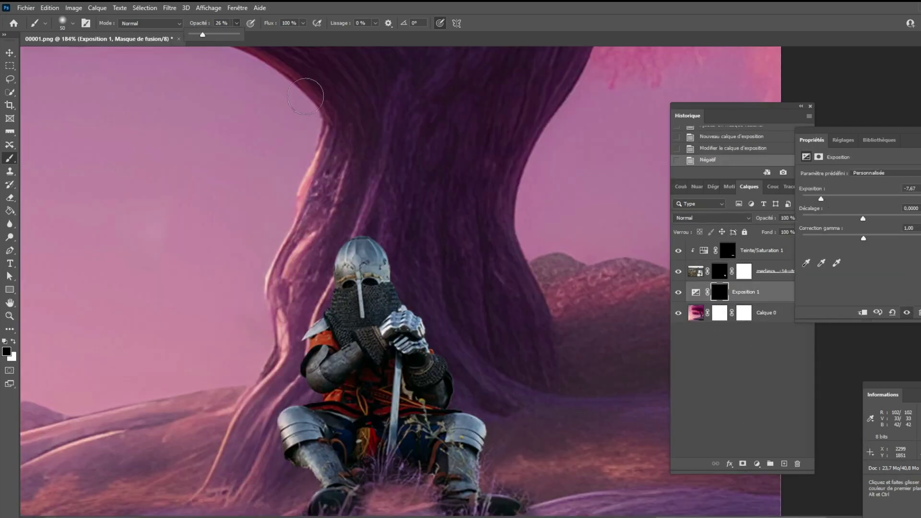
key("x")
scroll(411, 304, "down", 5)
scroll(411, 304, "down", 2)
scroll(567, 255, "up", 6)
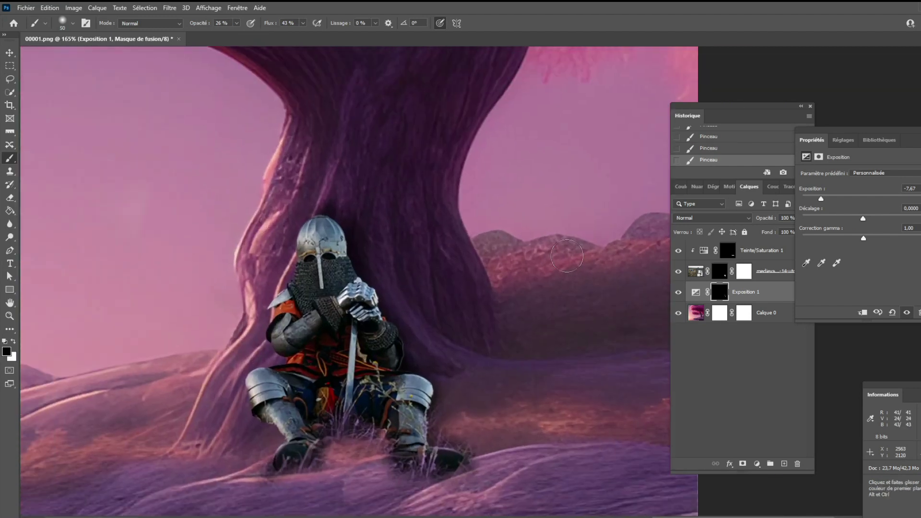
Add a clipped Exposure 2 layer at -6.33 and paint it onto the knight's hands.
left_click(763, 250)
left_click(757, 464)
left_click(803, 367)
left_click_drag(864, 199, 823, 198)
key("ctrl+i")
left_click_drag(345, 240, 432, 400)
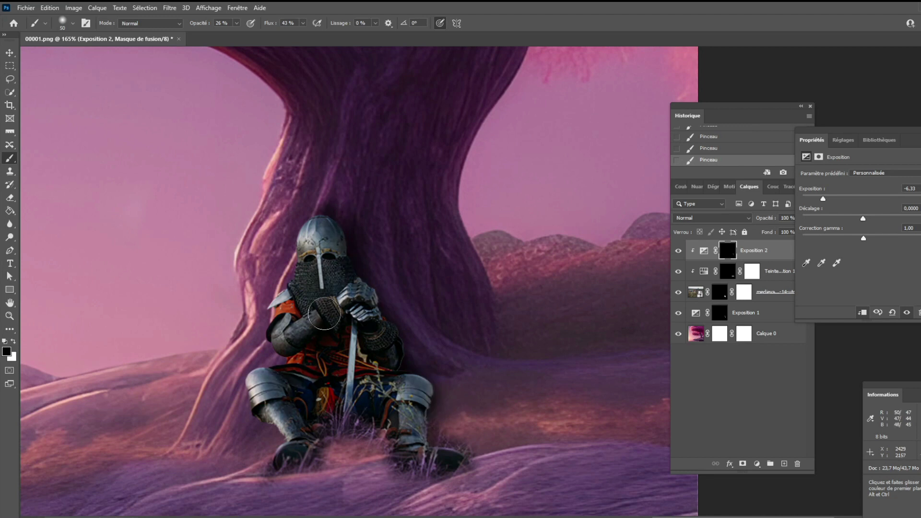
scroll(350, 206, "down", 3)
scroll(350, 206, "up", 3)
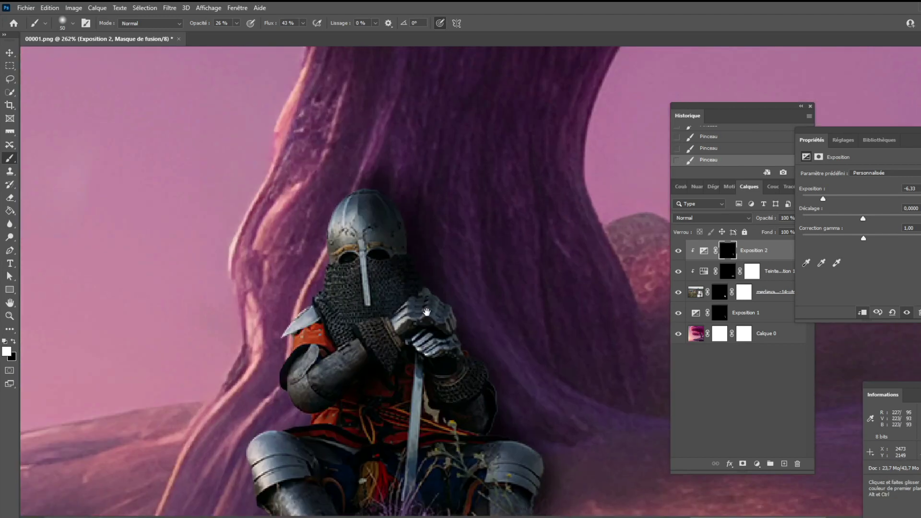
Add a clipped colorized Hue/Saturation 2 layer (288/34/+23) with an inverted mask.
left_click(757, 464)
left_click(781, 279)
key("ctrl+alt+g")
left_click(852, 266)
key("ctrl+i")
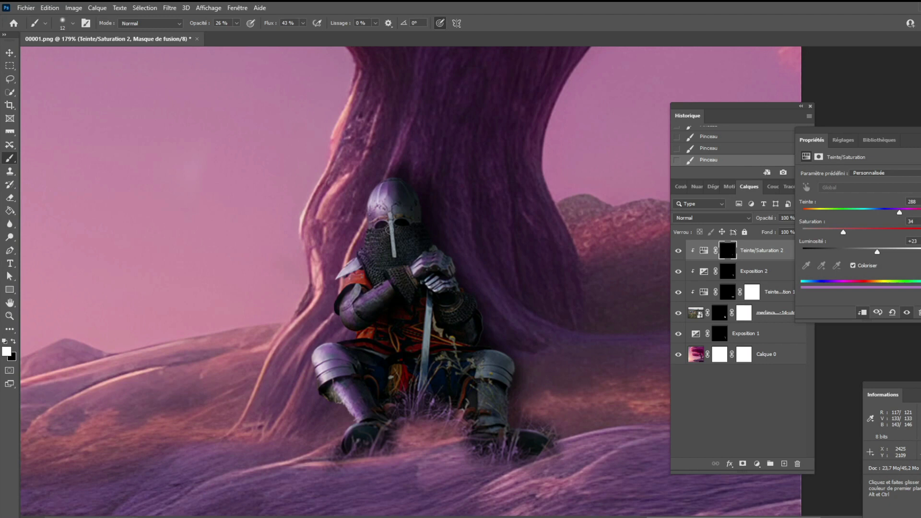
Set the Hue/Saturation 2 tint layer's blend mode to Color Burn.
scroll(340, 389, "up", 1)
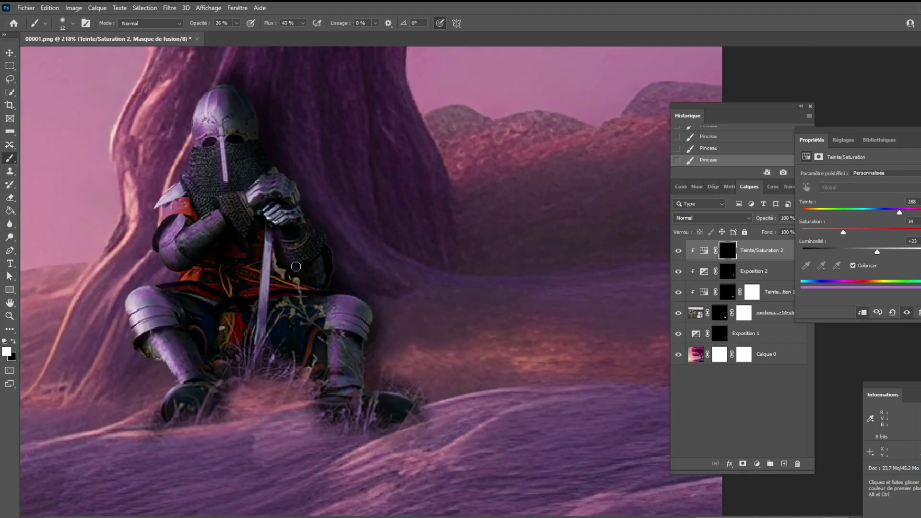
left_click(722, 220)
left_click(695, 259)
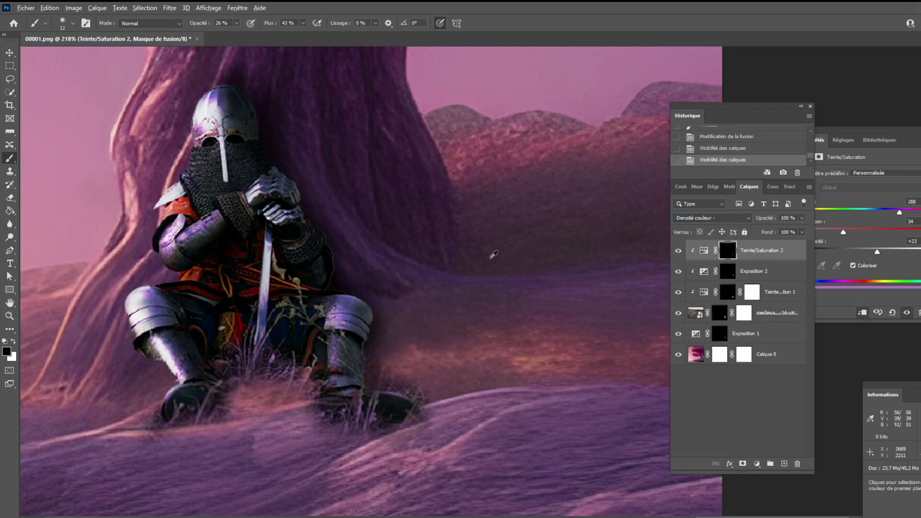
scroll(562, 191, "down", 3)
Add a clipped Curves layer and lower the Green curve for a magenta cast.
left_click(758, 463)
left_click(768, 339)
key("ctrl+alt+g")
key("alt+4")
left_click_drag(873, 245, 880, 246)
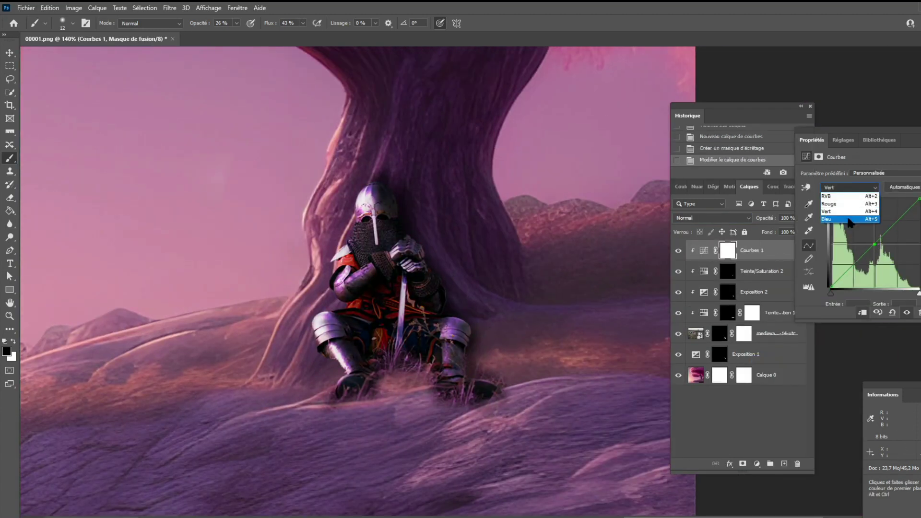
left_click(847, 218)
scroll(422, 364, "down", 3)
scroll(421, 364, "down", 2)
Save a copy of the composite via File > Save a Copy.
left_click(25, 8)
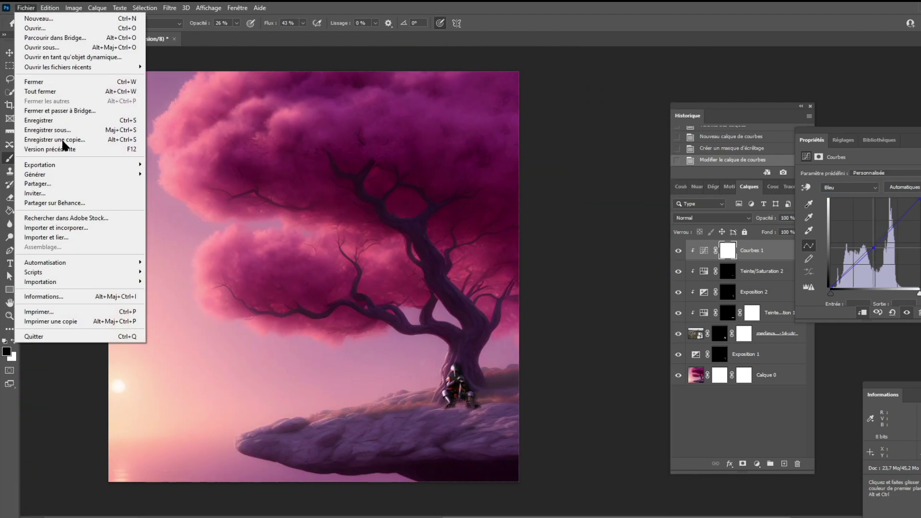
left_click(62, 140)
left_click(619, 439)
left_click(547, 248)
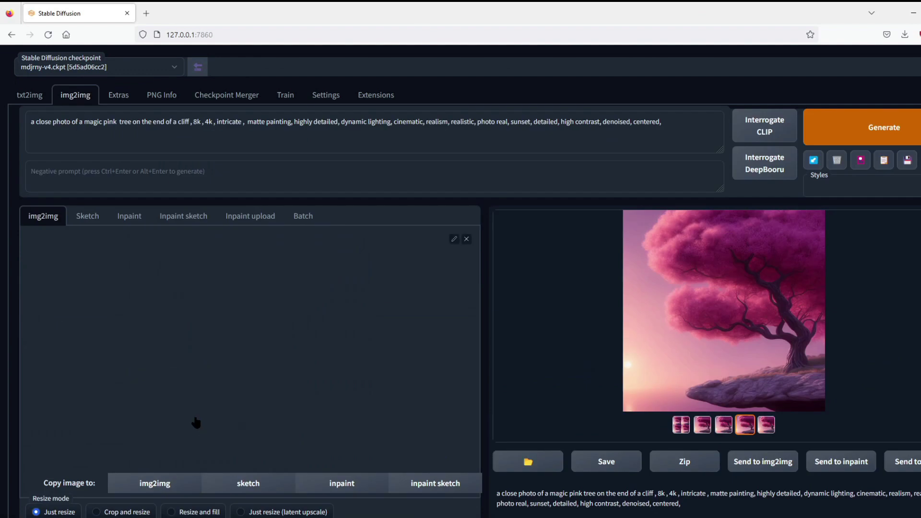
Change the prompt to 'a seated knight', crop around the knight, and generate in img2img.
left_click_drag(30, 121, 193, 121)
type("a seated knight")
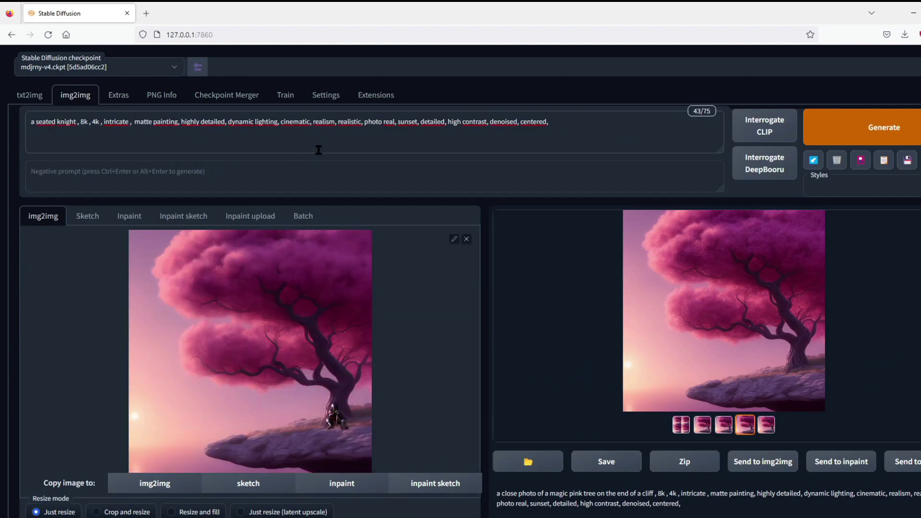
left_click(454, 239)
left_click_drag(349, 452, 334, 418)
left_click(884, 127)
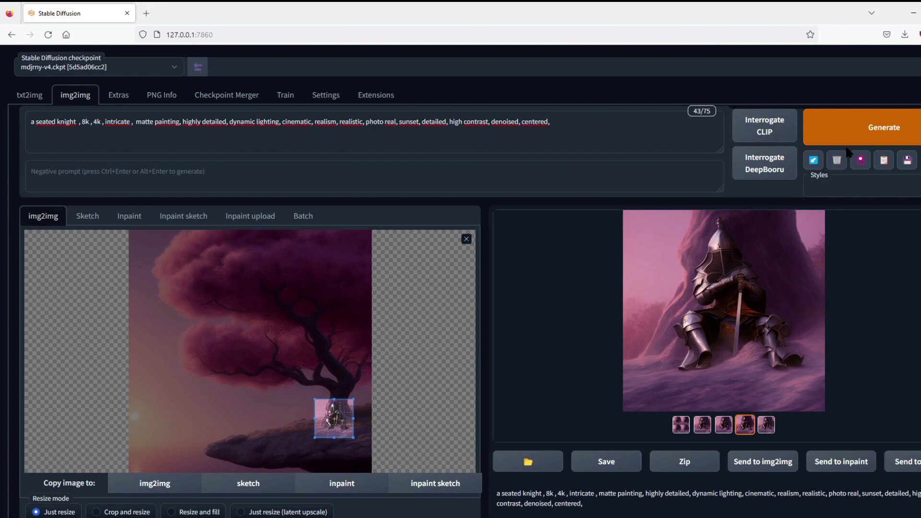
Review the knight results, regenerate a batch, and send the chosen knight to be upscaled.
left_click(743, 279)
key("Right")
key("Right")
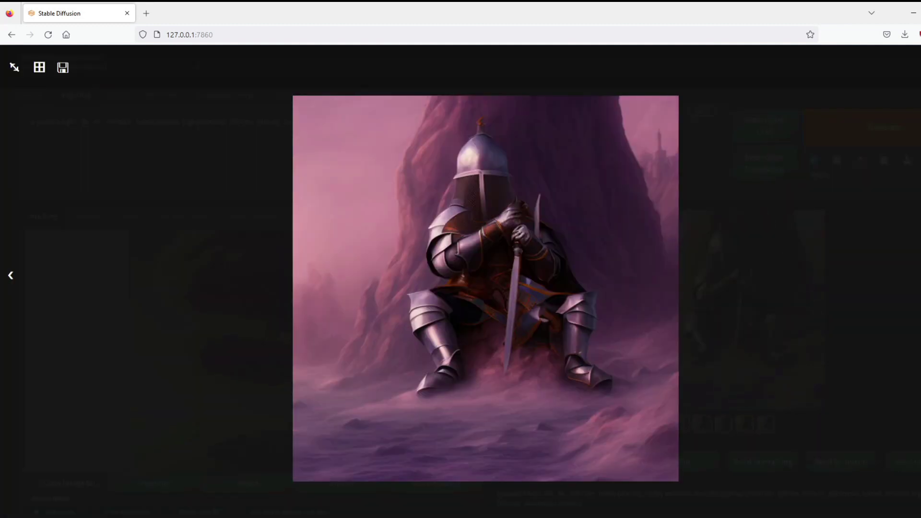
key("Right")
key("Right")
left_click(781, 411)
left_click(851, 108)
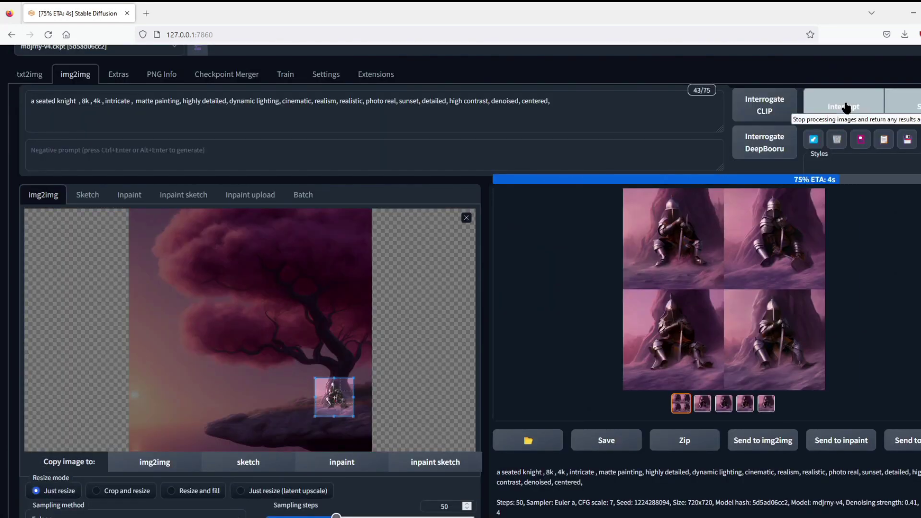
left_click(724, 288)
key("Right")
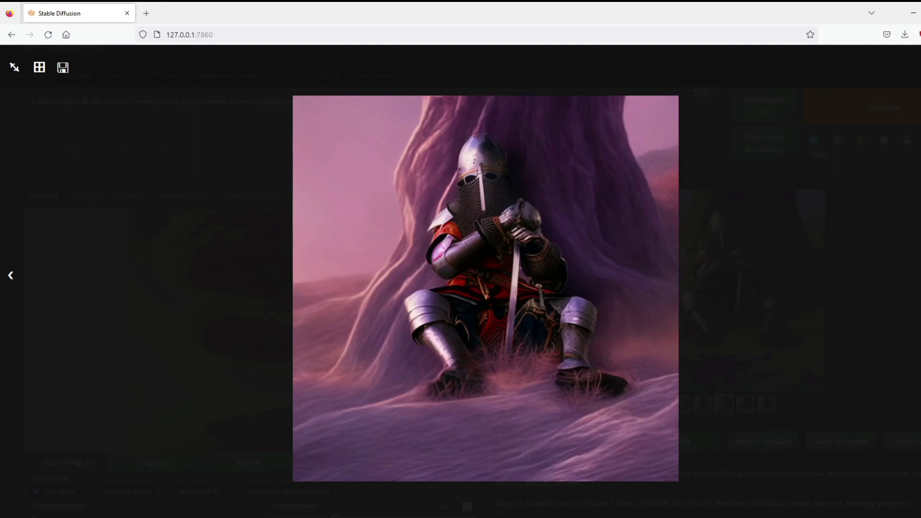
left_click(271, 250)
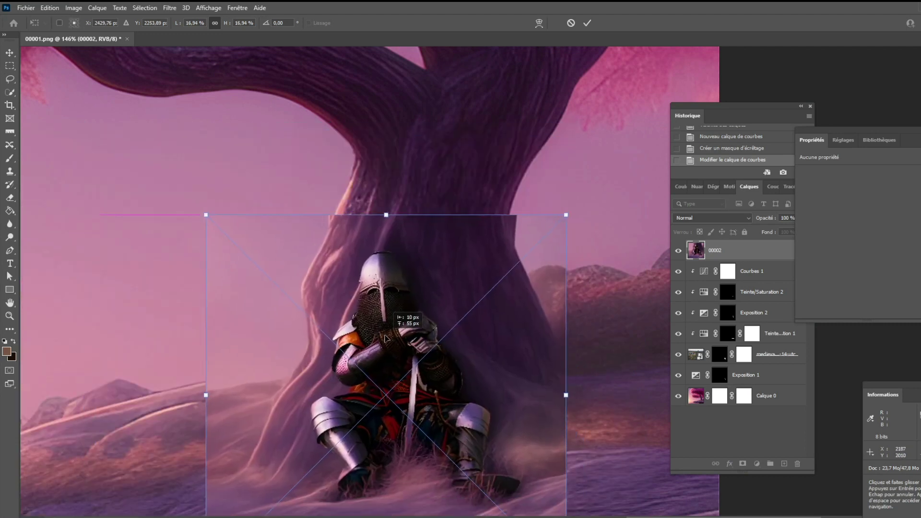
Shrink the new knight layer to about 15.6% and place it over the old knight.
left_click_drag(385, 339, 566, 394)
left_click_drag(617, 304, 590, 236)
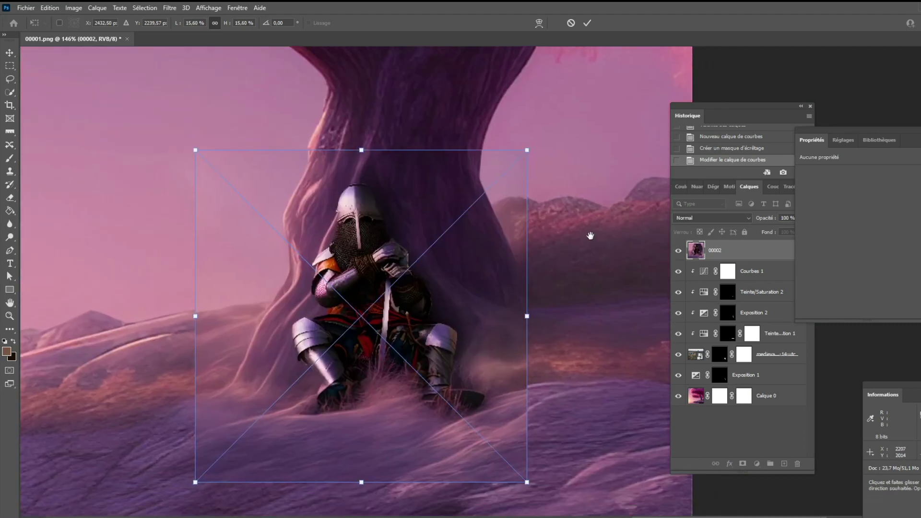
key("Return")
Add a layer mask and paint black at 100% to blend the knight's edges.
left_click(743, 464)
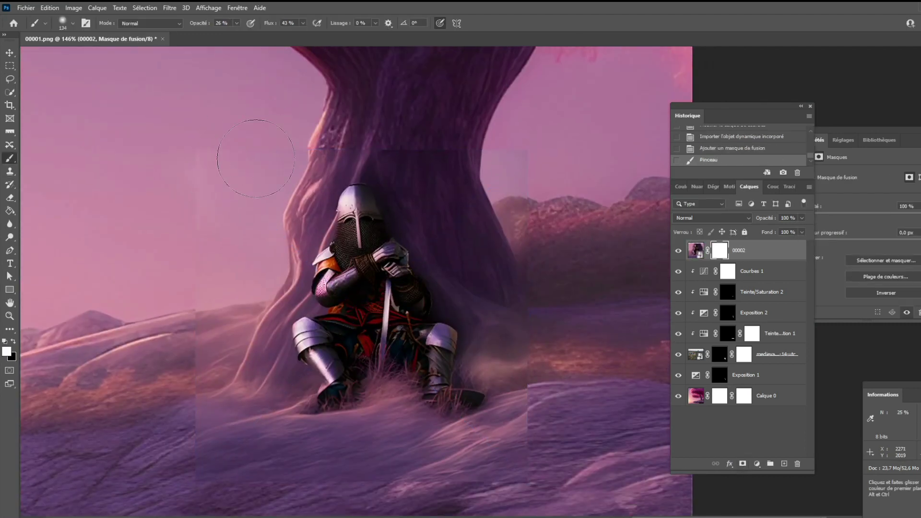
key("x")
key("0")
left_click_drag(523, 274, 376, 103)
scroll(465, 391, "down", 3)
key("ctrl+comma")
key("ctrl+comma")
scroll(480, 365, "up", 3)
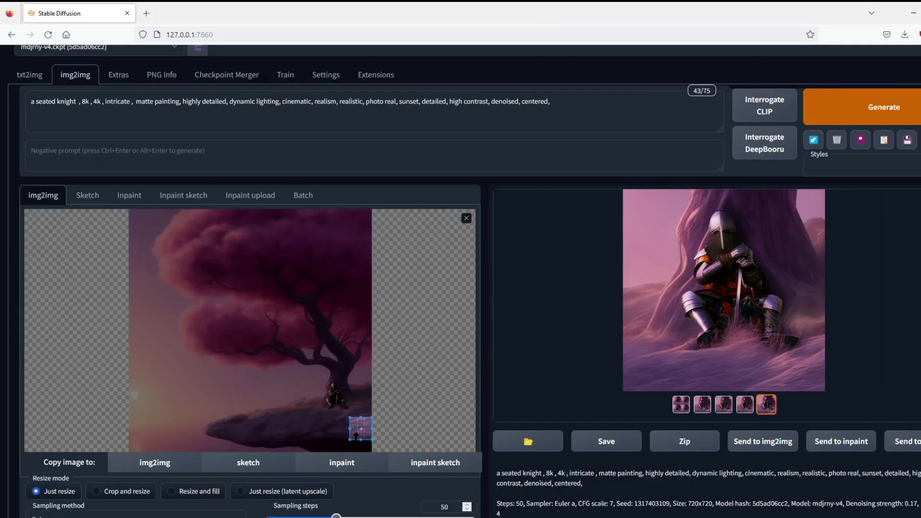
Change the prompt to 'knight helmet' and generate img2img renders of the knight's head.
key("BackSpace")
type("helmet")
key("ctrl+Return")
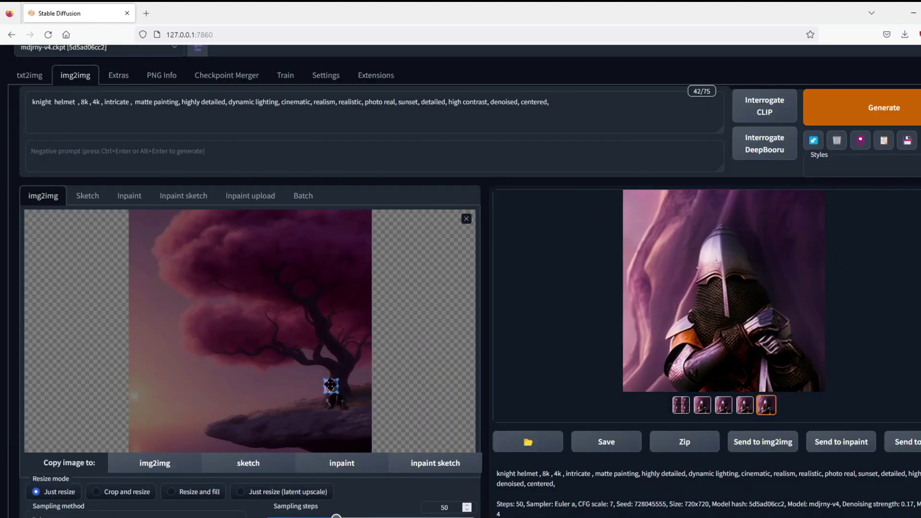
scroll(331, 386, "down", 4)
scroll(576, 288, "up", 5)
left_click(893, 126)
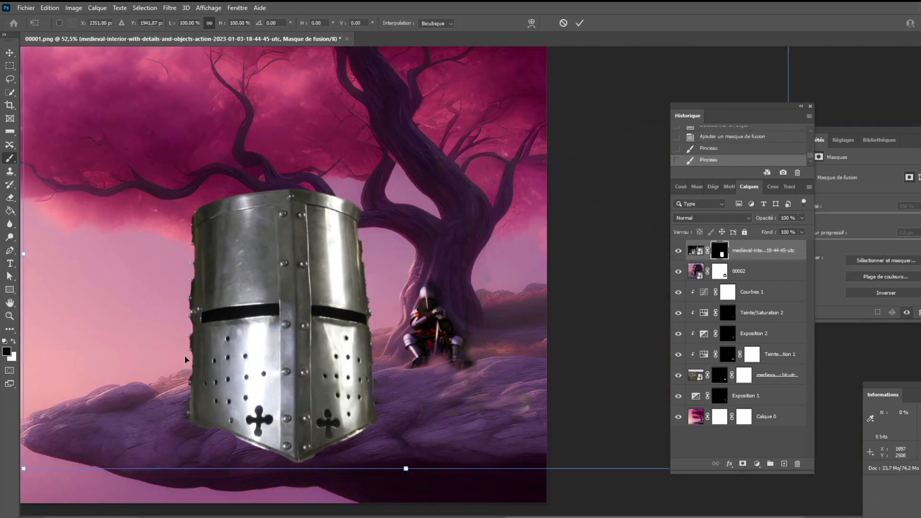
Shrink and tilt the helmet photo to fit onto the knight's head.
scroll(433, 323, "up", 5)
left_click_drag(477, 239, 405, 301)
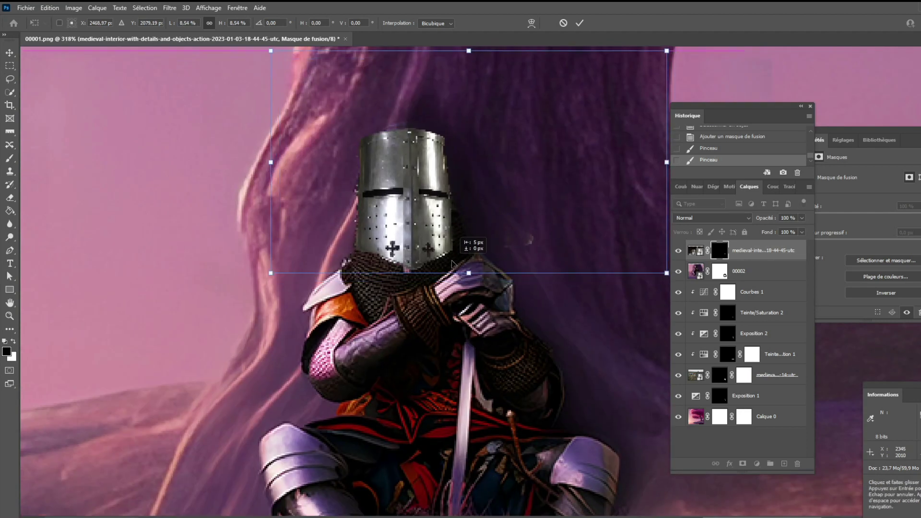
scroll(405, 301, "down", 4)
left_click_drag(571, 235, 566, 223)
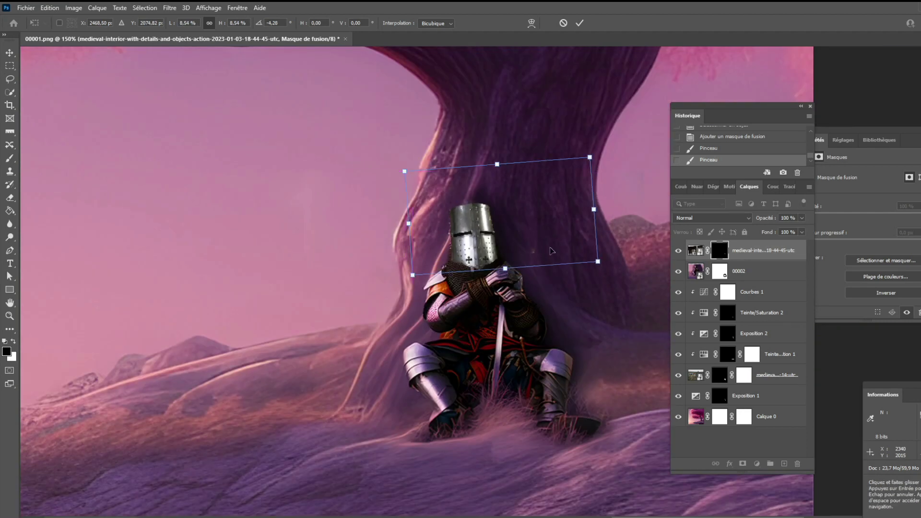
key("Return")
key("b")
left_click(720, 375)
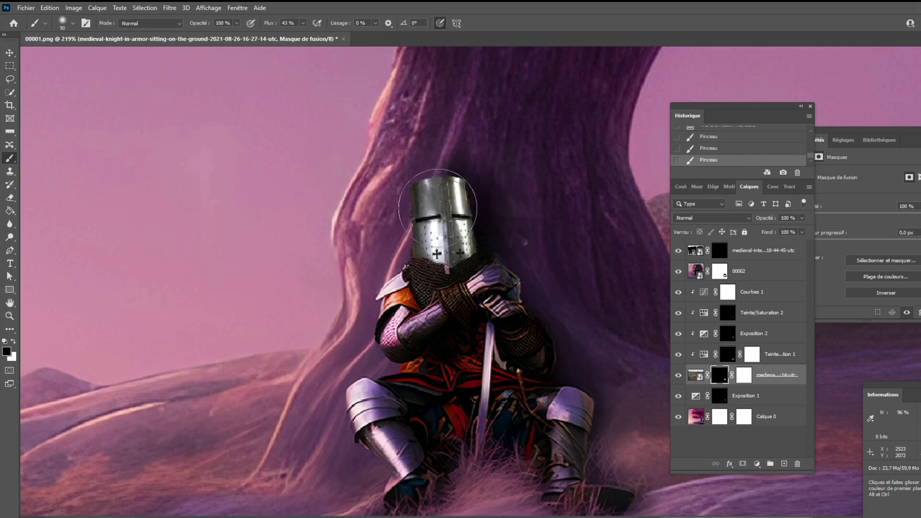
Add a clipped Exposure adjustment with an inverted mask and paint shadow onto the helmet.
scroll(570, 324, "up", 3)
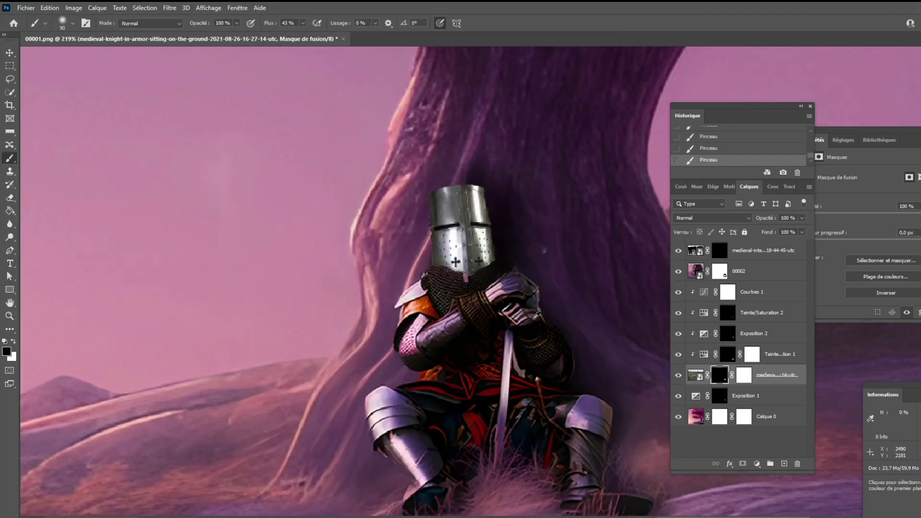
scroll(536, 315, "up", 3)
left_click(757, 463)
left_click(777, 351)
key("ctrl+alt+g")
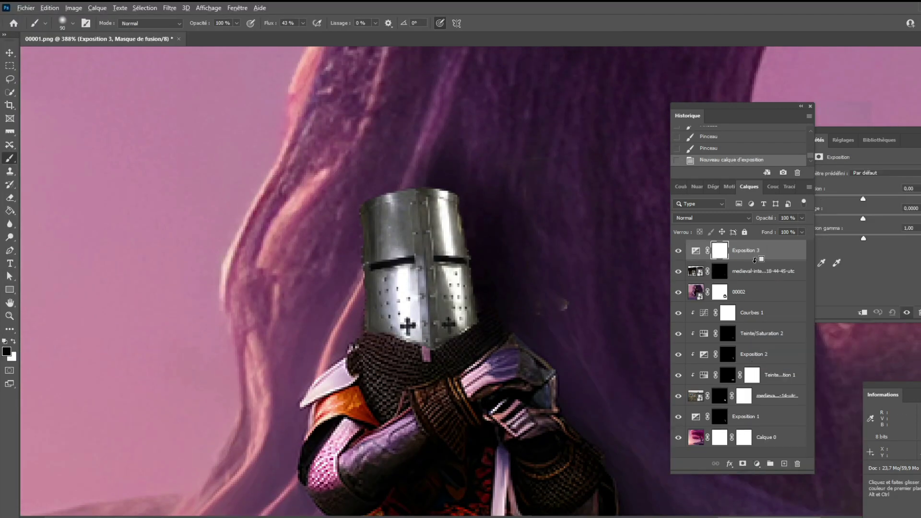
key("ctrl+i")
key("x")
mouse_move(447, 192)
left_mouse_down()
mouse_move(456, 346)
mouse_move(451, 317)
left_mouse_up()
Add a clipped colorized Hue/Saturation (hue 288) with inverted mask and Densité linéaire (Ajout) blending.
scroll(432, 288, "down", 1)
left_click(758, 463)
left_click(785, 360)
key("ctrl+alt+g")
left_click(853, 265)
key("ctrl+i")
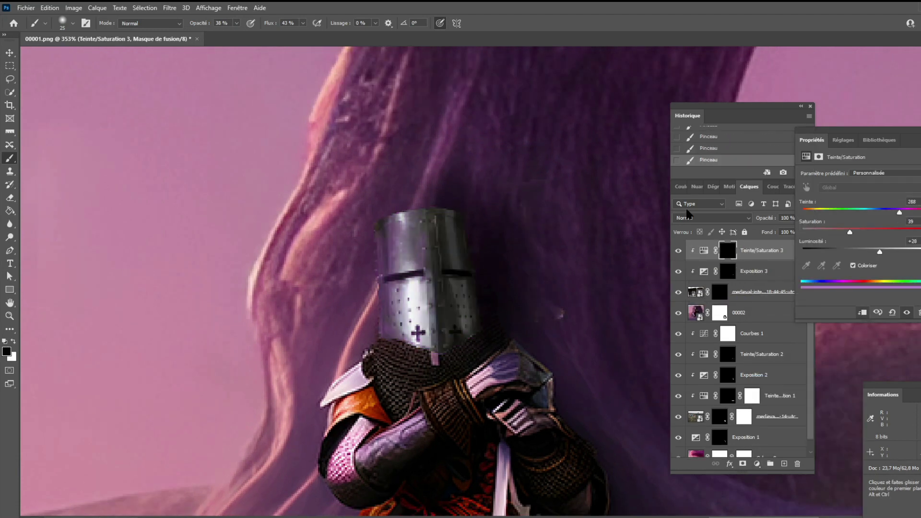
left_click(710, 218)
left_click(705, 309)
scroll(389, 324, "down", 5)
scroll(389, 325, "up", 3)
scroll(389, 324, "down", 3)
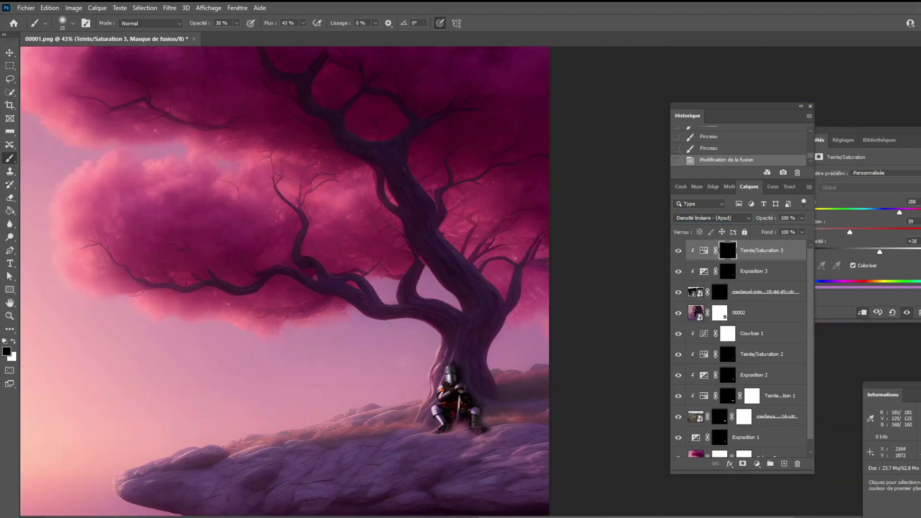
Export the composite with Export As, overwriting the previously exported file.
key("alt+shift+ctrl+w")
left_click(621, 439)
key("Return")
left_click(521, 269)
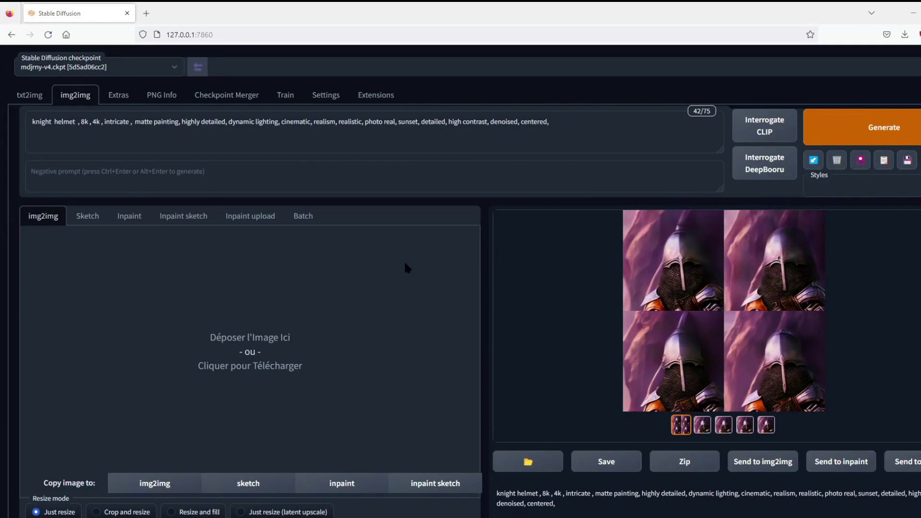
key("ctrl+v")
Generate four knight variations from the tree image, then a close-up helmet render from the knight.
left_click(371, 448)
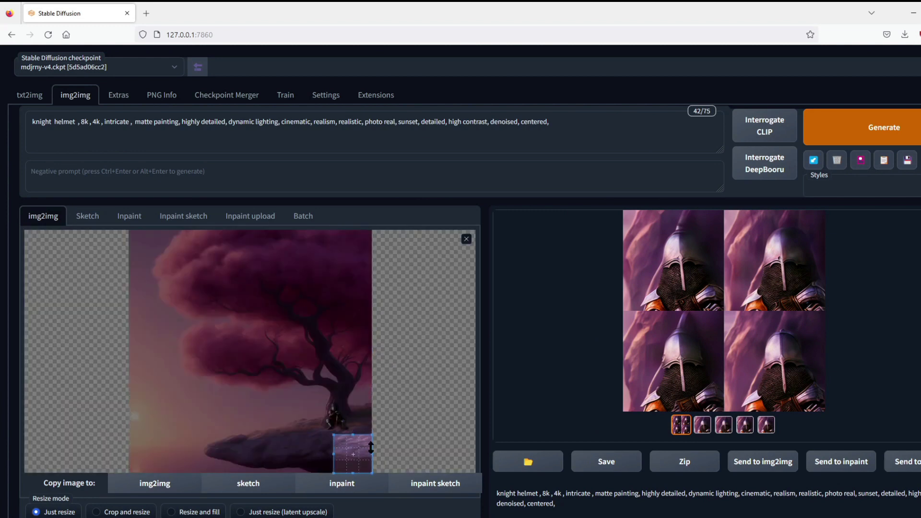
key("ctrl+Return")
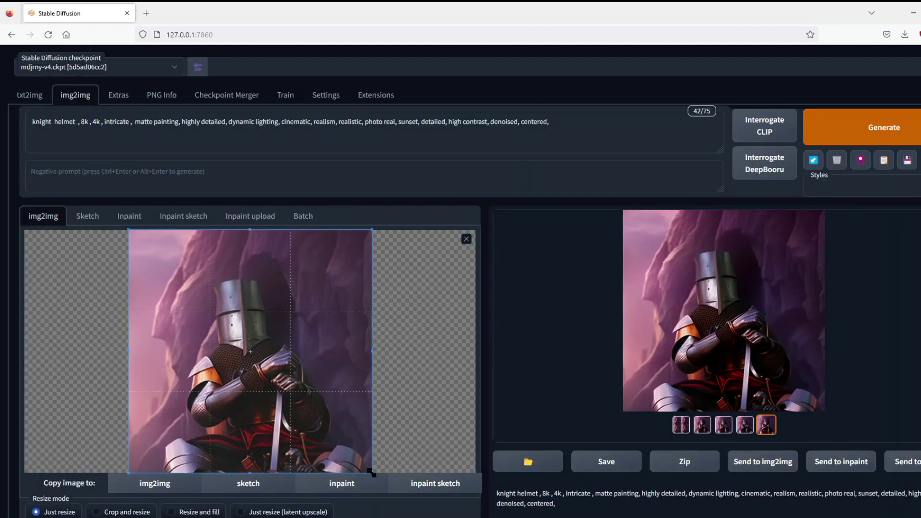
left_click(466, 239)
left_click_drag(189, 300, 290, 364)
left_click(891, 135)
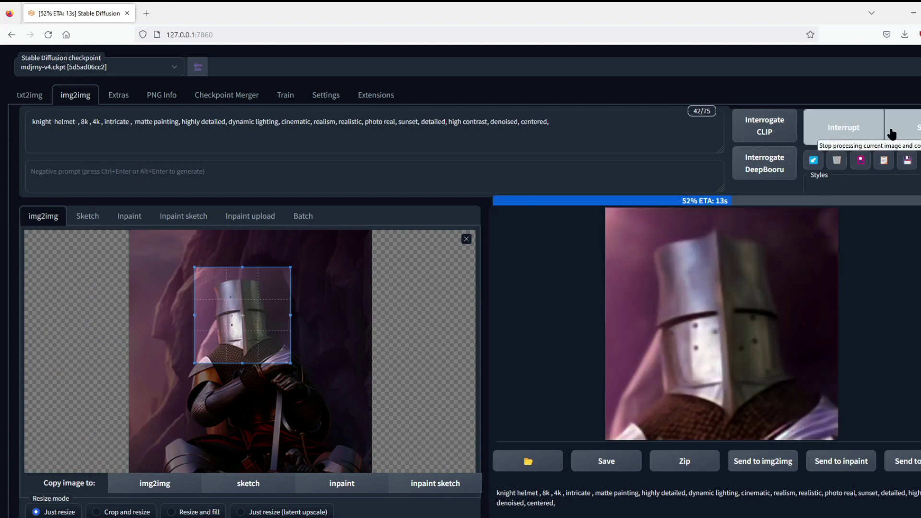
left_click(770, 365)
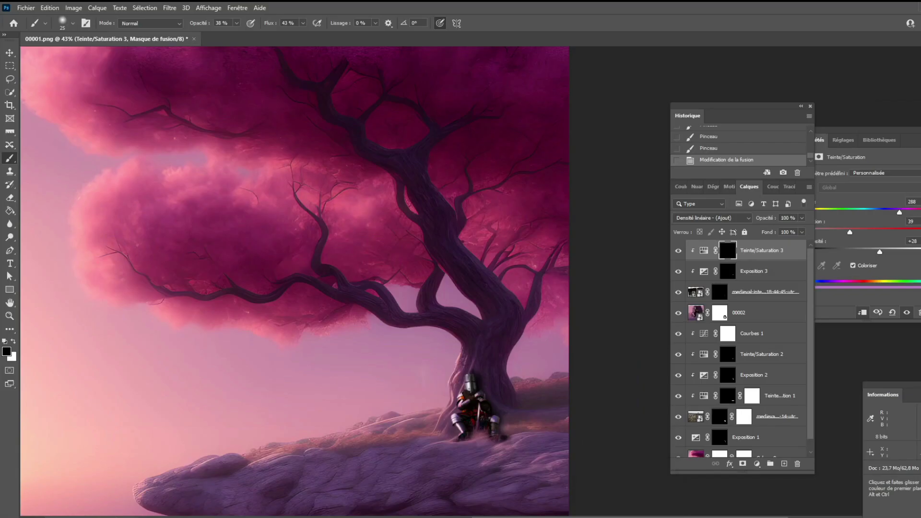
Paste the helmet close-up and scale it onto the knight's head.
key("ctrl+v")
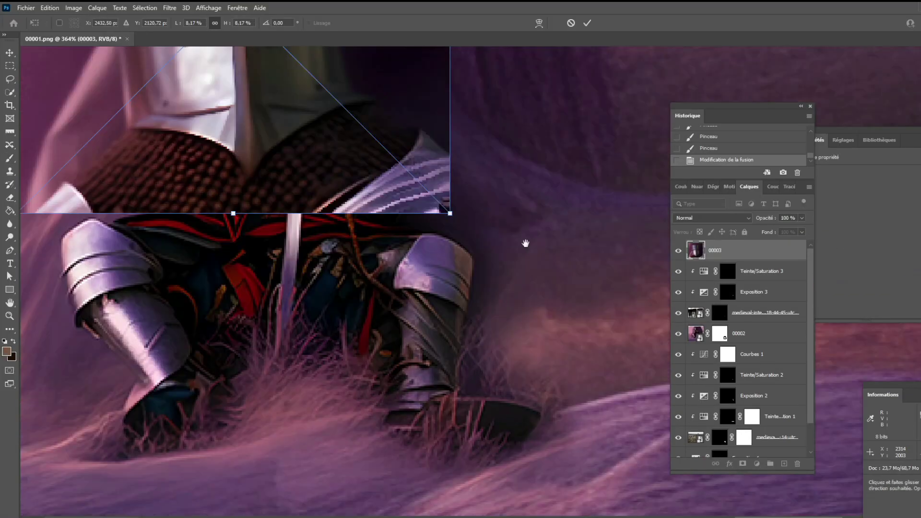
scroll(525, 243, "down", 2)
left_click_drag(465, 181, 384, 151)
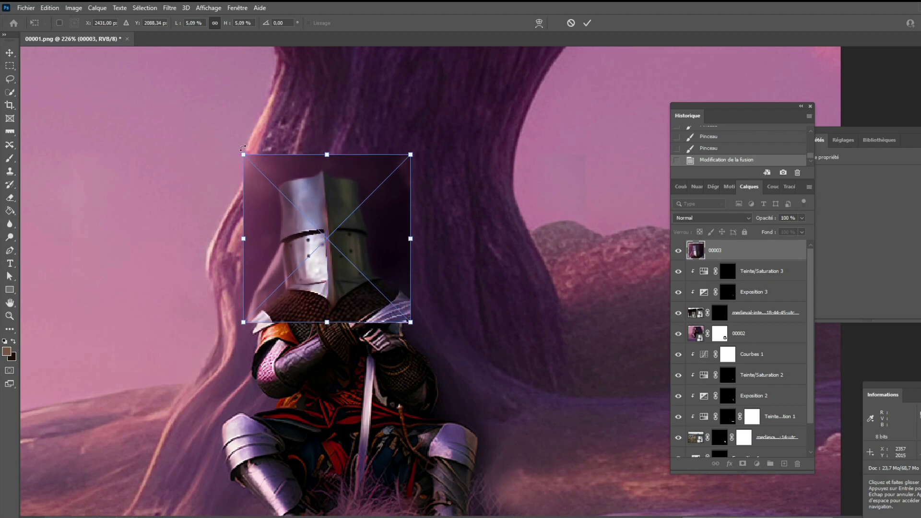
key("Return")
Give layer 00003 an inverted black mask and paint the new helmet in over the knight.
key("b")
key("ctrl+t")
key("Return")
key("ctrl+i")
key("ctrl+i")
left_click(743, 463)
key("ctrl+i")
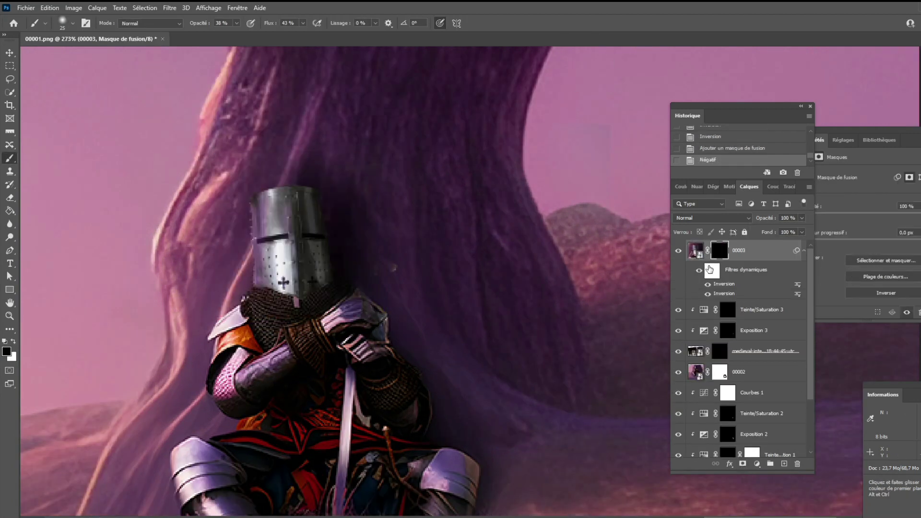
left_click_drag(284, 282, 275, 229)
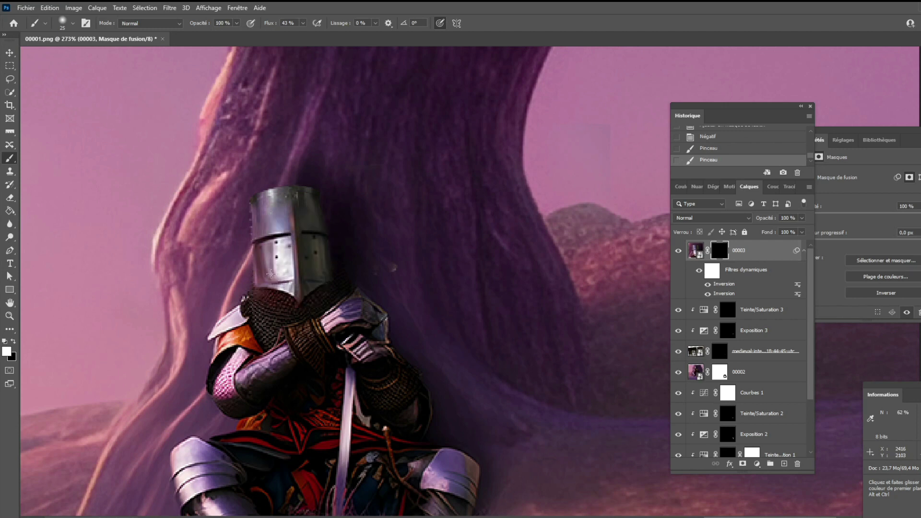
scroll(365, 240, "up", 3)
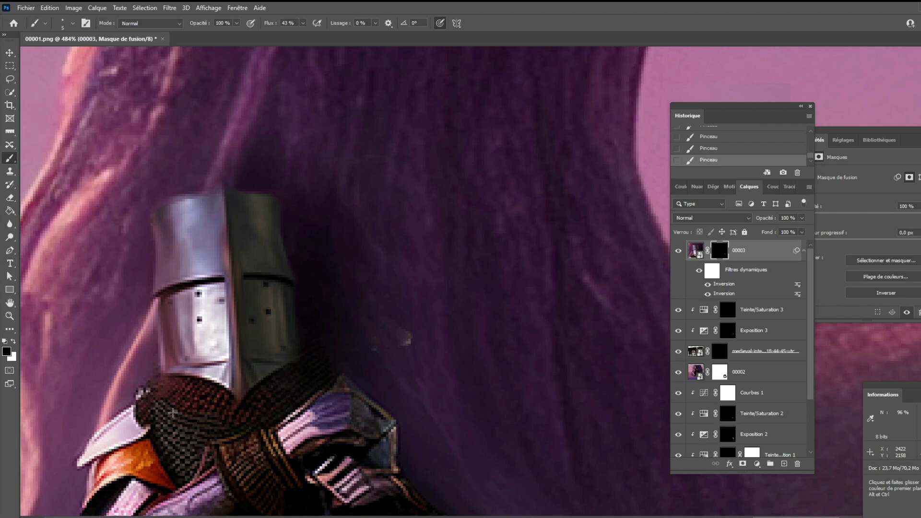
scroll(325, 357, "down", 10)
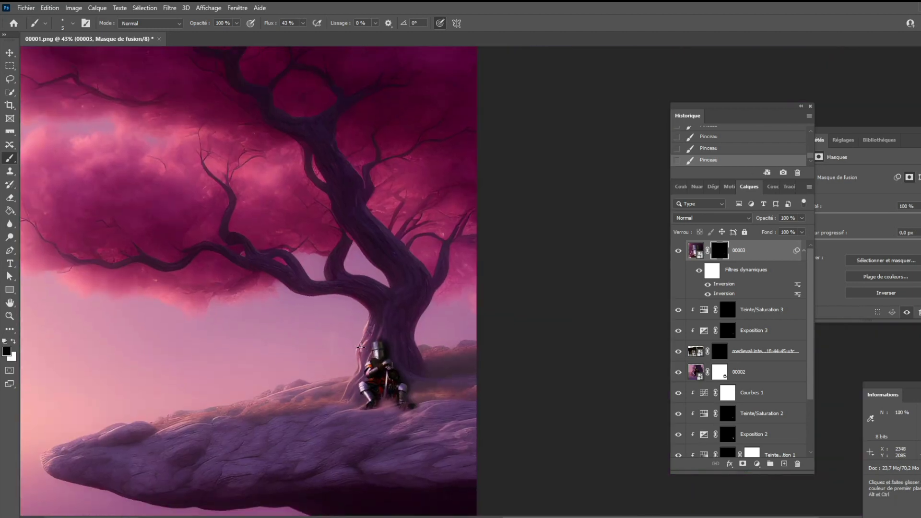
scroll(361, 348, "down", 2)
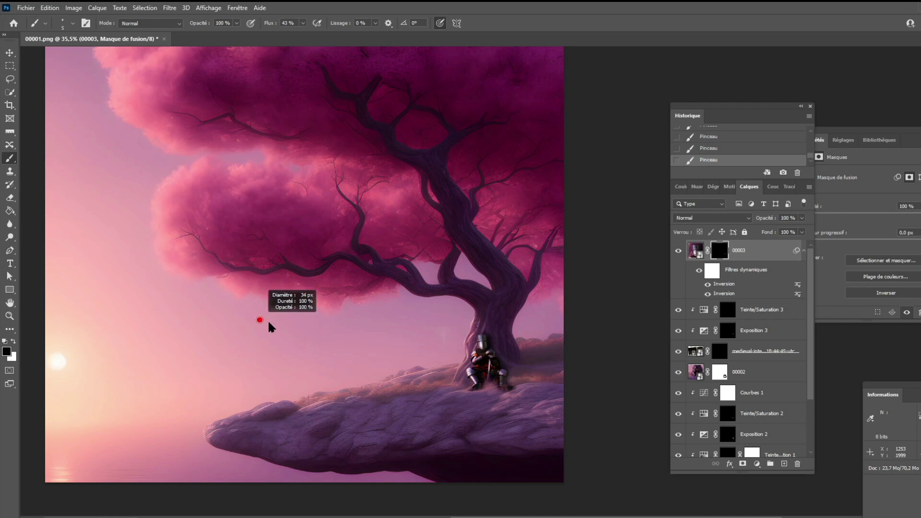
Sketch a rough standing figure at the cliff's left end on new layer Calque 1.
key("ctrl+shift+alt+n")
left_click_drag(242, 423, 244, 375)
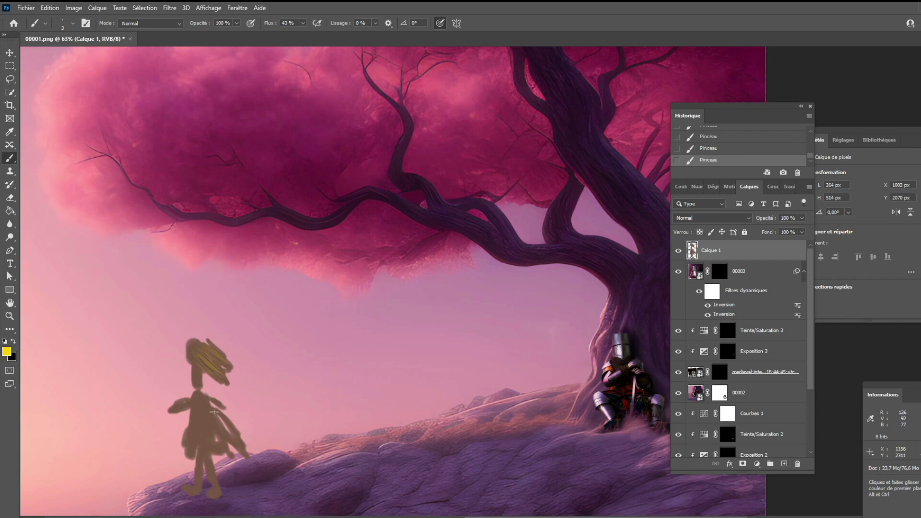
key("ctrl+0")
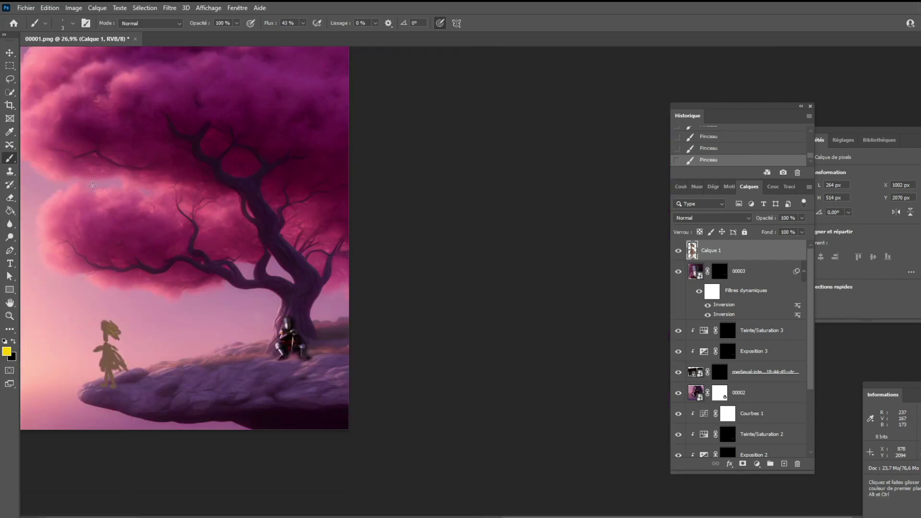
Export the composite with Export As and move it over to Stable Diffusion.
left_click(26, 8)
left_click(202, 176)
left_click(621, 440)
key("Return")
left_click(501, 485)
Crop around the sketch and generate from 'a beautiful princess on the head of a cliff, in the wind'.
left_click(467, 239)
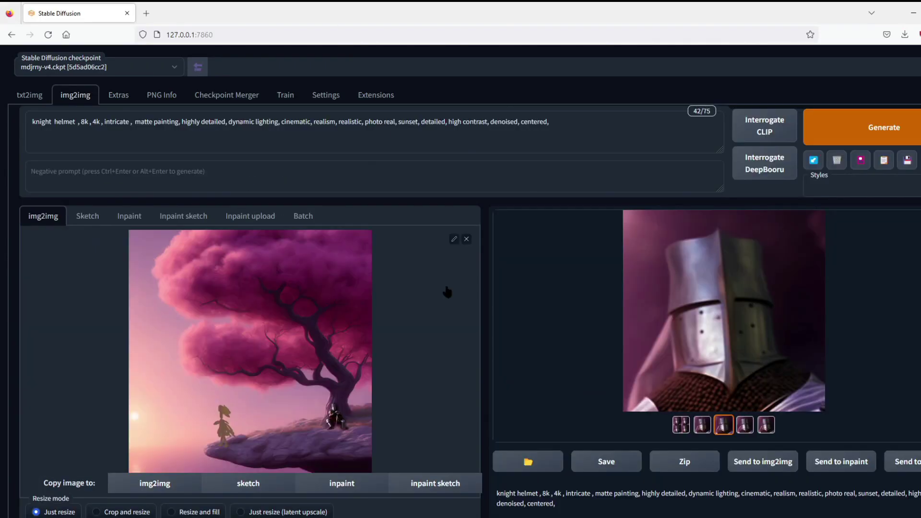
left_click_drag(339, 438, 249, 455)
left_click_drag(75, 121, 29, 122)
type("A BIEAUTIFUL")
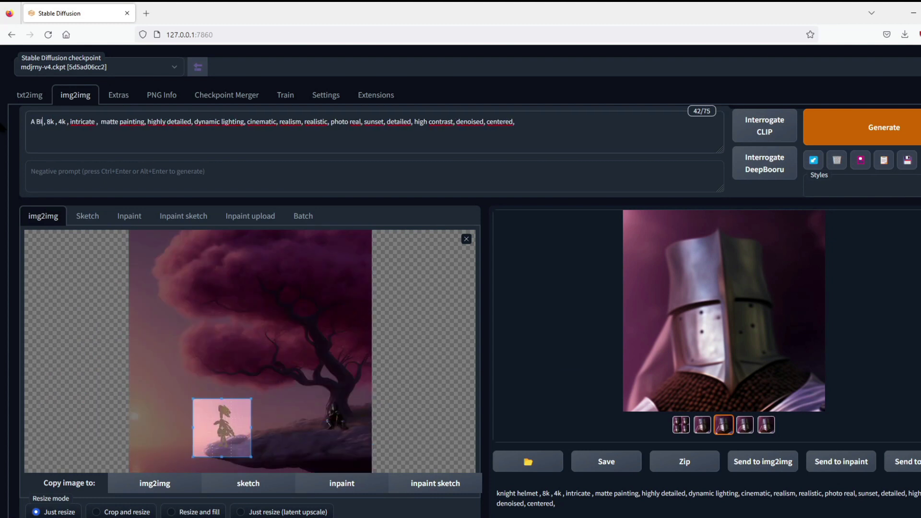
key("BackSpace")
key("BackSpace")
key("BackSpace")
type("a beautiful princess on the head of a cliff , in the wind")
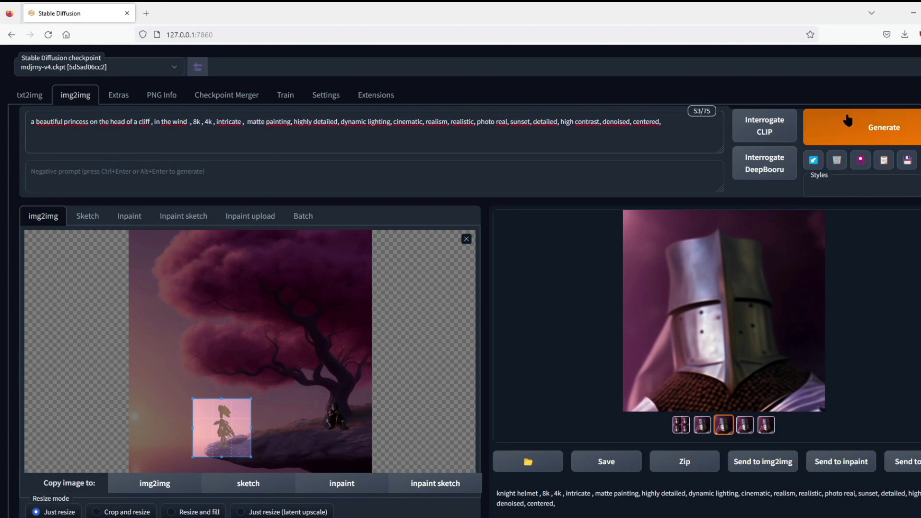
left_click(897, 135)
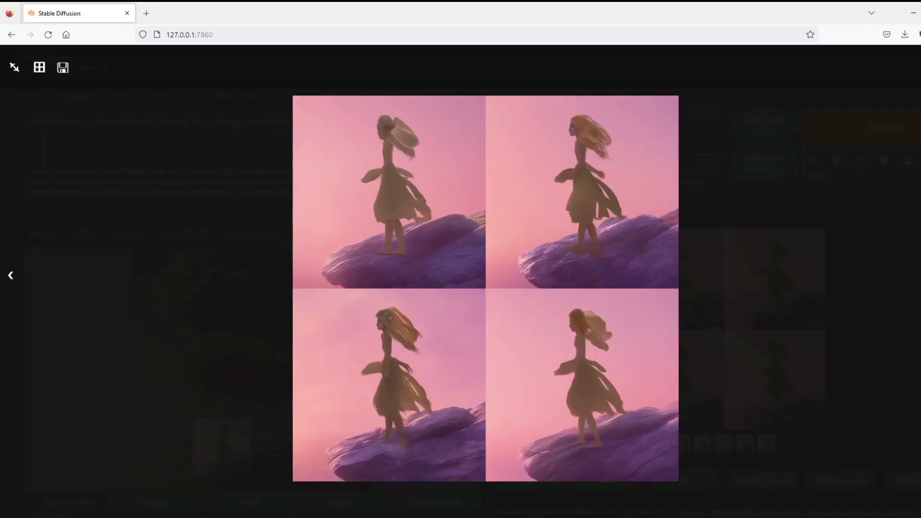
left_click(873, 127)
left_click(872, 127)
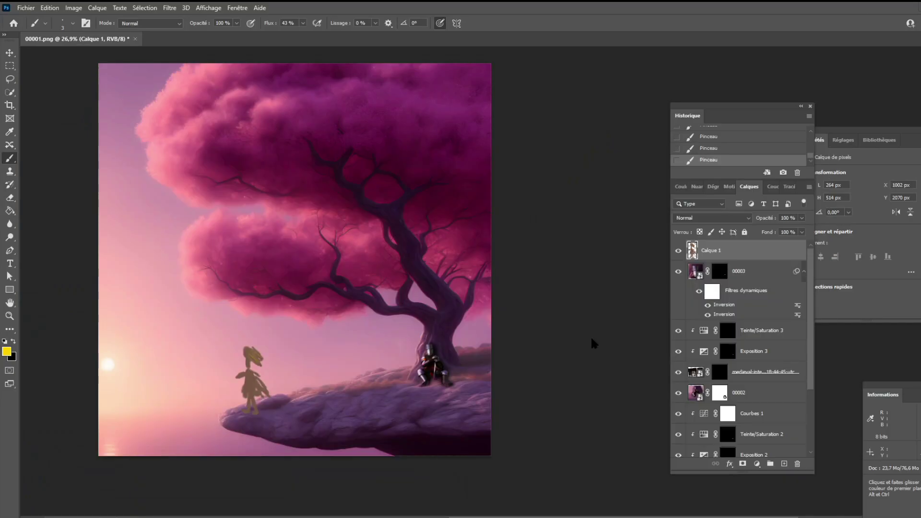
Delete the sketch layer and scale the pasted princess onto the cliff's left end.
key("Delete")
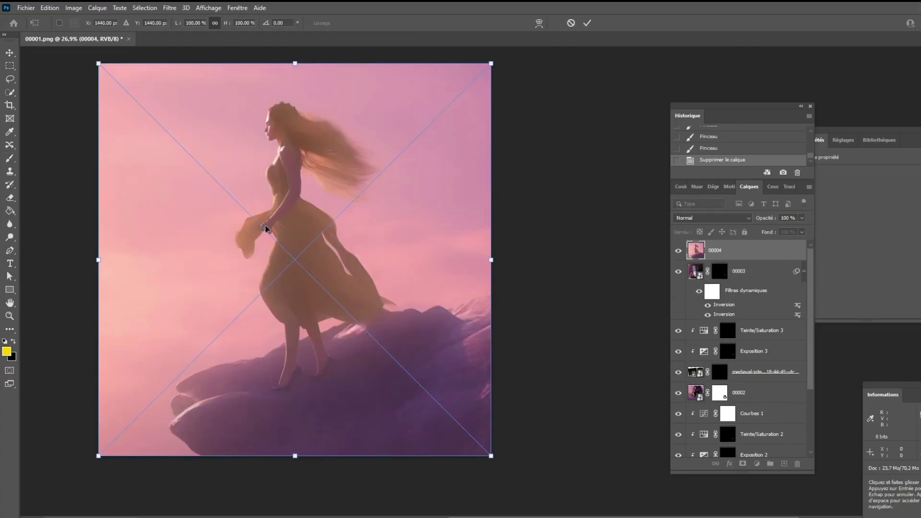
left_click_drag(491, 64, 206, 345)
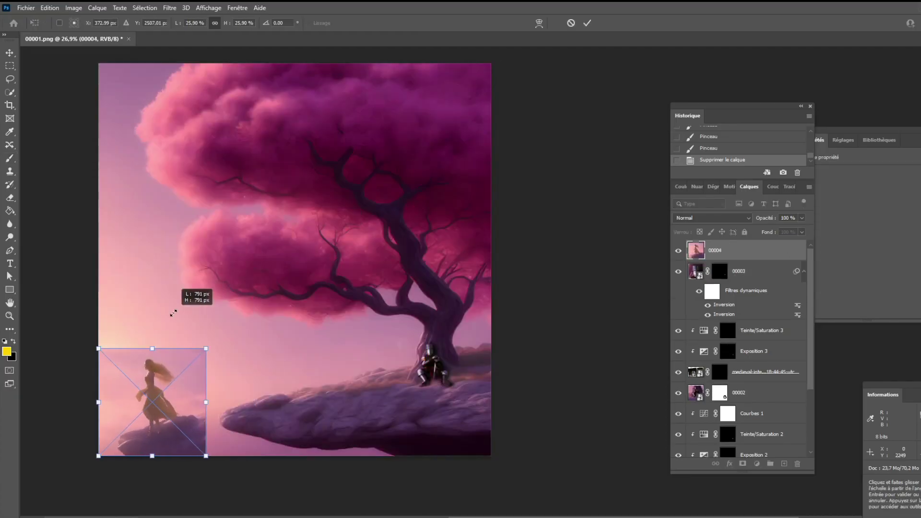
left_click_drag(151, 398, 252, 398)
scroll(351, 370, "up", 3)
key("Return")
Mask the princess layer 00004 and brush its edges to blend her feet into the rock.
key("b")
key("d")
mouse_move(312, 360)
left_mouse_down()
mouse_move(264, 409)
mouse_move(158, 384)
left_mouse_up()
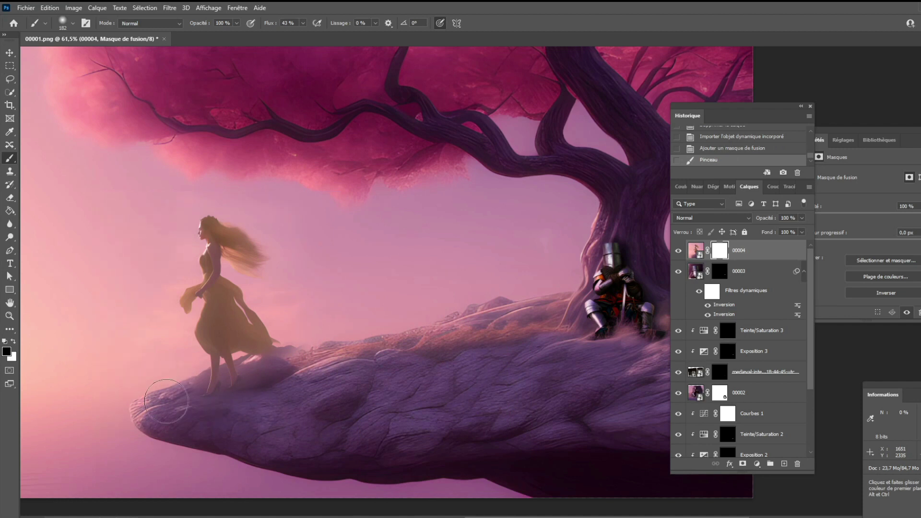
scroll(261, 384, "up", 4)
key("x")
left_click_drag(246, 344, 336, 312)
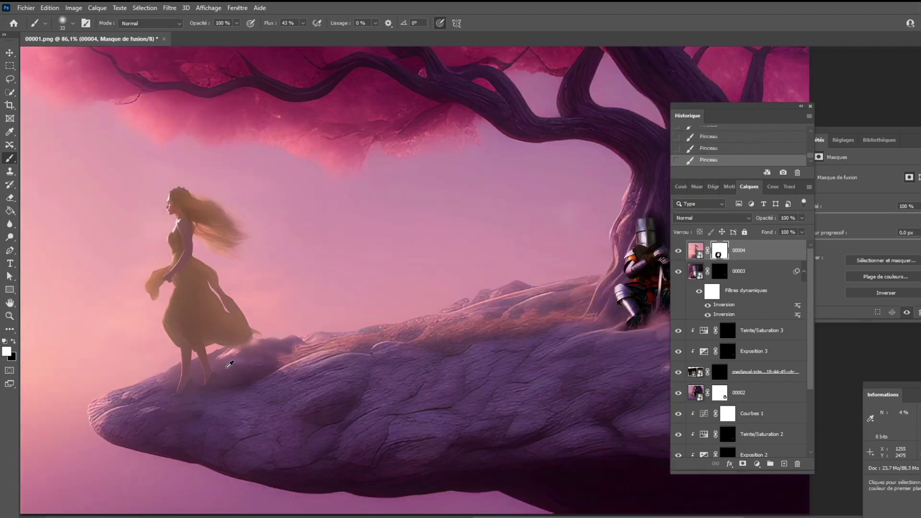
scroll(336, 312, "down", 4)
scroll(288, 240, "up", 4)
Add a green Hue/Saturation 4 tint with an inverted mask and paint it onto the dress.
left_click(757, 464)
left_click(788, 367)
mouse_move(845, 233)
left_mouse_down()
mouse_move(876, 233)
mouse_move(864, 234)
left_mouse_up()
key("ctrl+i")
mouse_move(293, 287)
left_mouse_down()
mouse_move(268, 364)
mouse_move(312, 355)
mouse_move(302, 236)
left_mouse_up()
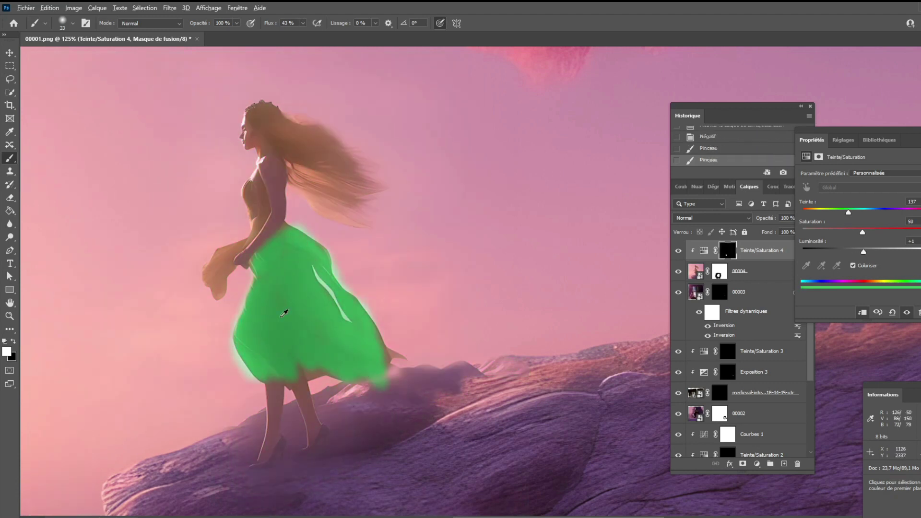
Extend the tint over the sleeve and bodice and shift it to blue (hue 235, saturation 36).
scroll(284, 313, "up", 2)
left_click_drag(255, 336, 288, 312)
left_click_drag(307, 269, 331, 173)
key("ctrl+0")
left_click(706, 218)
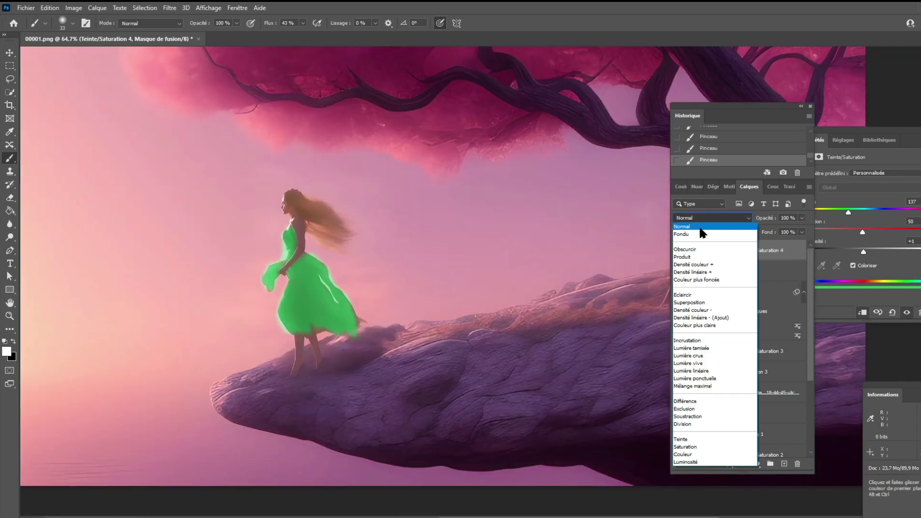
mouse_move(863, 232)
left_mouse_down()
mouse_move(829, 223)
mouse_move(846, 232)
left_mouse_up()
key("ctrl+0")
Place the Gold Crown.I02.2k image on the princess's head and add a layer mask.
scroll(379, 258, "up", 5)
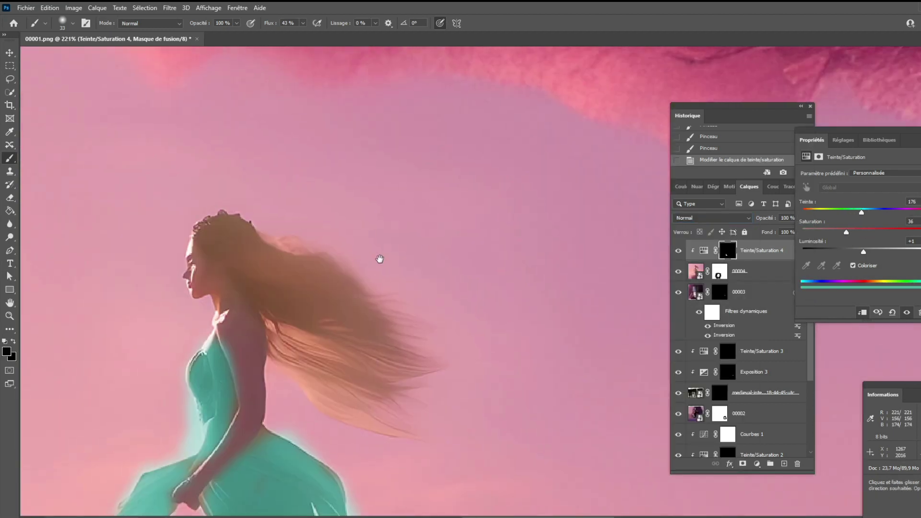
scroll(438, 255, "down", 5)
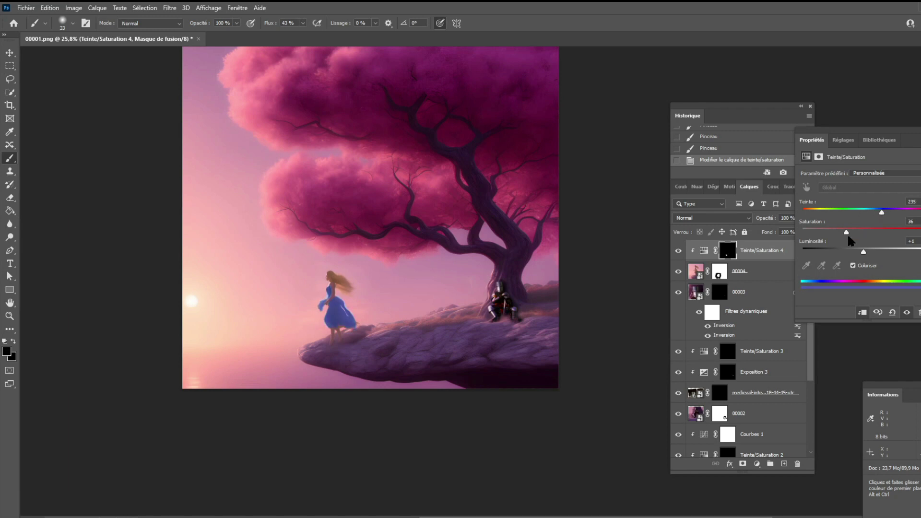
scroll(421, 257, "up", 10, "alt")
mouse_move(62, 252)
left_mouse_down()
mouse_move(331, 218)
mouse_move(315, 225)
left_mouse_up()
scroll(415, 251, "up", 3, "alt")
key("Return")
left_click(745, 465)
Paint the Gold Crown mask with a smaller brush, tucking the crown's back behind her hair.
key("bracketleft")
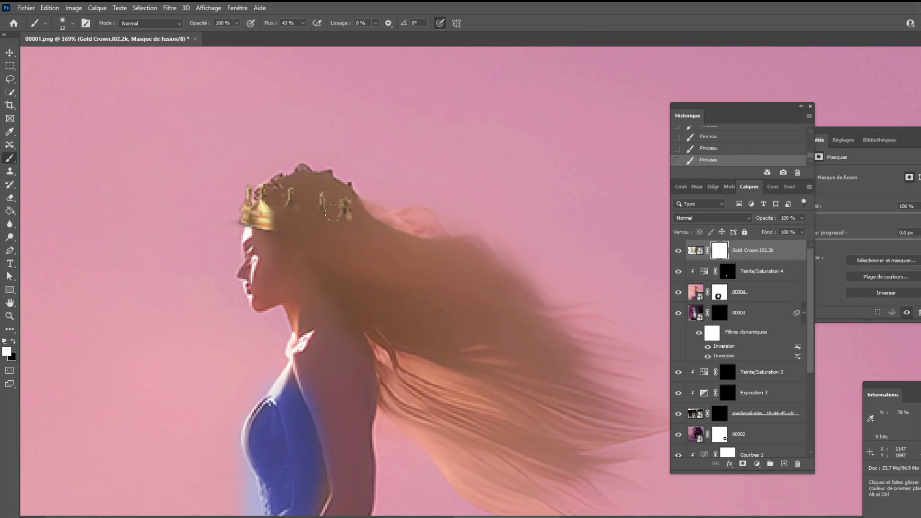
scroll(400, 275, "down", 5, "alt")
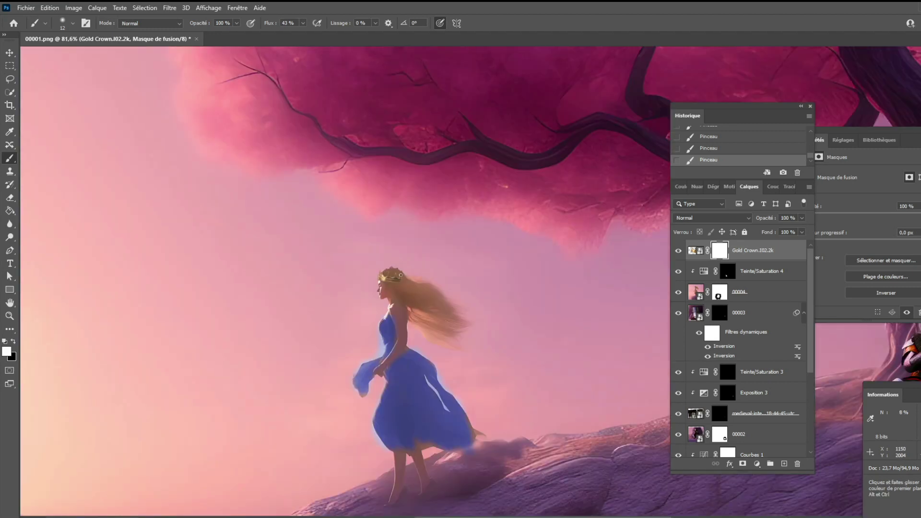
scroll(407, 285, "up", 3)
scroll(472, 270, "up", 3)
key("x")
key("bracketleft")
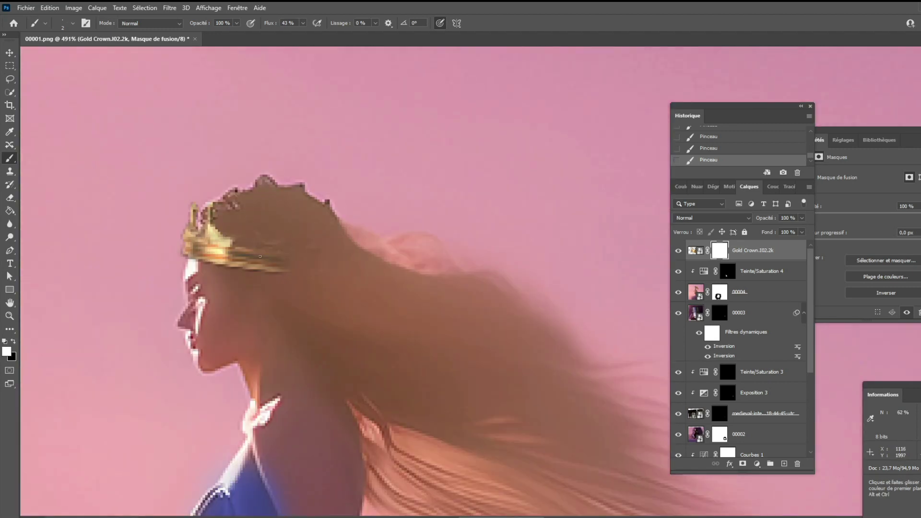
scroll(387, 257, "down", 5)
scroll(386, 257, "down", 2)
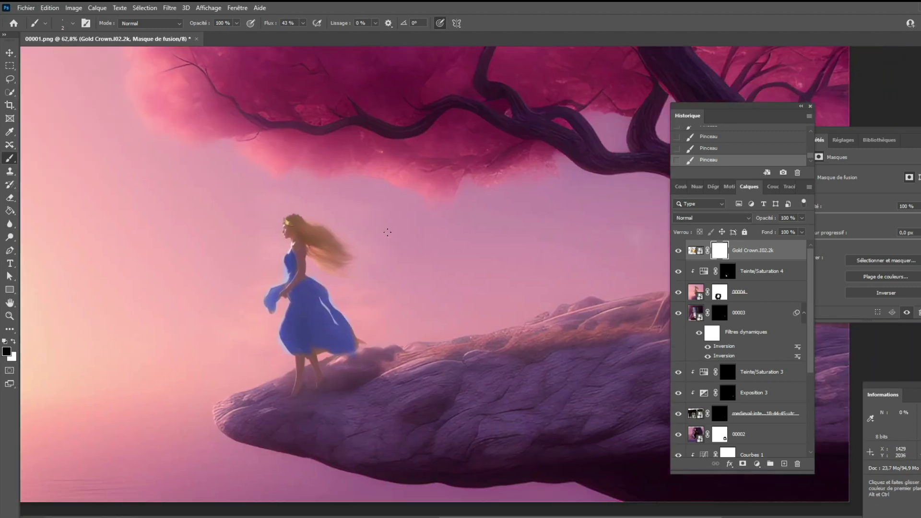
key("ctrl+alt+shift+w")
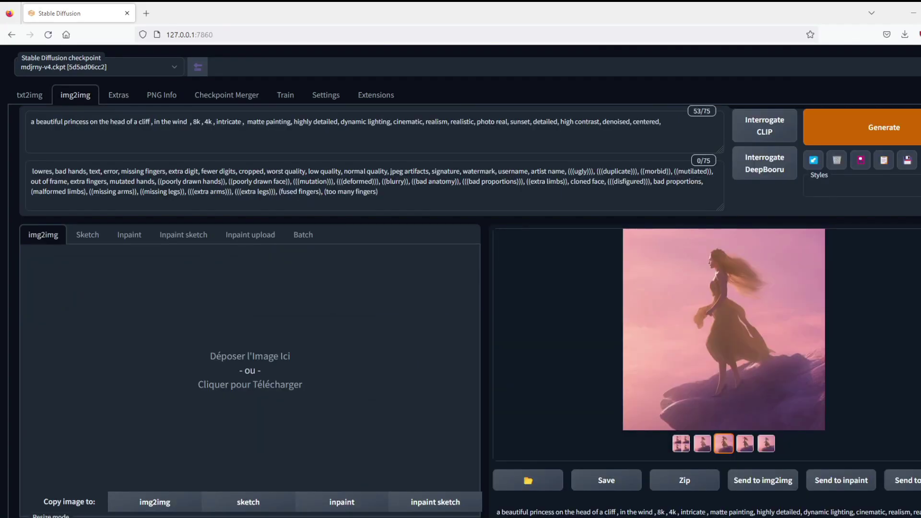
Crop the composite around the princess, add 'elegant' to the prompt, generate, and review the renders.
left_click_drag(232, 362, 232, 362)
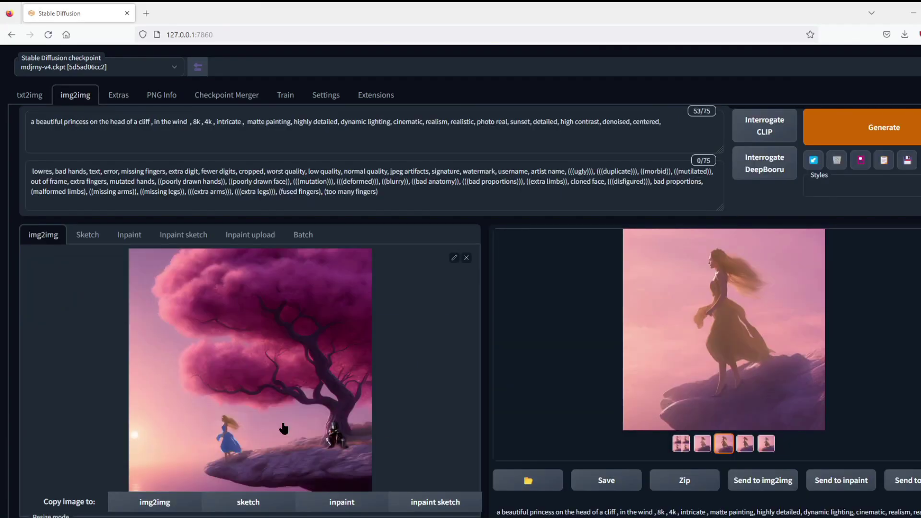
left_click_drag(329, 442, 249, 444)
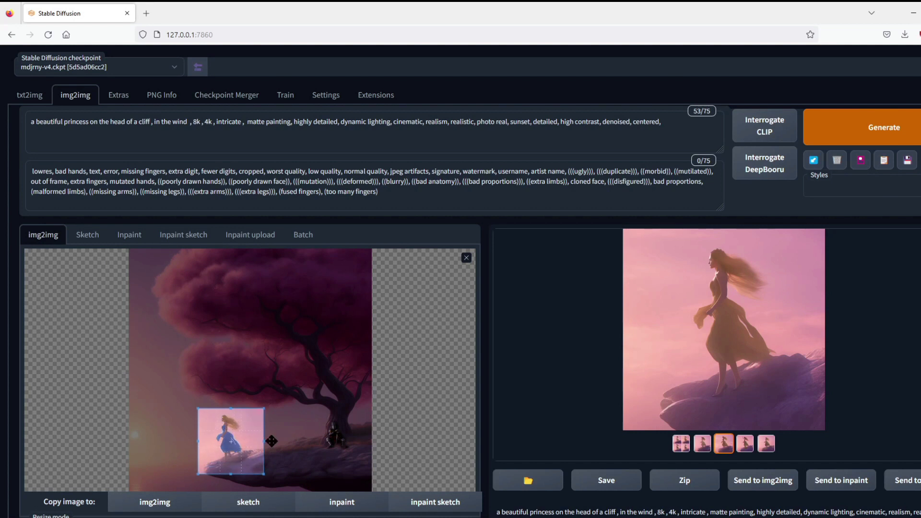
type("elegant")
left_click(853, 124)
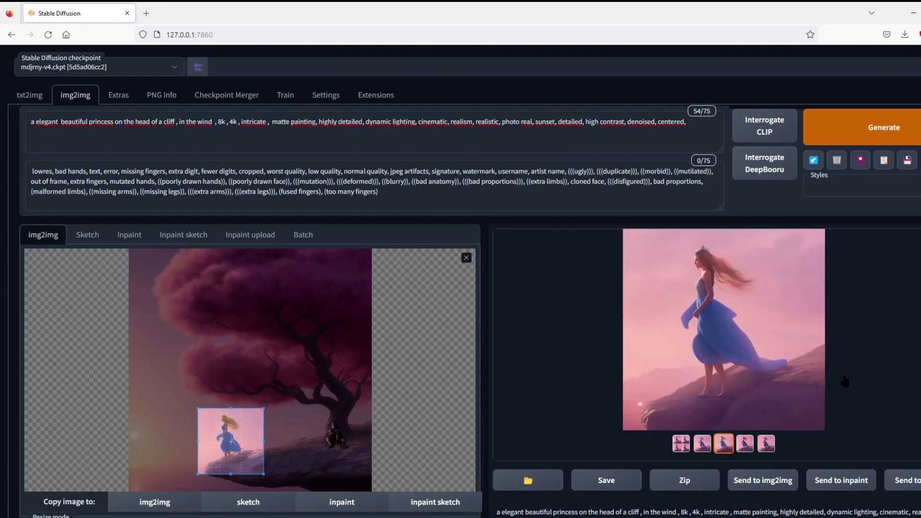
left_click(745, 296)
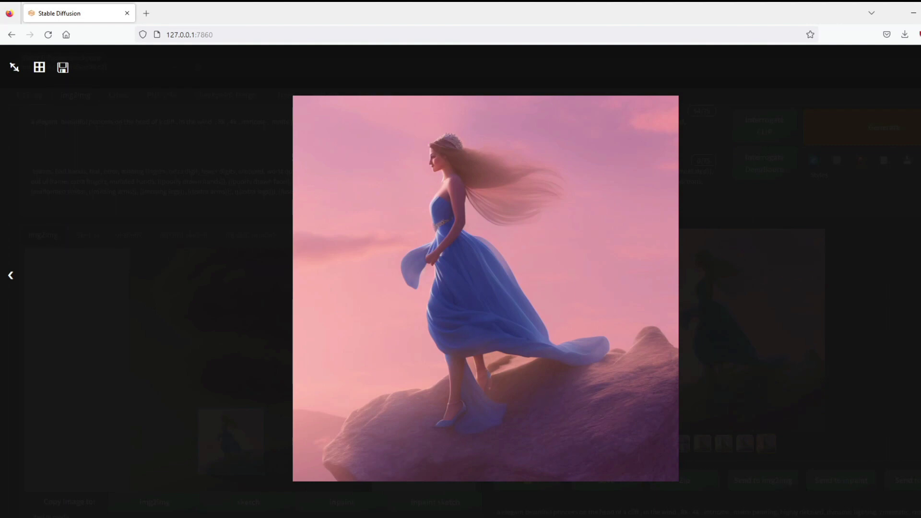
key("Right")
left_click(846, 262)
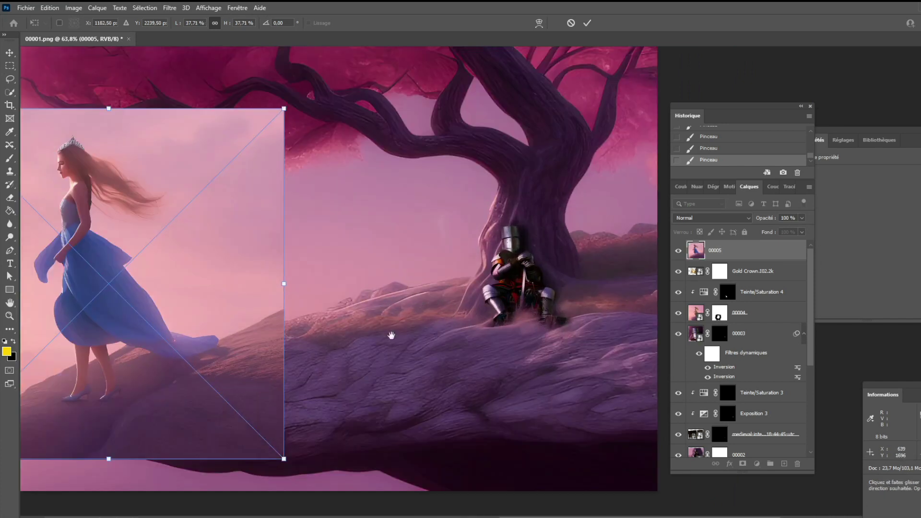
Scale and position princess 00005 over the old figure at reduced opacity.
left_click_drag(392, 336, 574, 336)
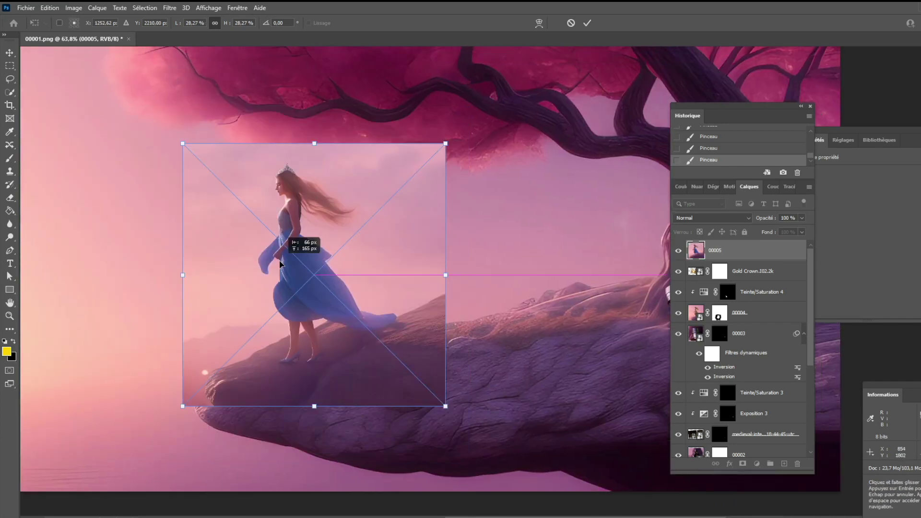
mouse_move(394, 245)
left_mouse_down()
mouse_move(381, 211)
mouse_move(381, 234)
left_mouse_up()
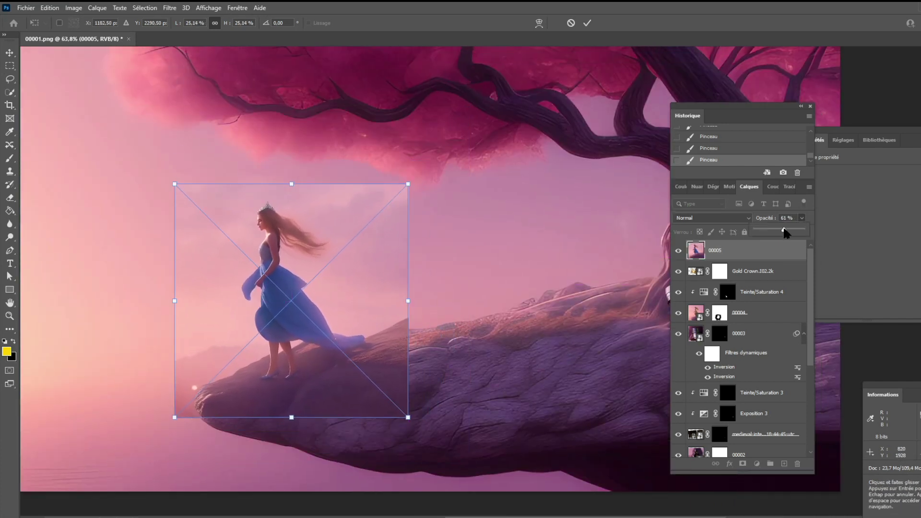
key("6")
key("1")
mouse_move(411, 181)
left_mouse_down()
mouse_move(421, 173)
mouse_move(414, 180)
left_mouse_up()
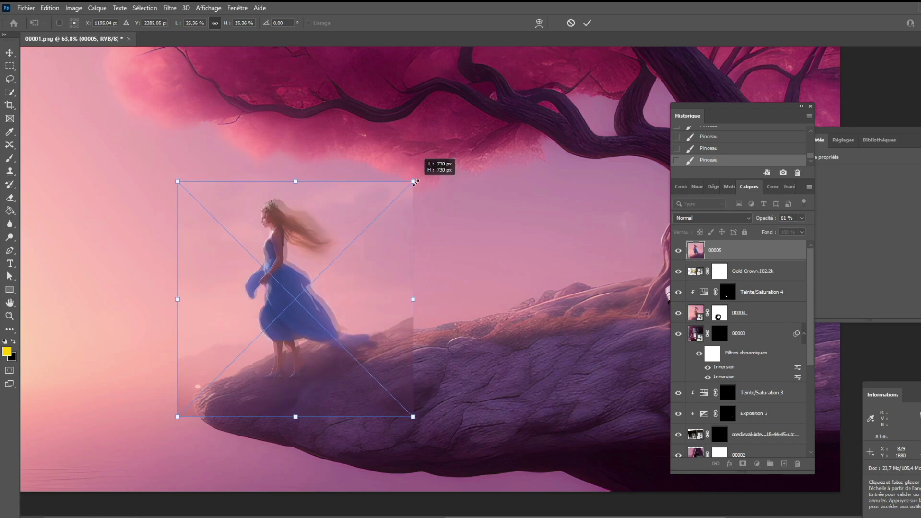
key("Return")
Give layer 00005 an inverted, fully hiding mask.
key("ctrl+i")
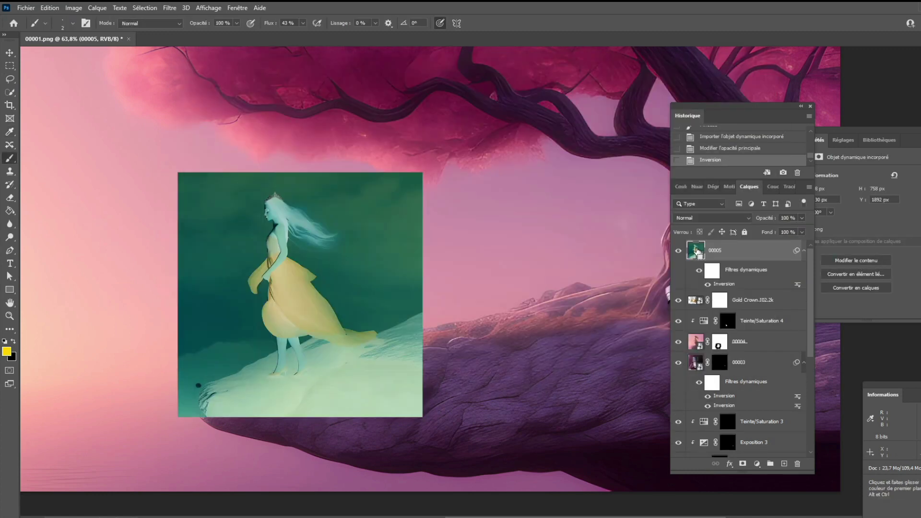
key("ctrl+i")
left_click(743, 464)
key("ctrl+i")
scroll(277, 258, "up", 3)
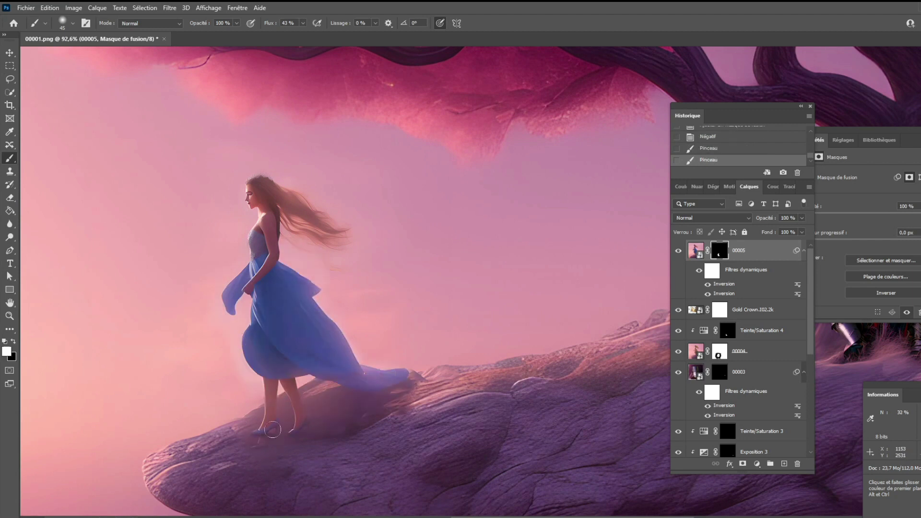
scroll(372, 339, "down", 3, "alt")
scroll(355, 287, "up", 4, "alt")
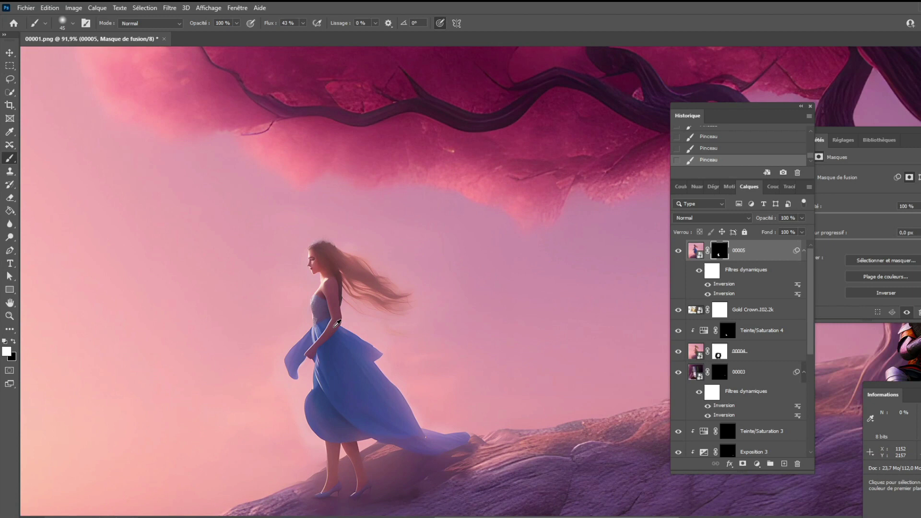
Bring the Gold Crown layer to the top and fit it onto the princess's head.
key("alt+bracketleft")
key("ctrl+shift+bracketright")
scroll(343, 259, "up", 3, "alt")
key("ctrl+t")
left_click_drag(355, 158, 365, 166)
scroll(385, 273, "down", 4, "alt")
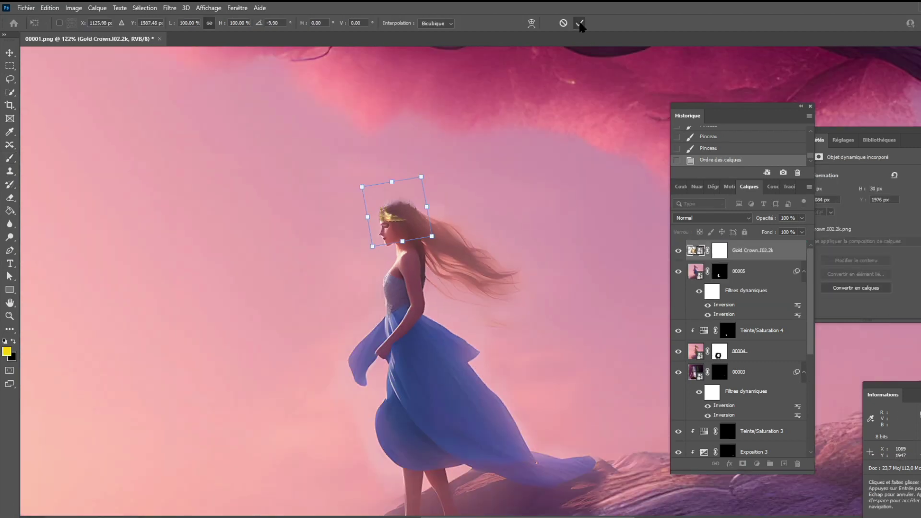
key("Return")
Export the composite as a 2880 px JPG.
left_click(26, 8)
left_click(183, 174)
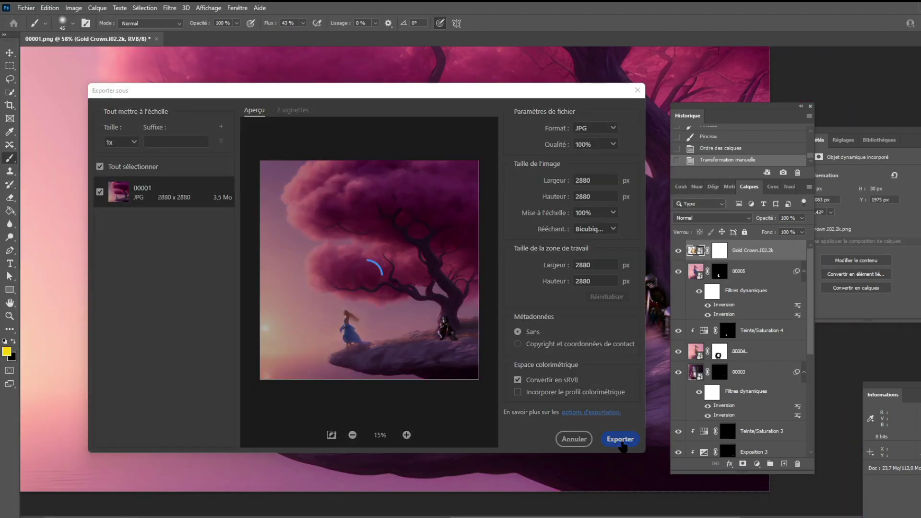
left_click(614, 438)
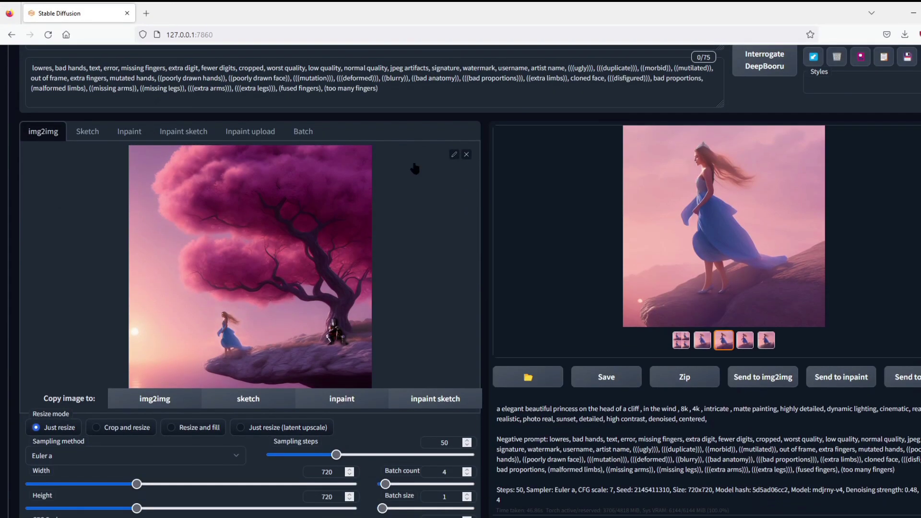
Crop to the princess's head and generate with 'with a crown' added to the prompt.
left_click(454, 154)
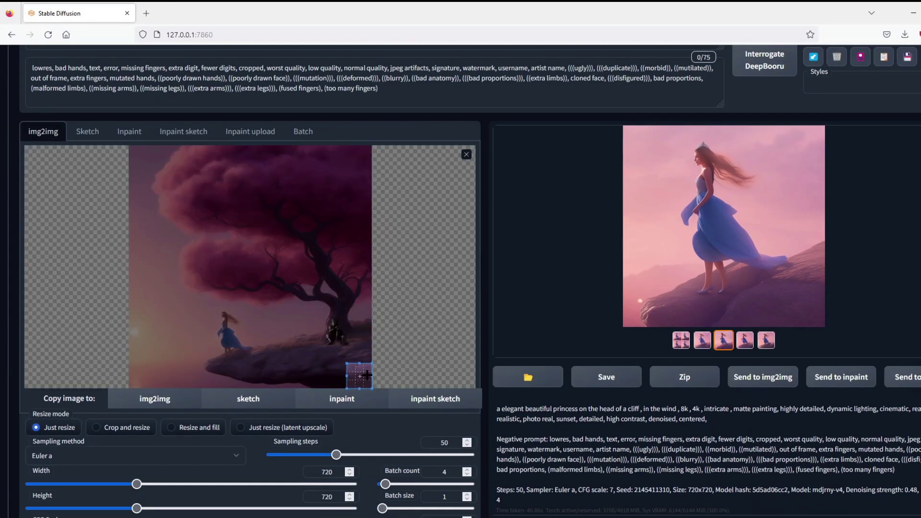
scroll(226, 317, "up", 2)
left_click(123, 122)
type("with a crown")
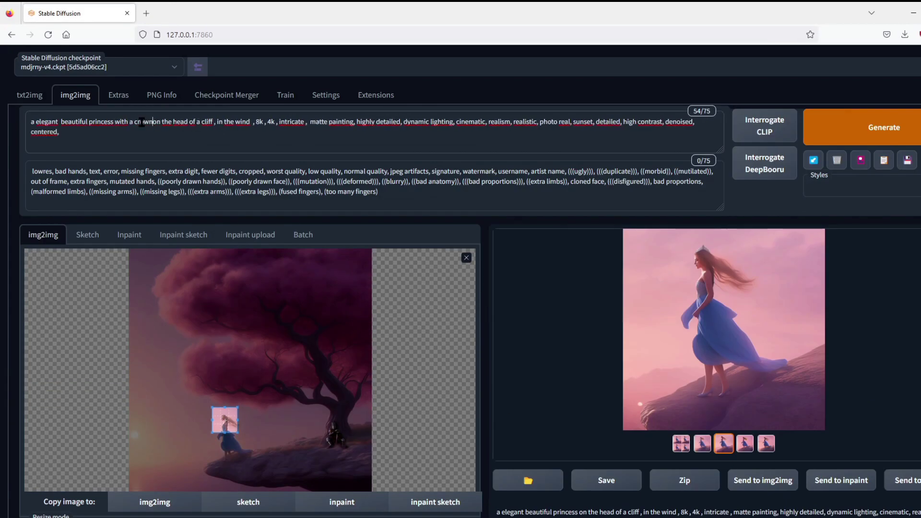
key("ctrl+Return")
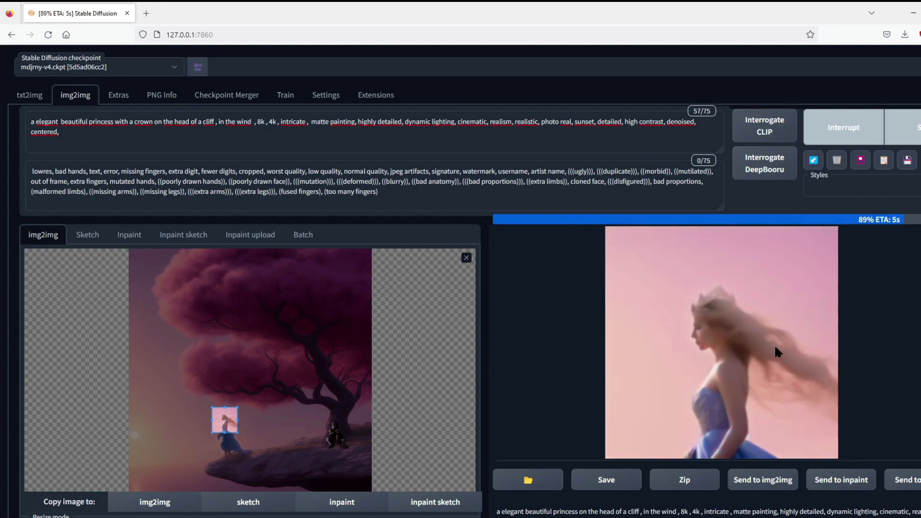
Preview the four crowned close-ups full-size, then reset the crop to the whole image.
left_click(732, 342)
left_click(899, 325)
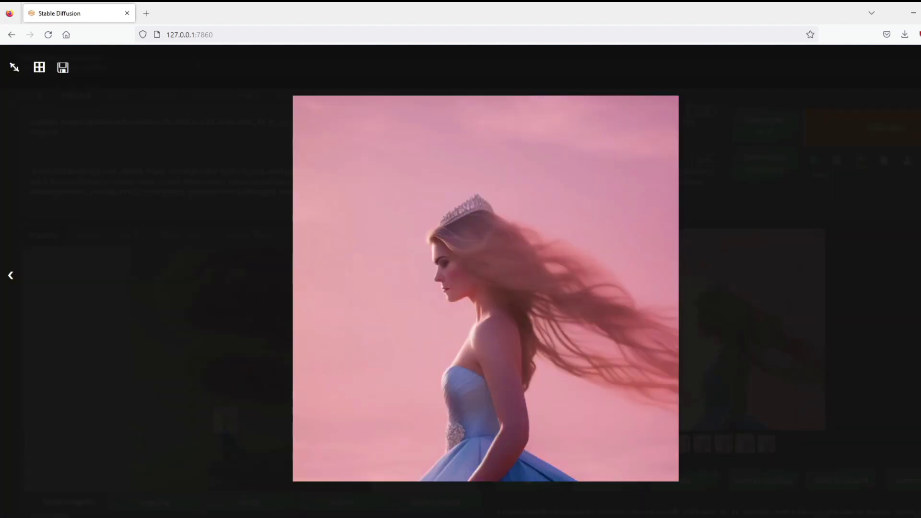
left_click(386, 418)
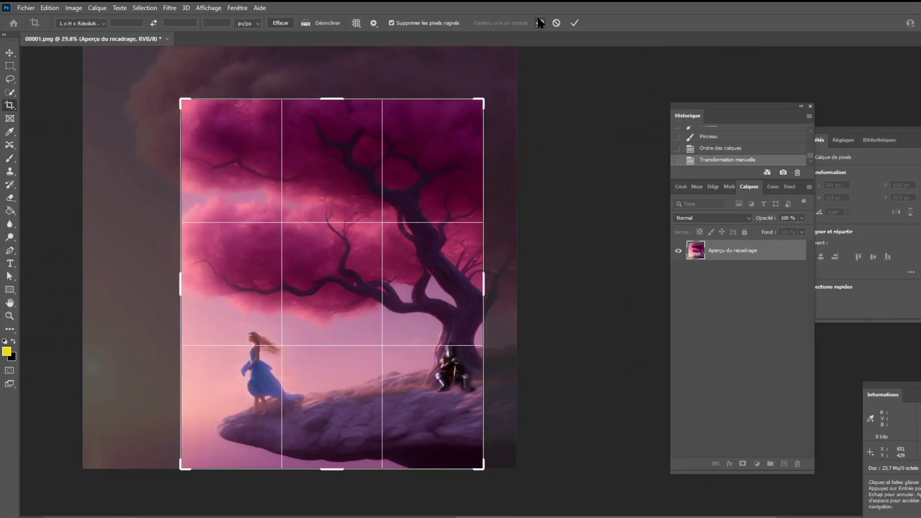
left_click(540, 23)
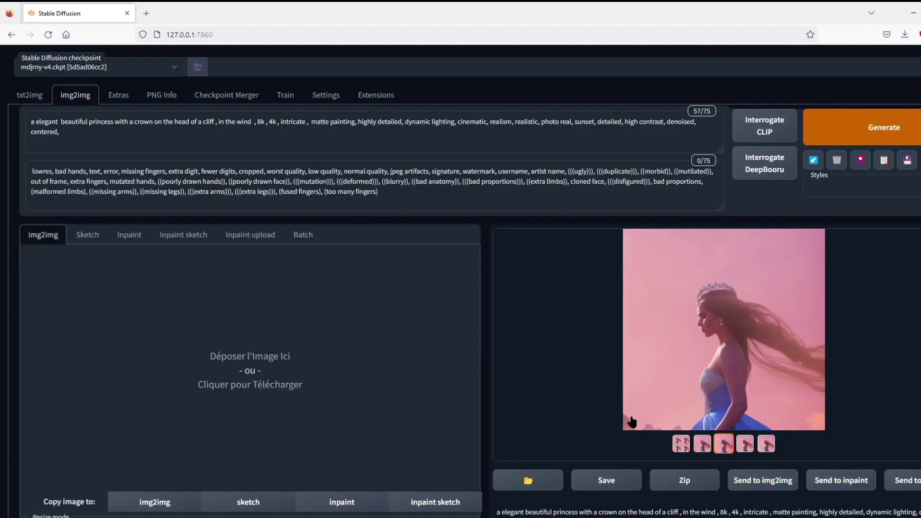
Generate another crowned princess close-up, then move to the Extras tab.
left_click(893, 134)
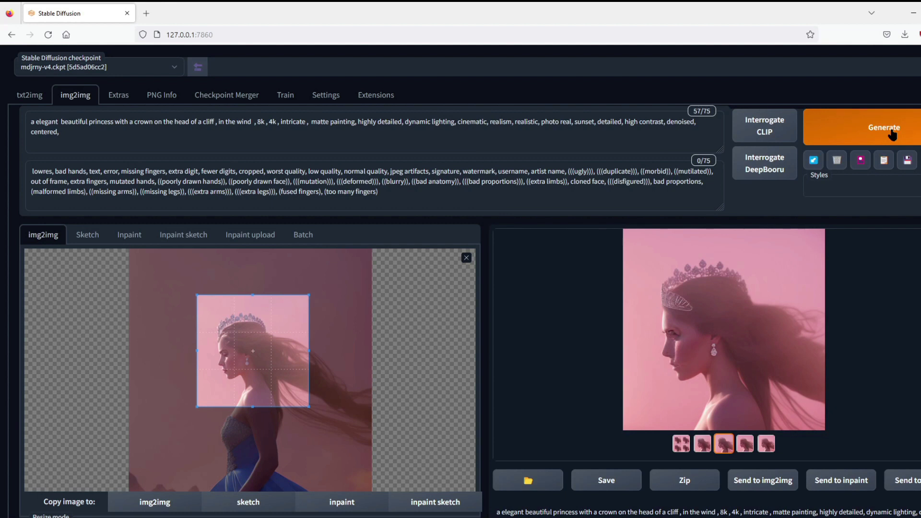
left_click(130, 103)
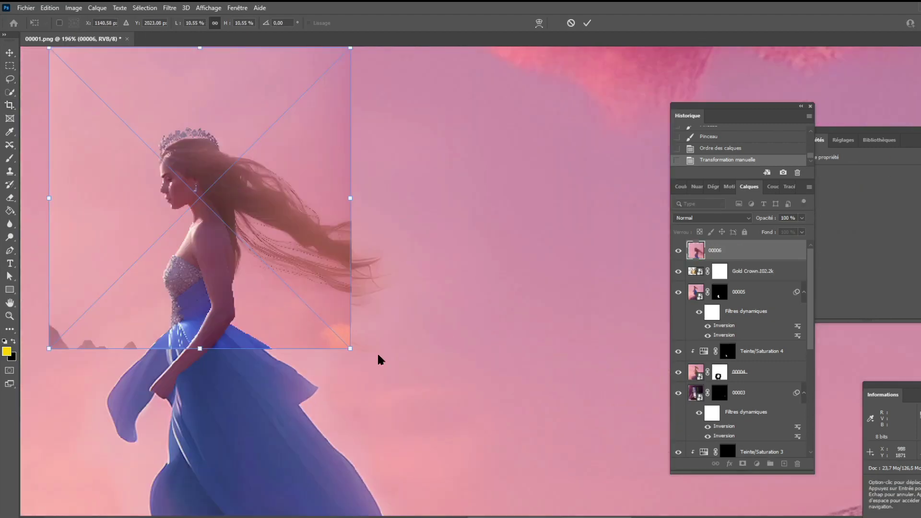
Align close-up layer 00006 over the princess's head at reduced opacity.
left_click_drag(278, 324, 258, 301)
key("5")
key("8")
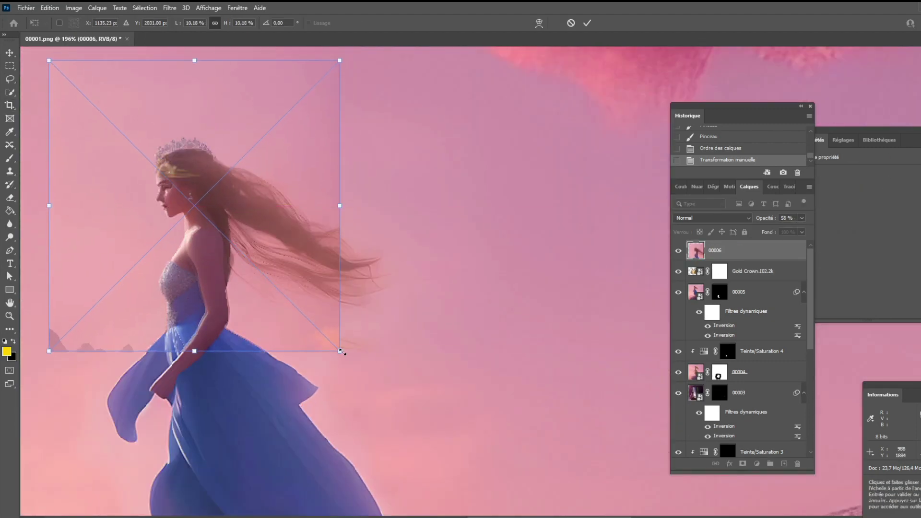
left_click(588, 23)
Invert layer 00006's mask and brush in the flowing hair, refining around the crown.
key("ctrl+i")
key("b")
left_click_drag(174, 224, 275, 219)
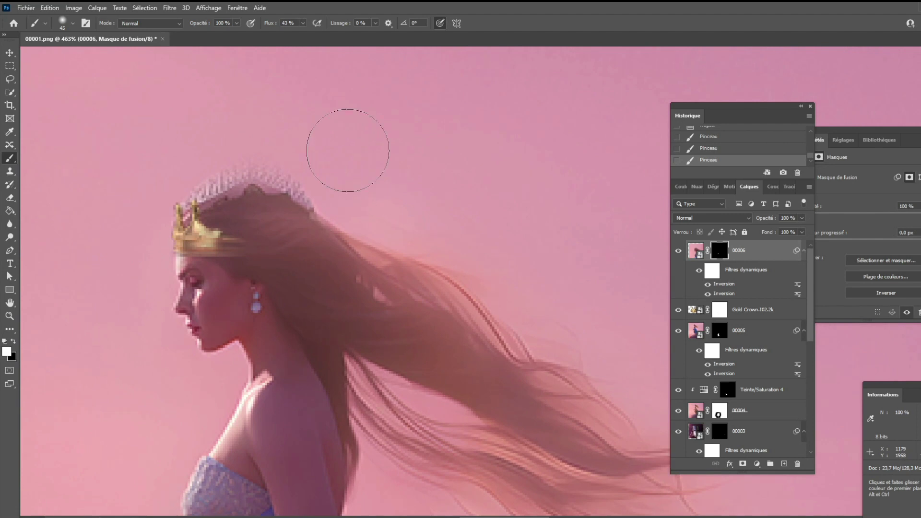
key("x")
key("bracketleft")
key("bracketleft")
key("bracketleft")
left_click(772, 341)
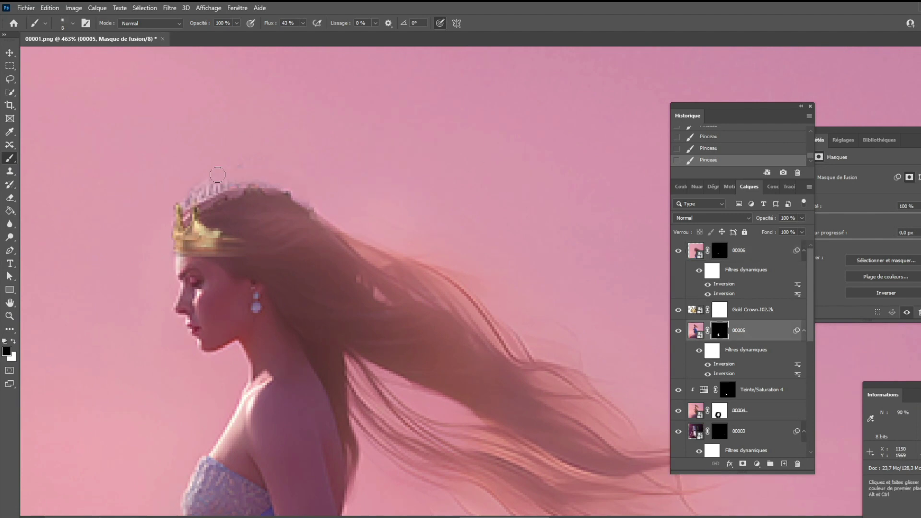
key("alt+bracketleft")
key("alt+bracketleft")
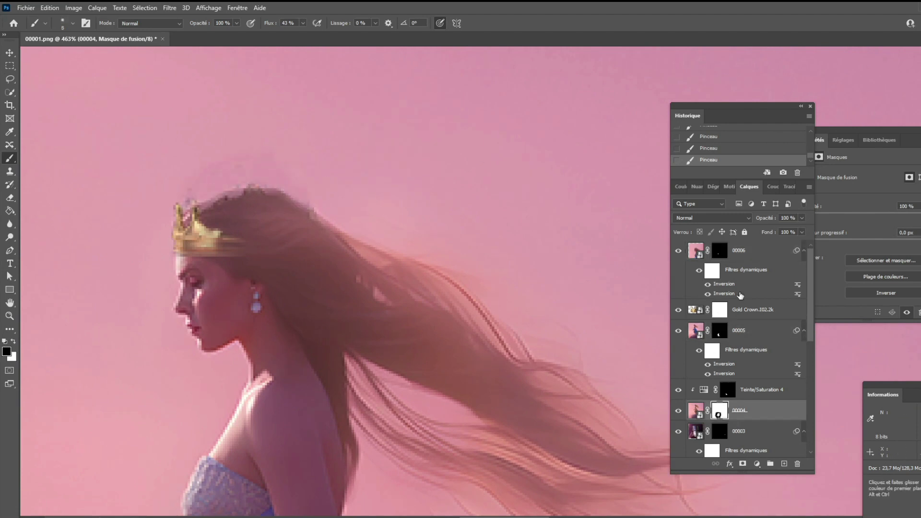
left_click(740, 295)
key("x")
Zoom out to the whole scene and begin exporting the composite.
scroll(405, 175, "down", 10)
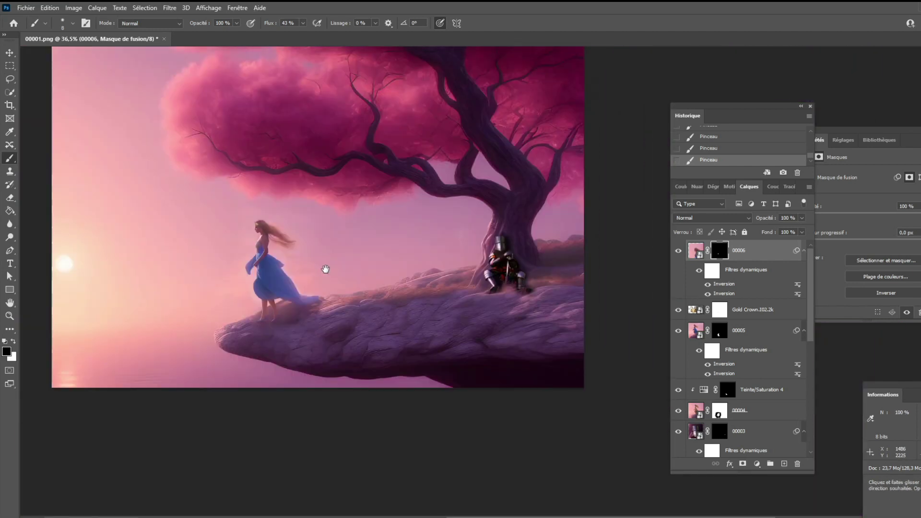
left_click_drag(326, 269, 382, 354)
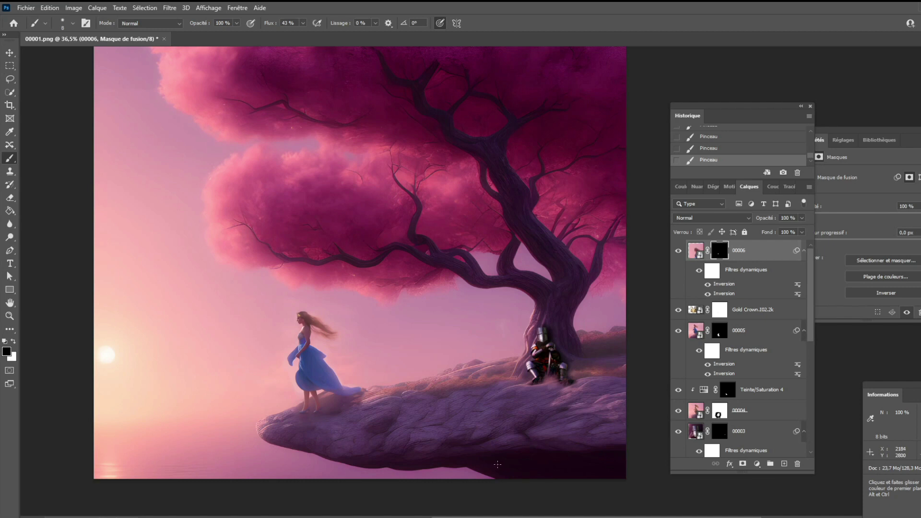
scroll(434, 315, "up", 1)
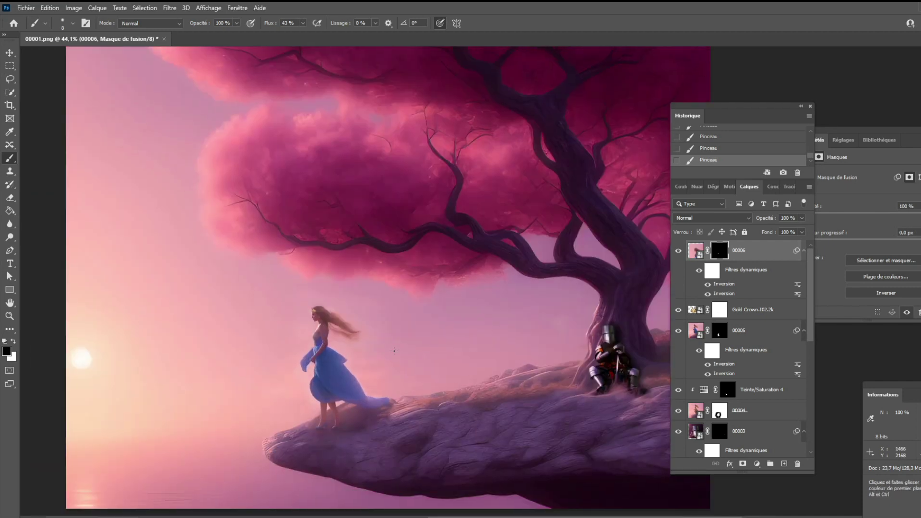
left_click_drag(435, 315, 340, 388)
scroll(349, 351, "down", 2)
left_click(26, 7)
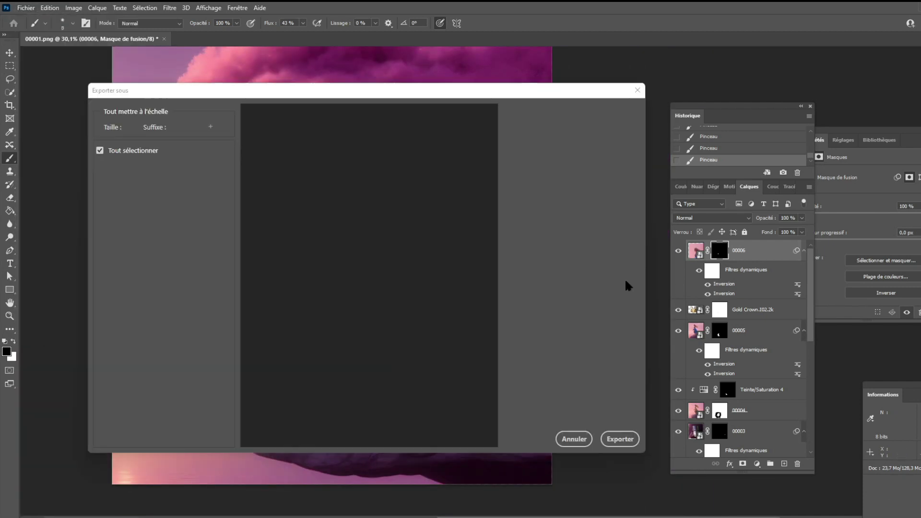
left_click(620, 439)
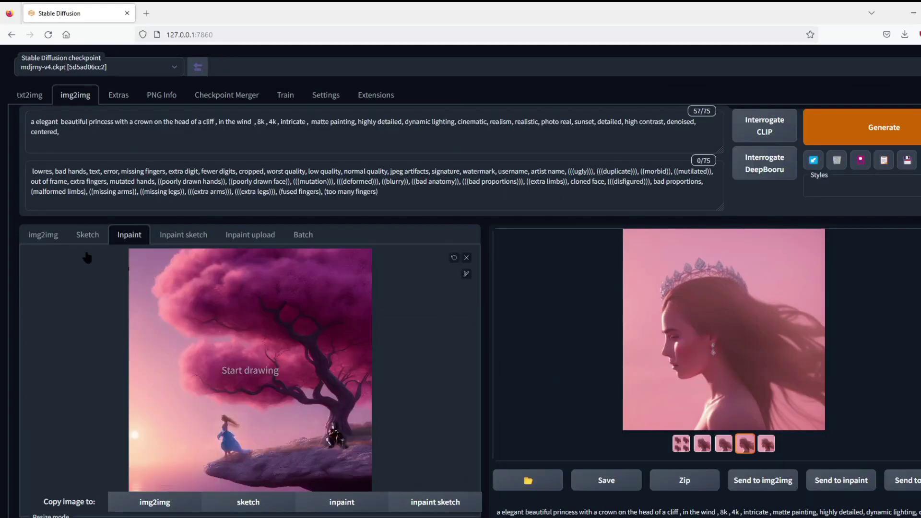
Regenerate the princess area via img2img from the composite and view the full-figure result.
left_click(42, 235)
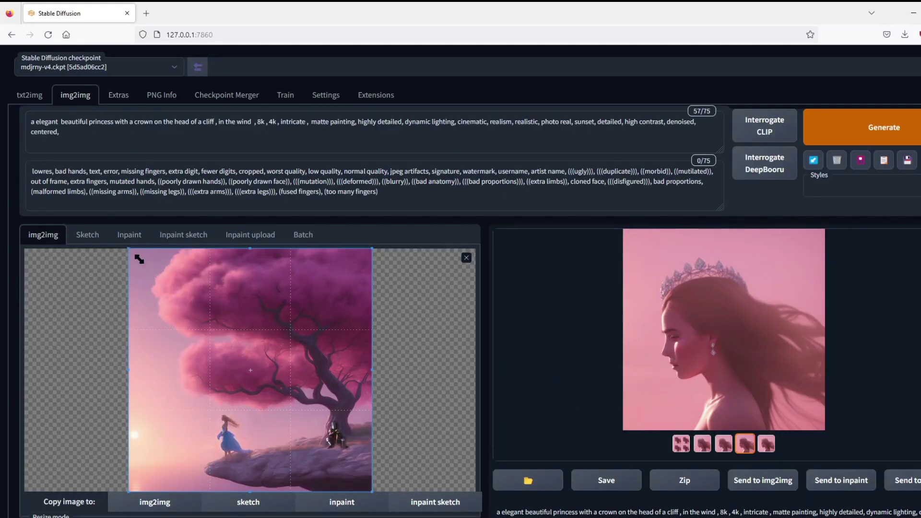
left_click_drag(246, 437, 221, 436)
key("ctrl+Return")
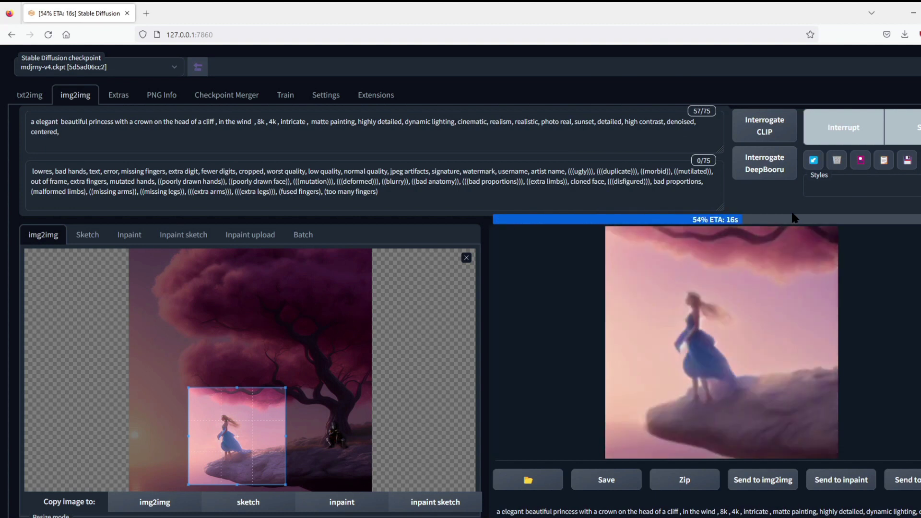
left_click(715, 377)
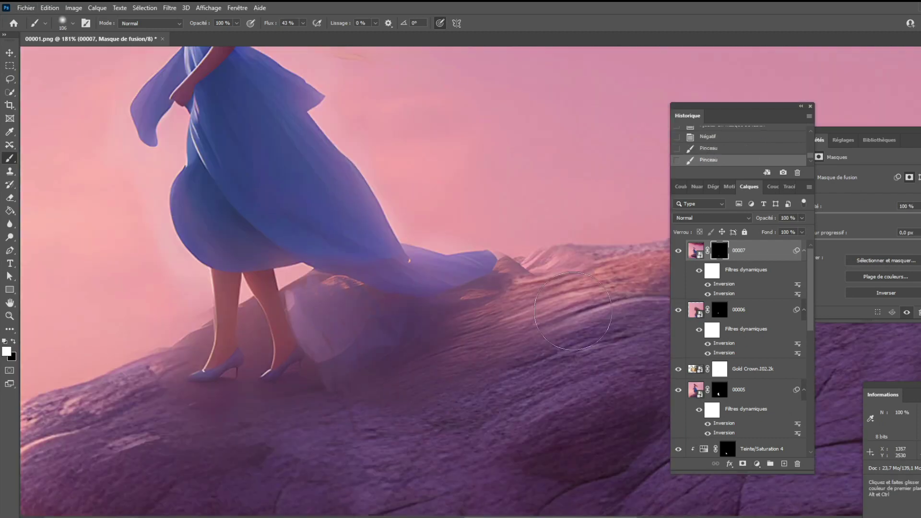
Paint layer 00007's mask in white and black so the blue dress and heels meet the rock.
scroll(399, 340, "down", 2)
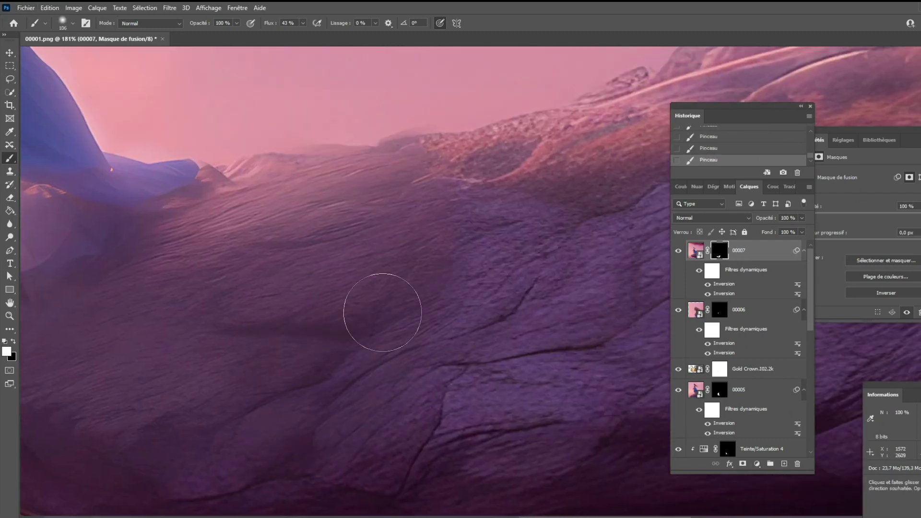
scroll(381, 309, "down", 2)
scroll(480, 384, "down", 2)
key("x")
scroll(433, 385, "up", 3)
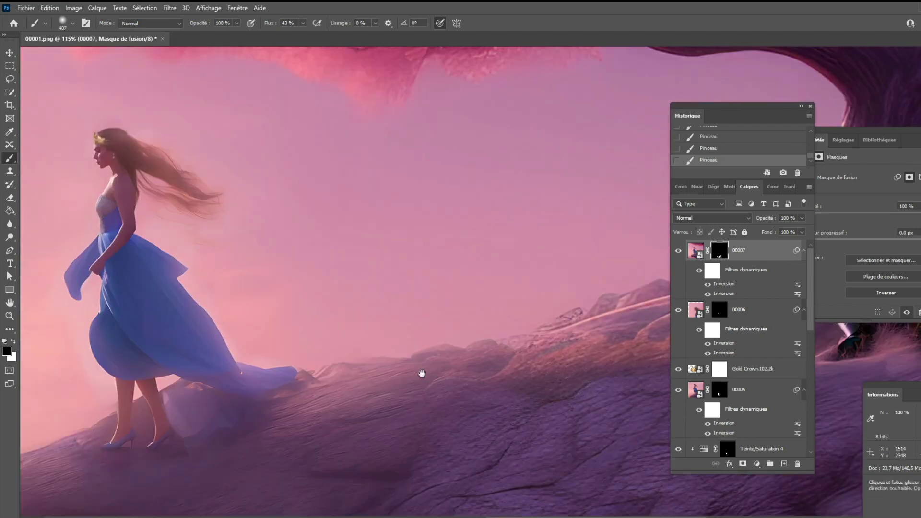
scroll(419, 375, "up", 1)
scroll(268, 289, "up", 2)
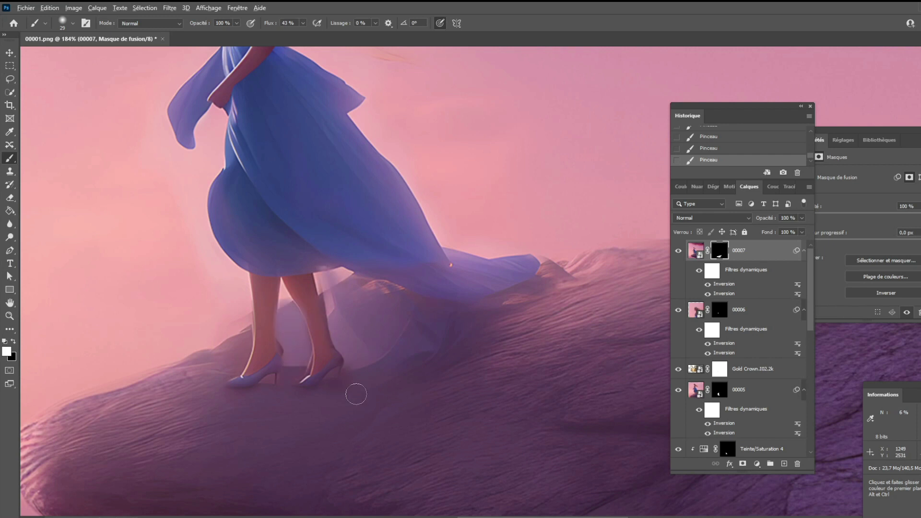
scroll(356, 394, "down", 3)
scroll(231, 320, "up", 3)
key("x")
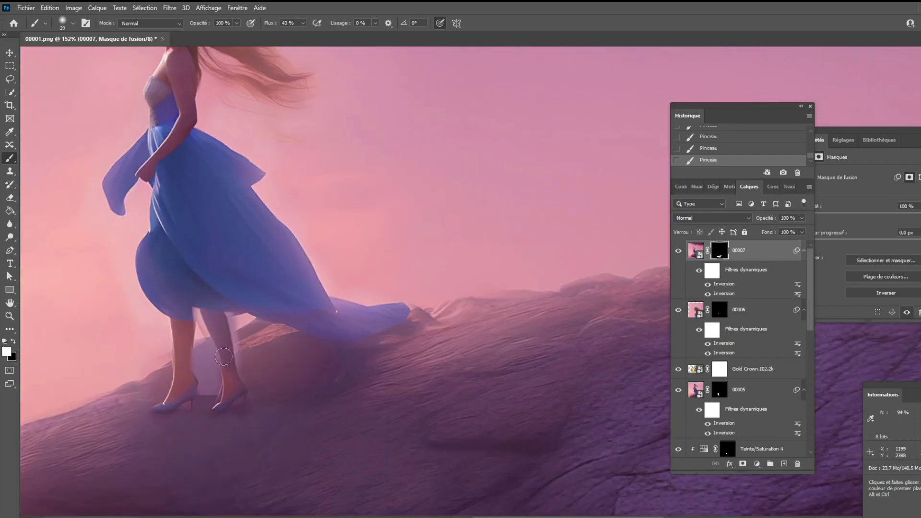
scroll(192, 436, "down", 4)
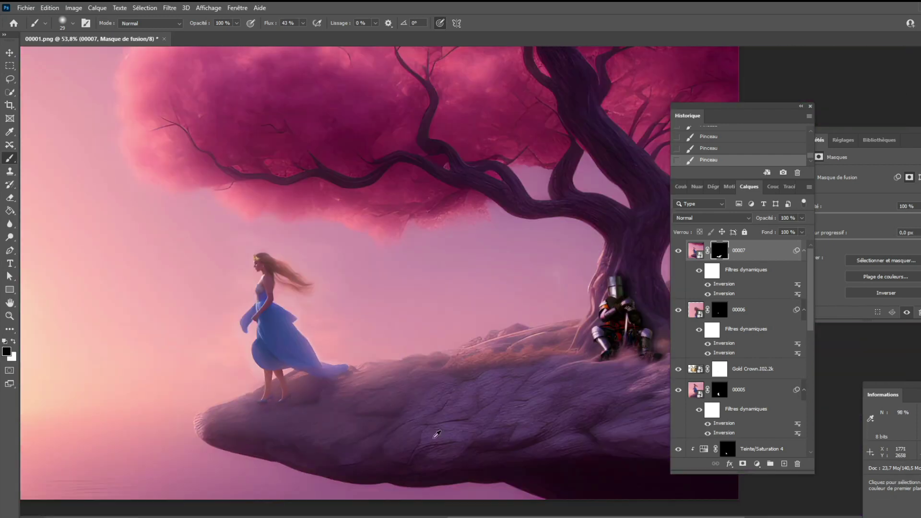
scroll(288, 384, "down", 1)
left_click(696, 309)
left_click_drag(460, 407, 454, 381)
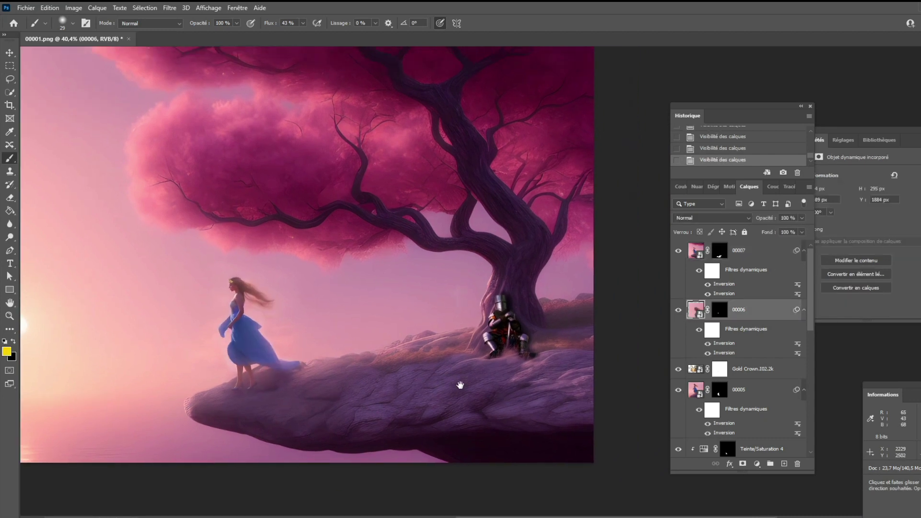
Merge layers 00007 through Gold Crown into a single layer.
left_click(739, 250)
left_click(753, 369, "shift")
right_click(752, 369)
left_click(831, 396)
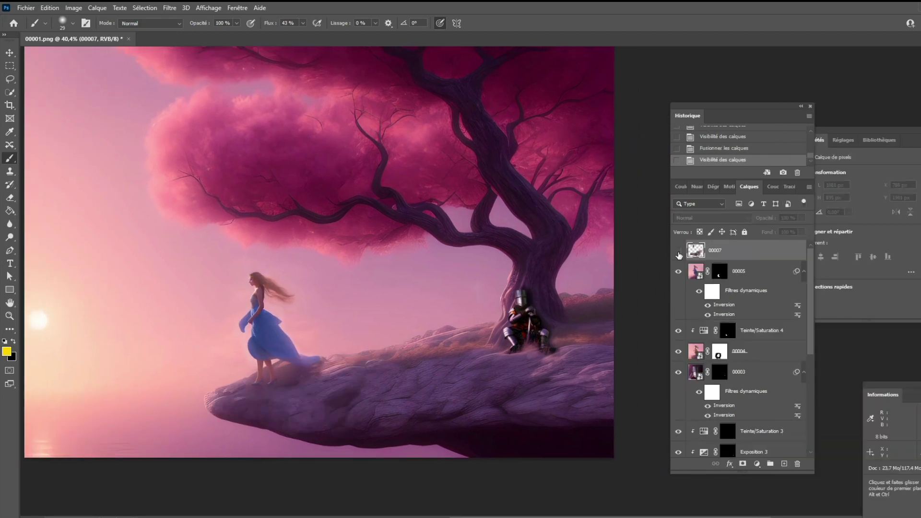
Add a clipped Exposure adjustment at -8.00 with an inverted mask.
left_click(757, 464)
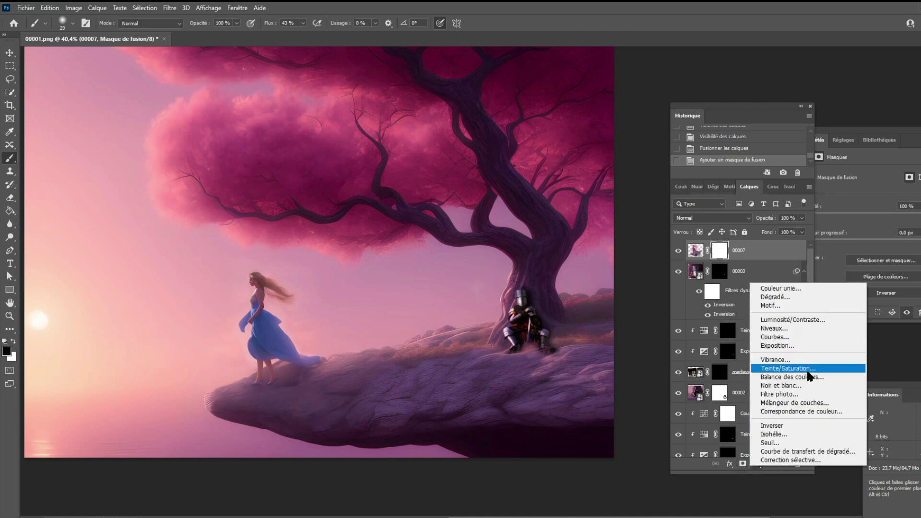
left_click(808, 375)
key("ctrl+alt+g")
left_click_drag(863, 198, 821, 198)
key("ctrl+i")
scroll(353, 374, "up", 3)
Paint the exposure shadow onto the rock beneath her feet at 24% brush opacity.
left_click_drag(353, 374, 338, 322)
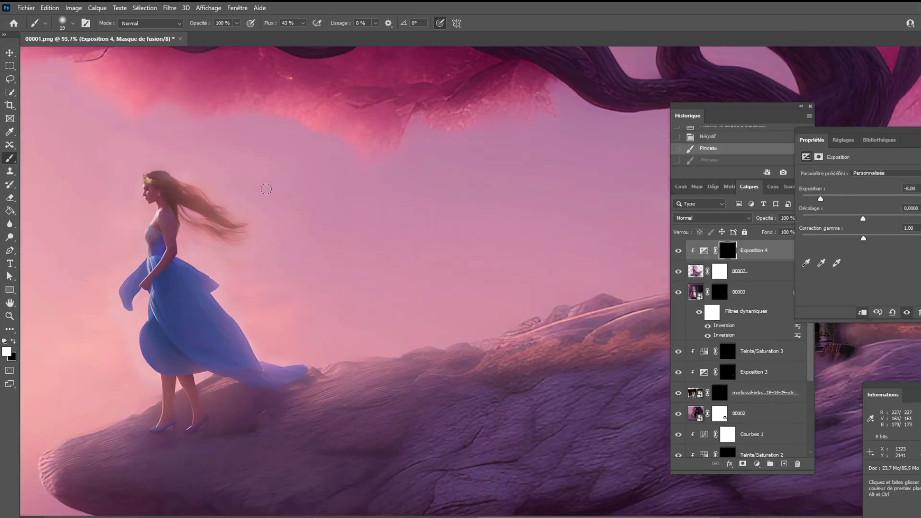
key("x")
key("2")
key("4")
mouse_move(269, 413)
left_mouse_down()
mouse_move(242, 411)
mouse_move(276, 449)
left_mouse_up()
key("x")
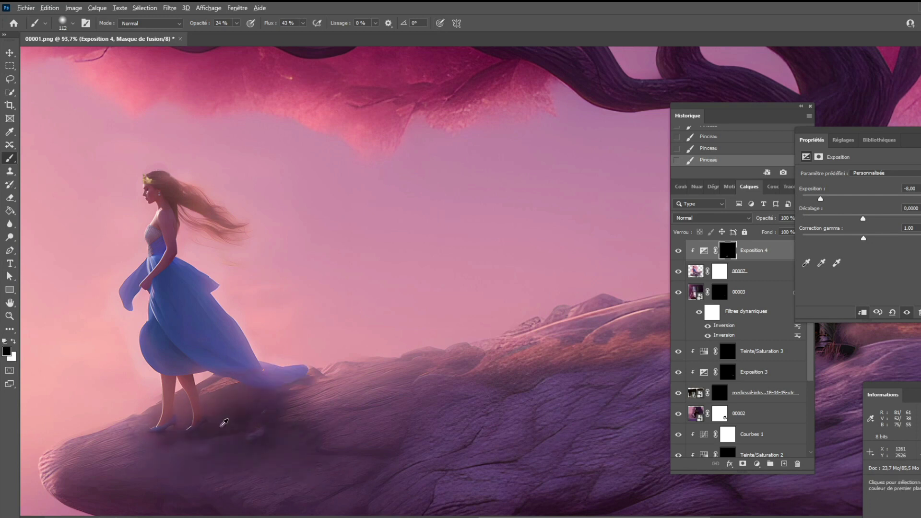
scroll(224, 422, "up", 3)
key("x")
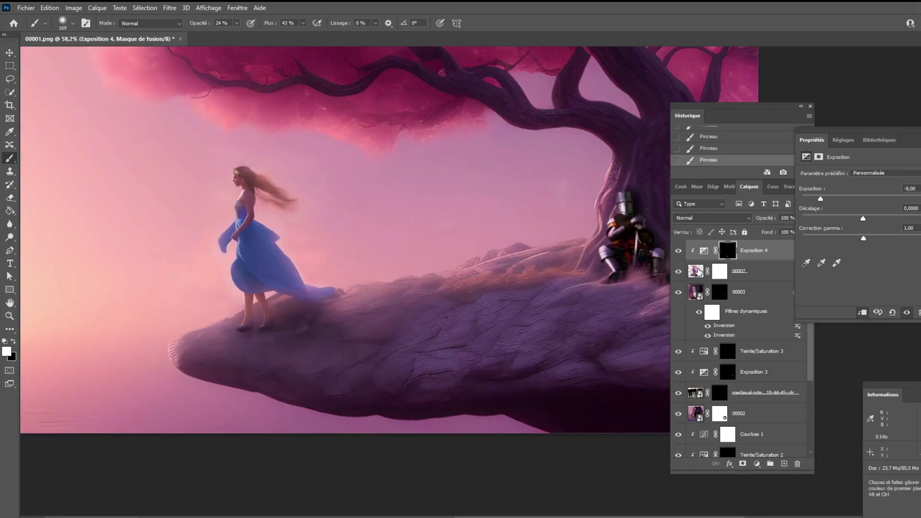
left_click(71, 8)
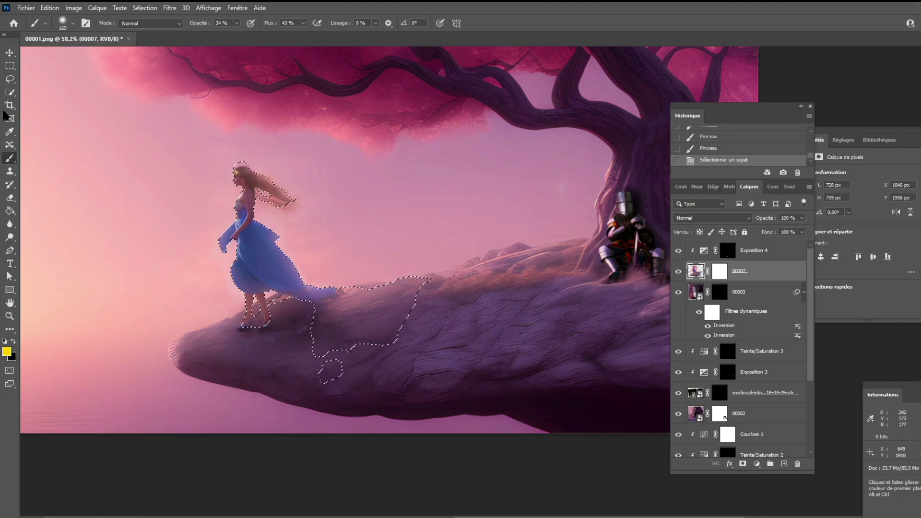
Remove the rock from the princess selection and copy her onto a new layer.
key("x")
left_click_drag(446, 251, 399, 256)
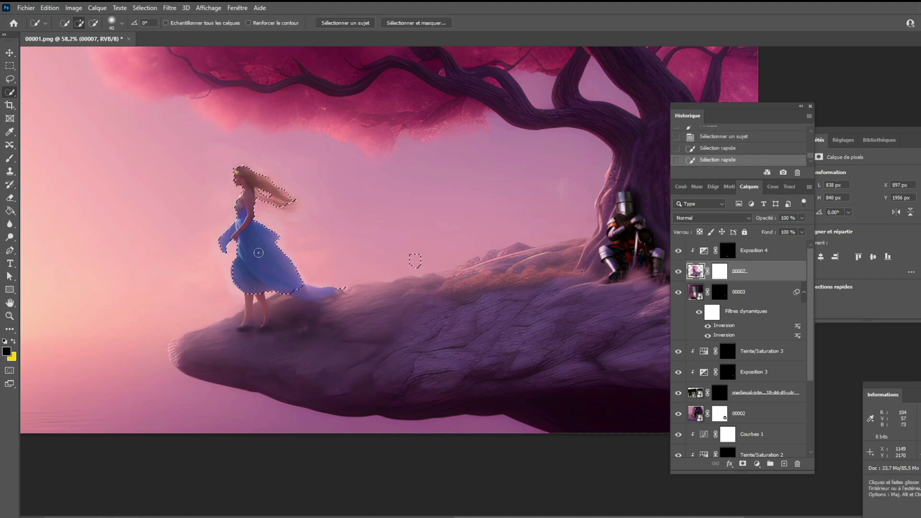
key("ctrl+j")
key("ctrl+j")
Skew the copy into a shadow across the rock, fill it black, lower its opacity.
key("ctrl+t")
mouse_move(176, 161)
left_mouse_down()
mouse_move(276, 330)
mouse_move(337, 286)
mouse_move(354, 259)
left_mouse_up()
left_click(580, 23)
key("ctrl+shift+d")
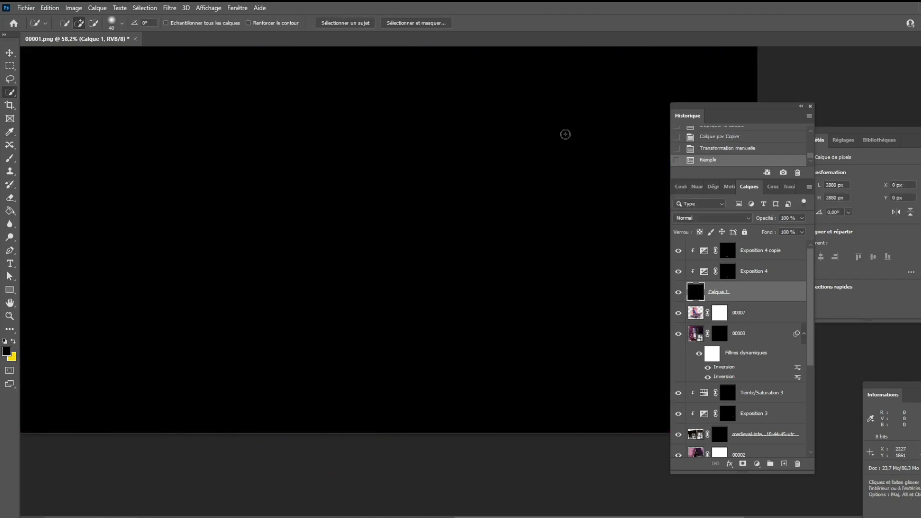
left_click(144, 8)
key("alt+BackSpace")
left_click_drag(802, 218, 768, 232)
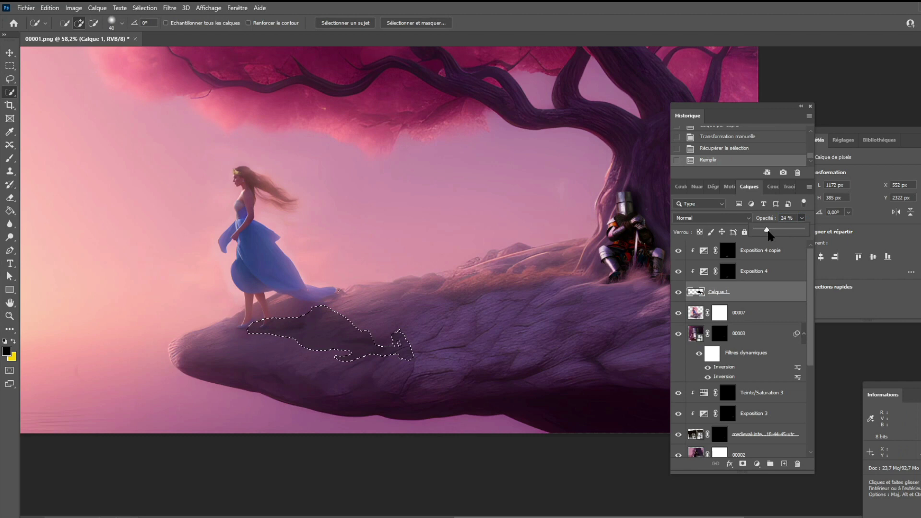
Deselect and soften the shadow with a 6.6 px Gaussian Blur.
key("b")
scroll(356, 275, "up", 2)
left_click(170, 8)
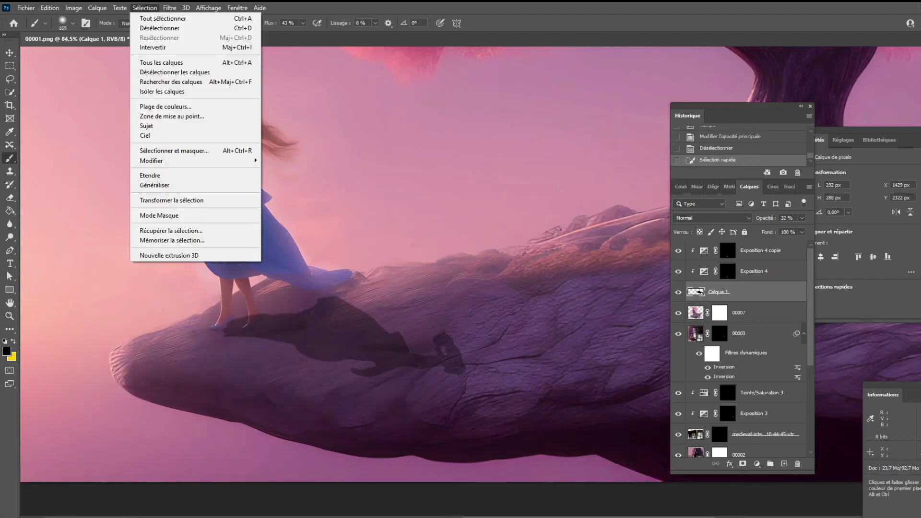
left_click(326, 214)
key("Return")
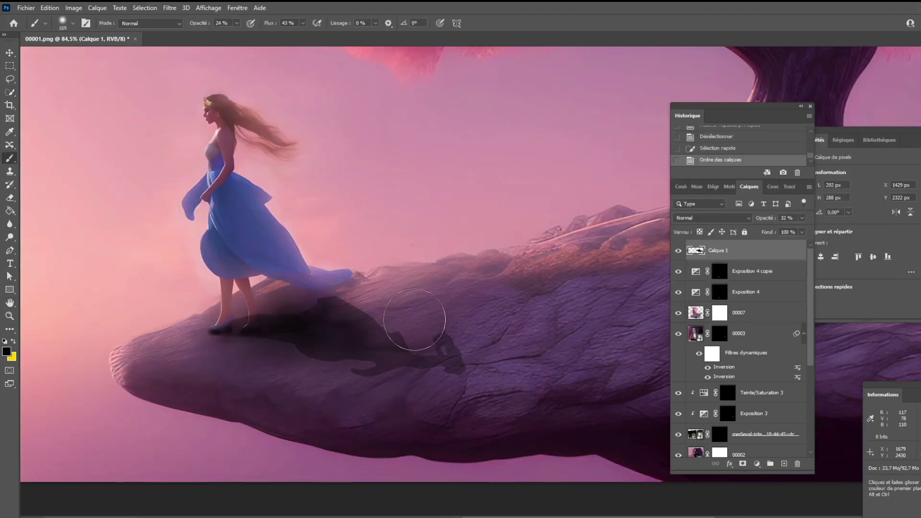
left_click(144, 7)
left_click(346, 214)
key("Escape")
key("ctrl+d")
left_click(144, 8)
left_click(176, 19)
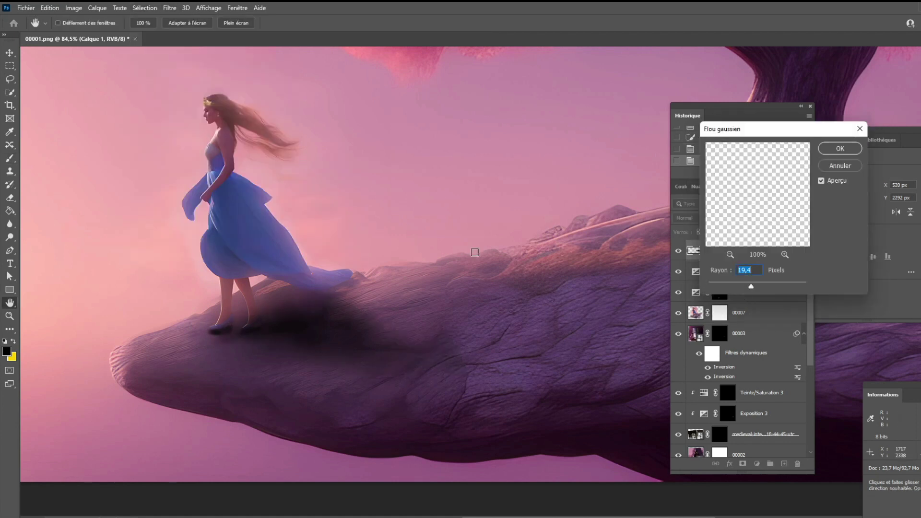
left_click(826, 151)
Mask the shadow layer and soften its edge near her feet.
left_click(718, 290)
mouse_move(332, 312)
left_mouse_down()
mouse_move(350, 325)
mouse_move(333, 323)
mouse_move(381, 343)
left_mouse_up()
scroll(301, 283, "up", 3)
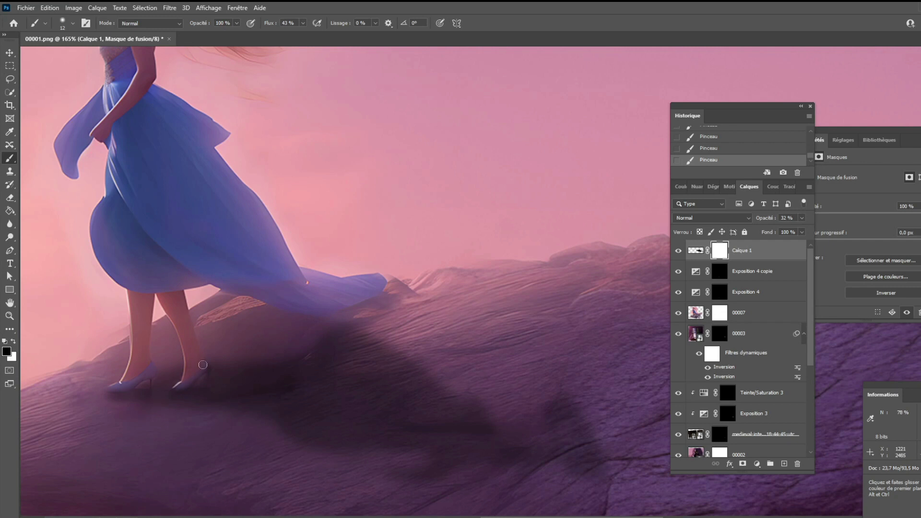
Set a smaller white brush at 18% opacity to paint on the Exposition 4 copie mask.
scroll(202, 365, "down", 5)
left_click_drag(370, 391, 432, 391)
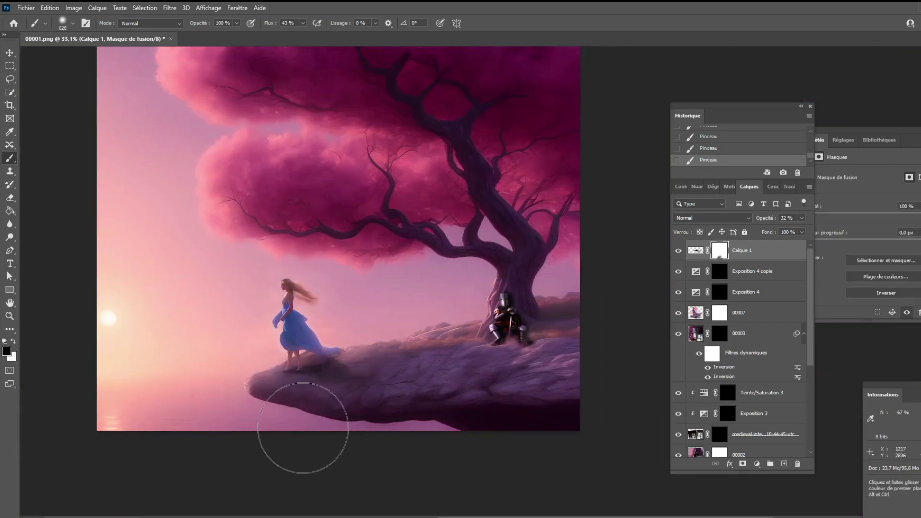
scroll(303, 428, "up", 2)
scroll(340, 206, "up", 2)
scroll(242, 304, "up", 2)
key("alt+bracketleft")
key("x")
key("1")
key("8")
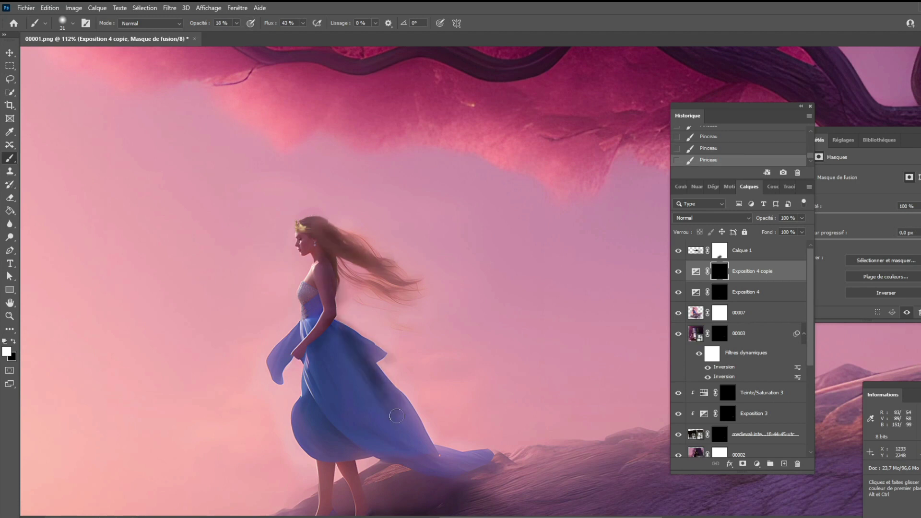
Refine the mask around the princess with a size-11 brush, switching to black.
scroll(334, 359, "up", 3)
key("bracketleft")
key("bracketleft")
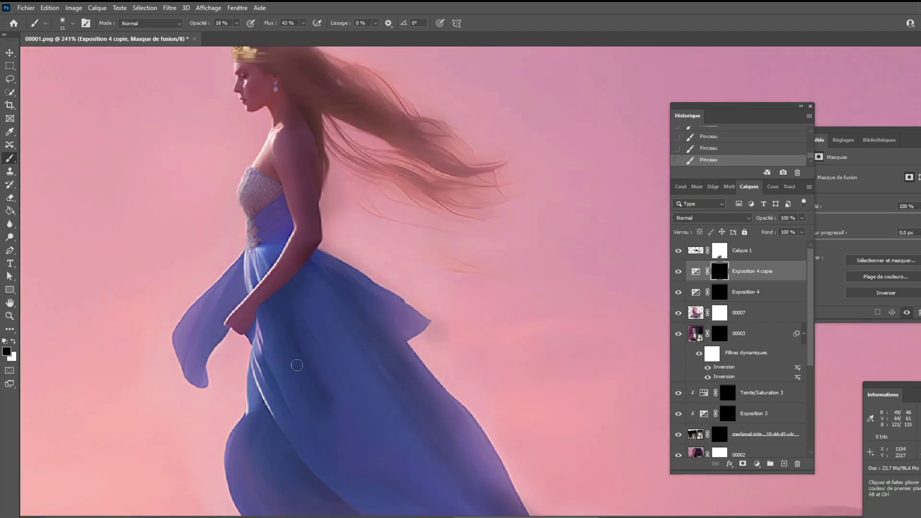
key("x")
scroll(336, 263, "down", 3)
scroll(380, 371, "left", 2)
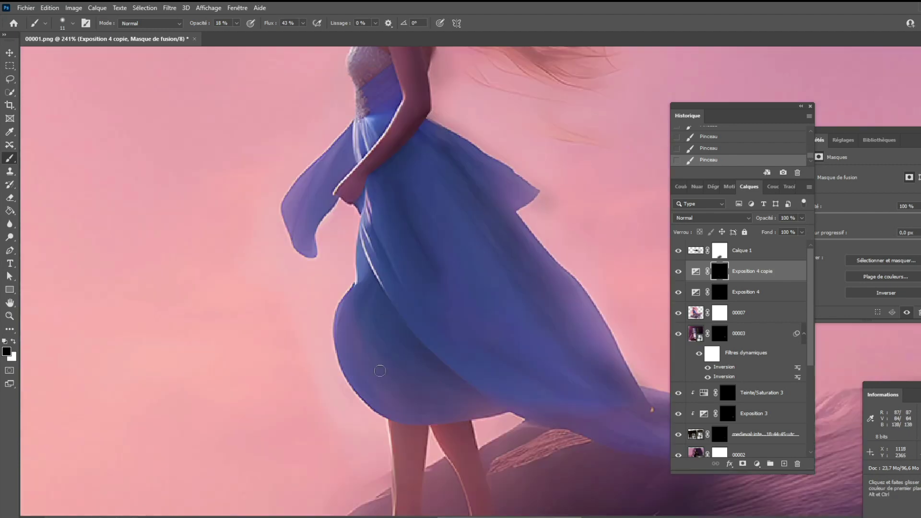
scroll(382, 346, "down", 3)
scroll(370, 306, "right", 1)
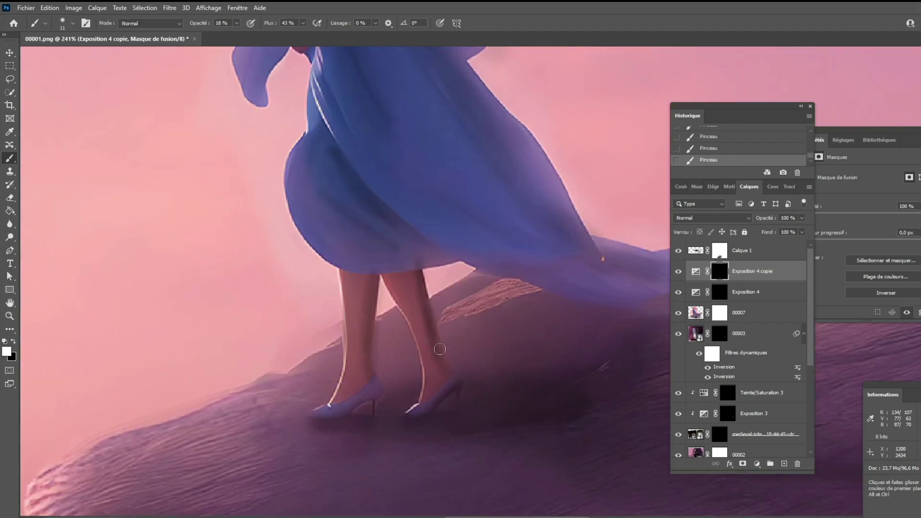
scroll(408, 369, "down", 3)
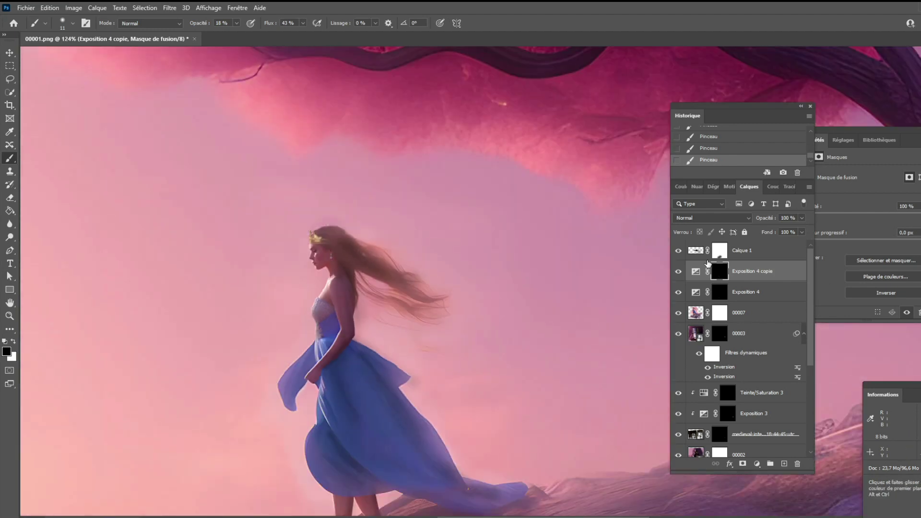
Add a clipped, colorized Teinte/Saturation layer with an inverted mask over the princess's dress and legs.
left_click(757, 464)
left_click(798, 364)
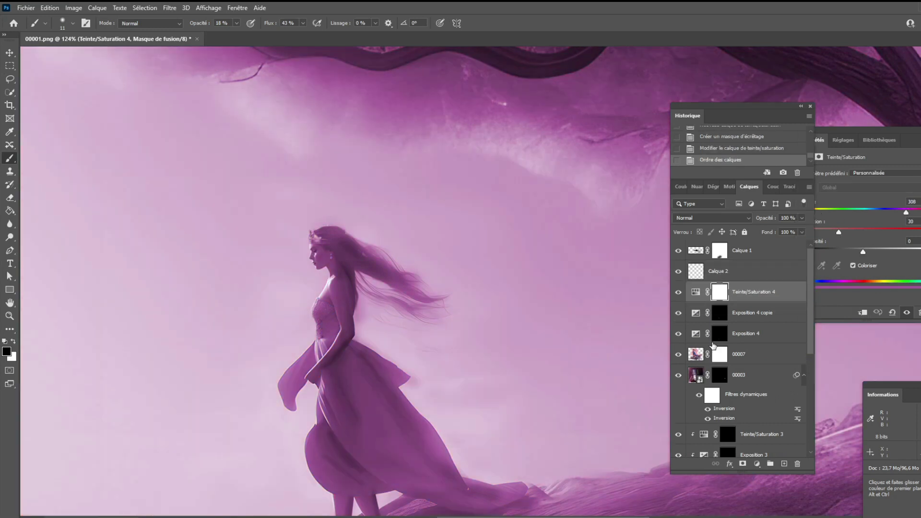
key("ctrl+z")
key("ctrl+i")
scroll(256, 206, "up", 5)
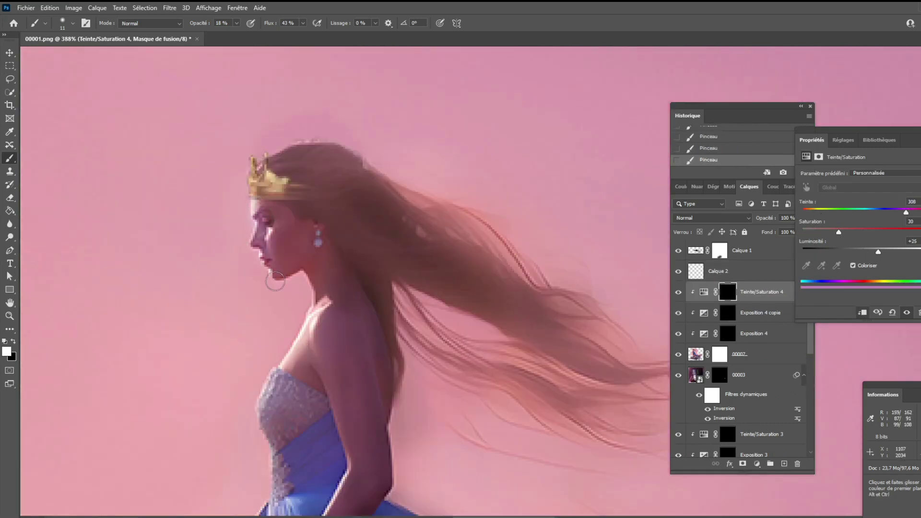
left_click_drag(346, 447, 483, 173)
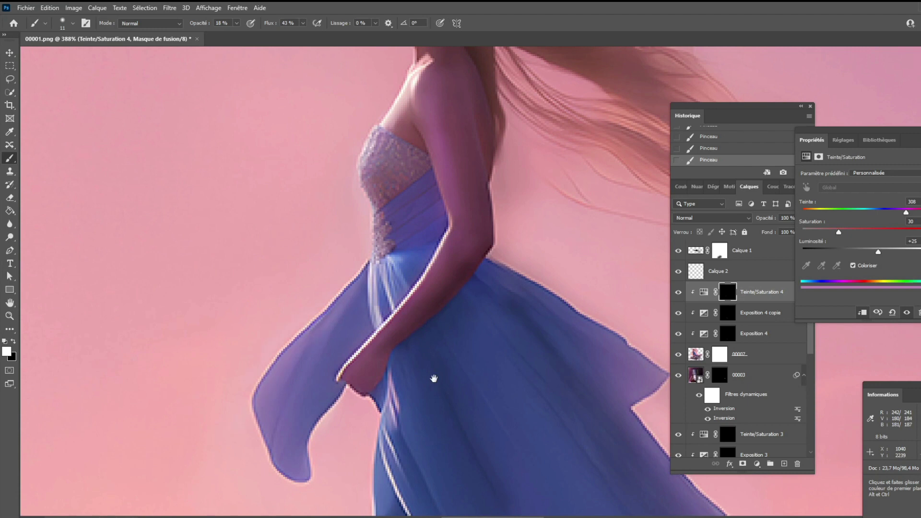
left_click_drag(434, 379, 455, 207)
left_click_drag(453, 334, 501, 275)
key("ctrl+0")
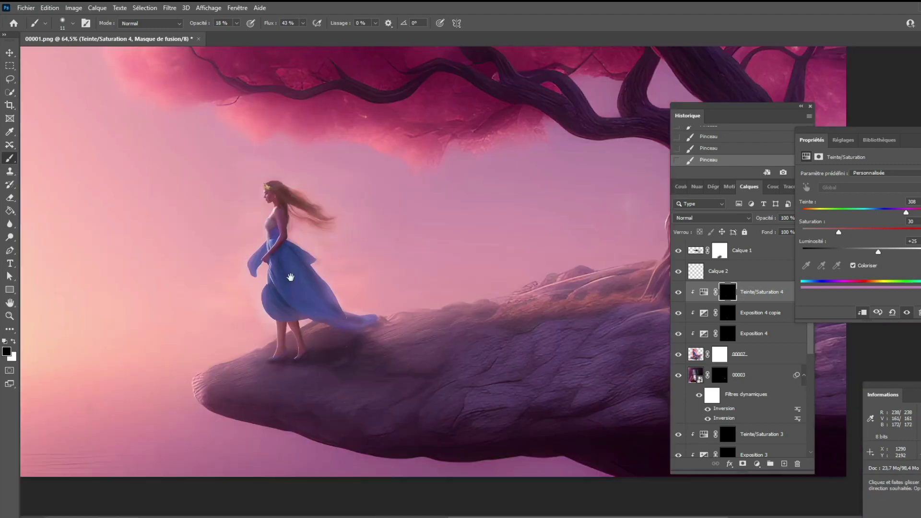
Export the image as a 2880×2880 JPG.
left_click(25, 8)
key("alt+shift+ctrl+w")
left_click(619, 495)
left_click(545, 253)
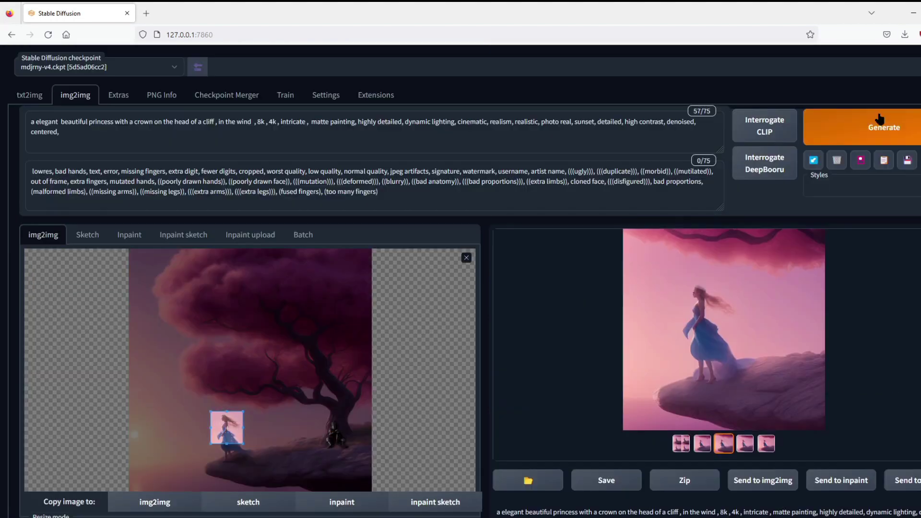
Generate two princess variations in img2img, enlarging the area around her in between.
left_click(888, 129)
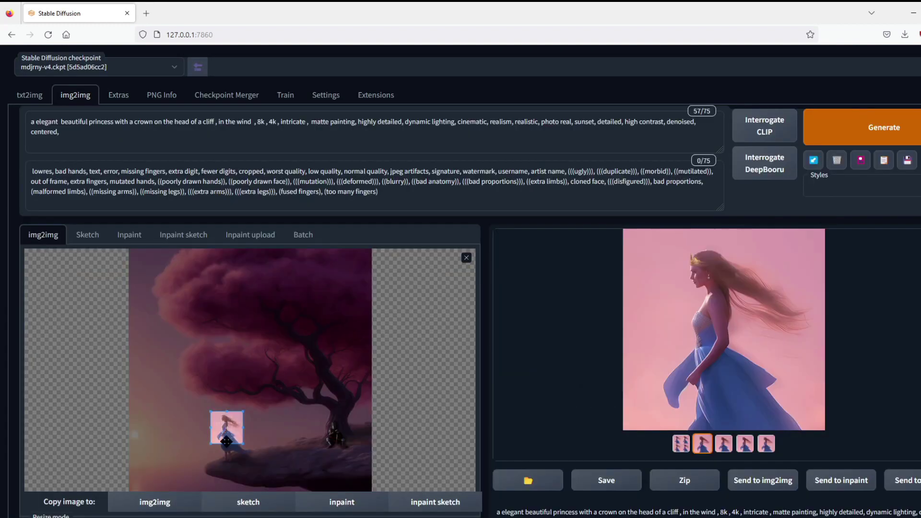
left_click_drag(250, 434, 258, 430)
left_click(864, 129)
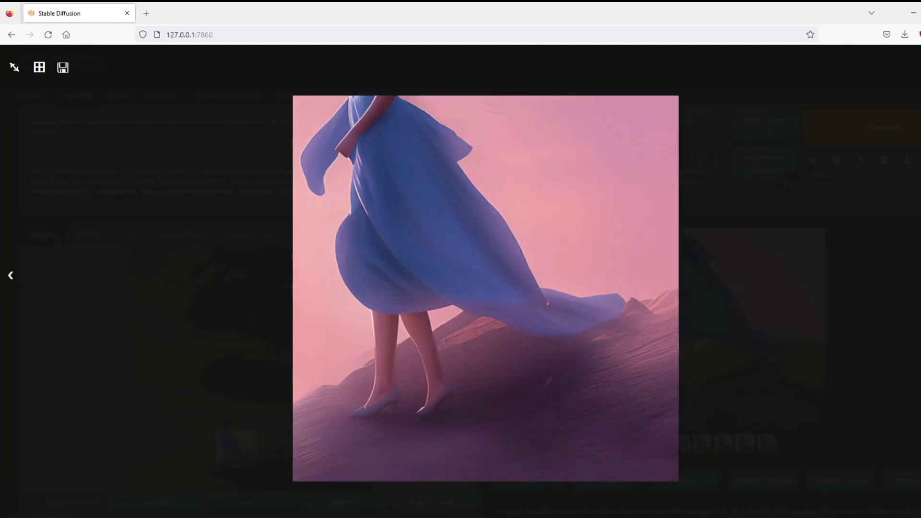
left_click(481, 511)
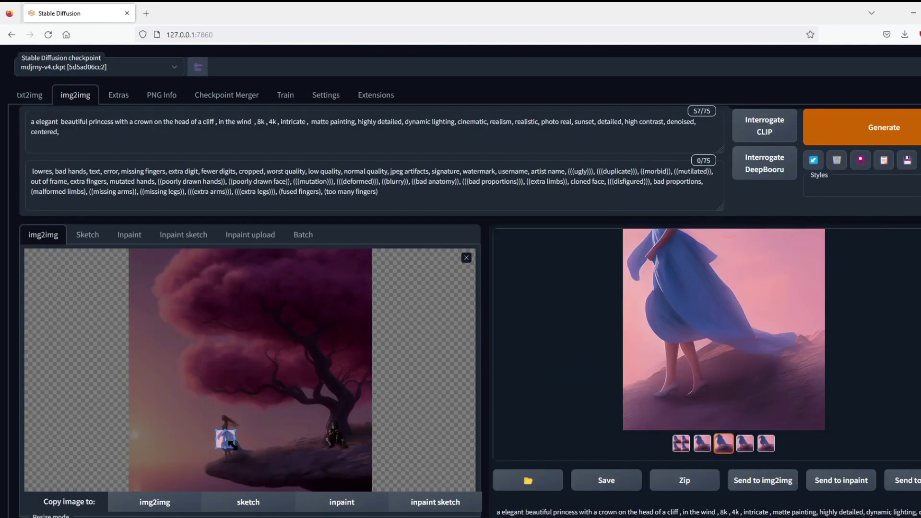
Add 'hand' after 'elegant', cut the princess-with-crown phrase, and regenerate.
type("hand")
left_click(881, 128)
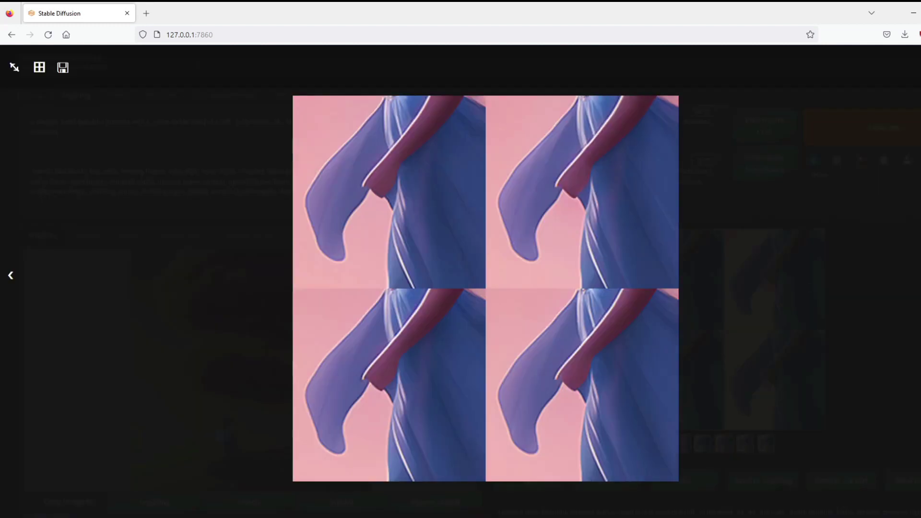
key("Escape")
left_click_drag(78, 122, 231, 121)
right_click(225, 124)
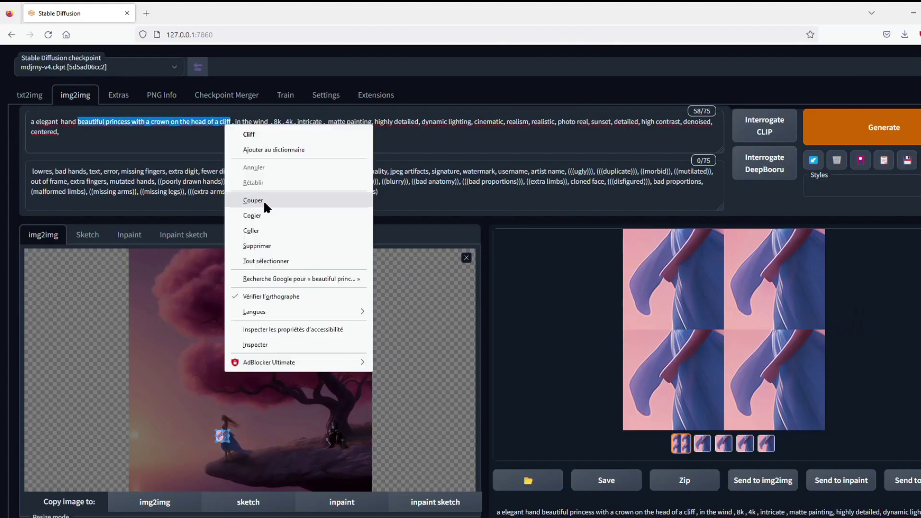
left_click(265, 204)
left_click(876, 133)
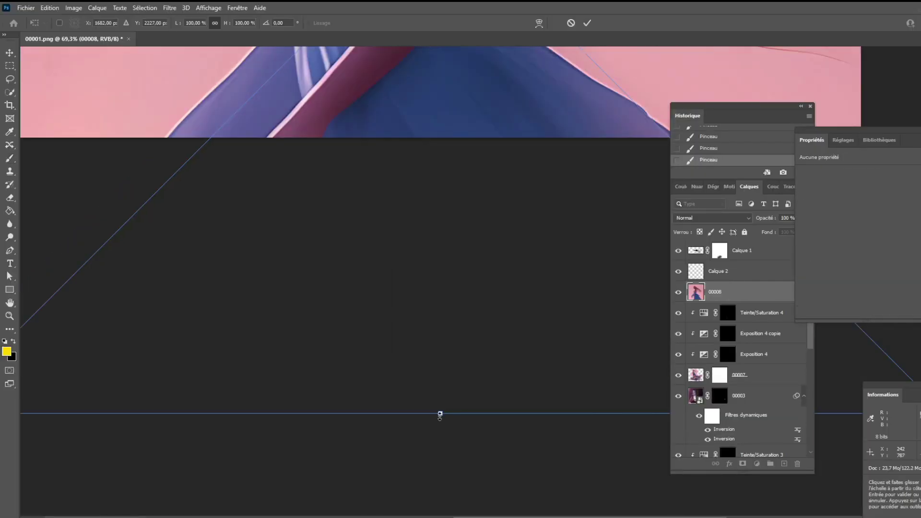
Add a white layer mask to render 00008 over the girl and fit the image in view.
scroll(322, 315, "up", 5)
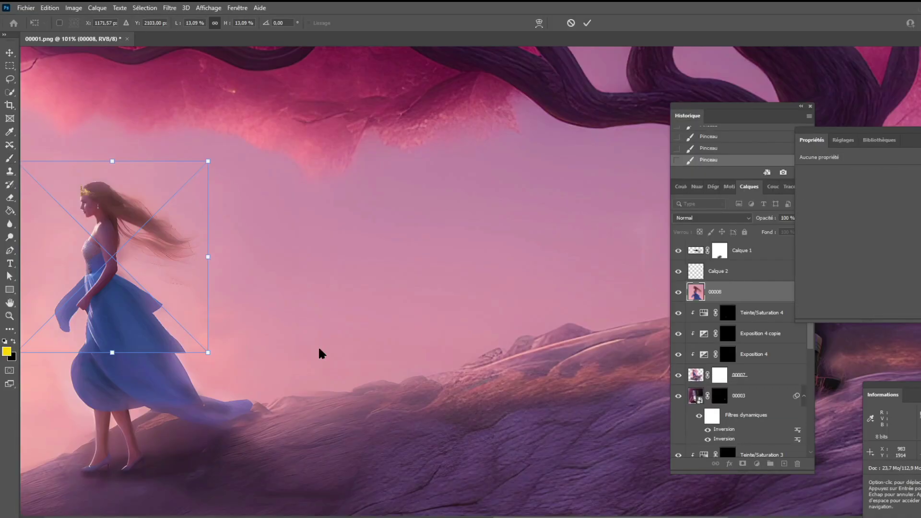
key("ctrl+shift+m")
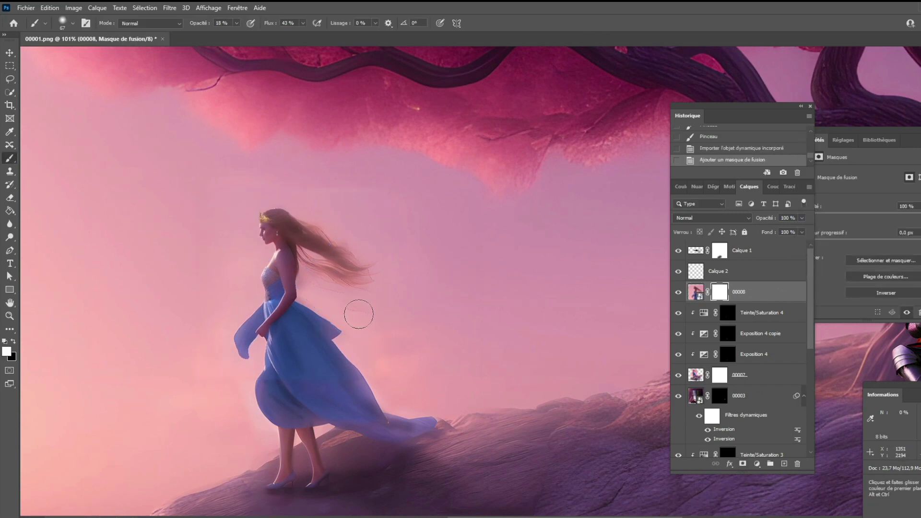
scroll(439, 178, "up", 3)
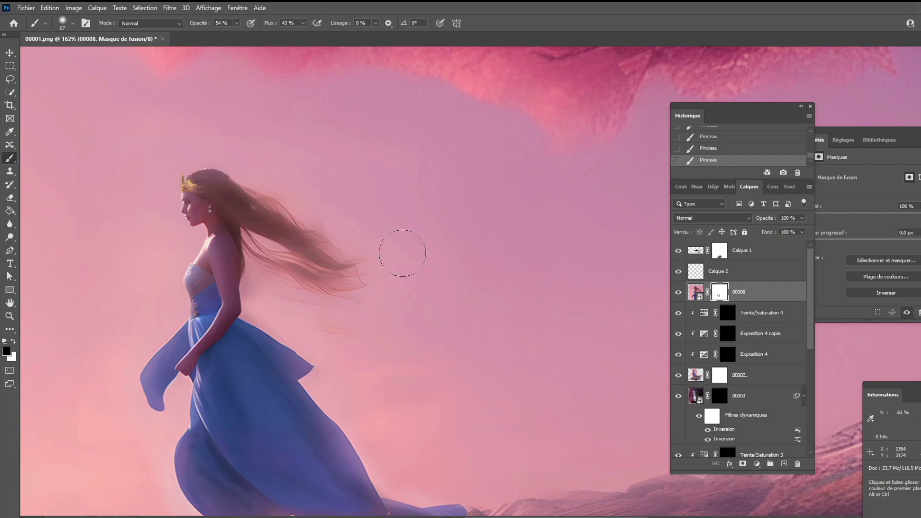
key("ctrl+0")
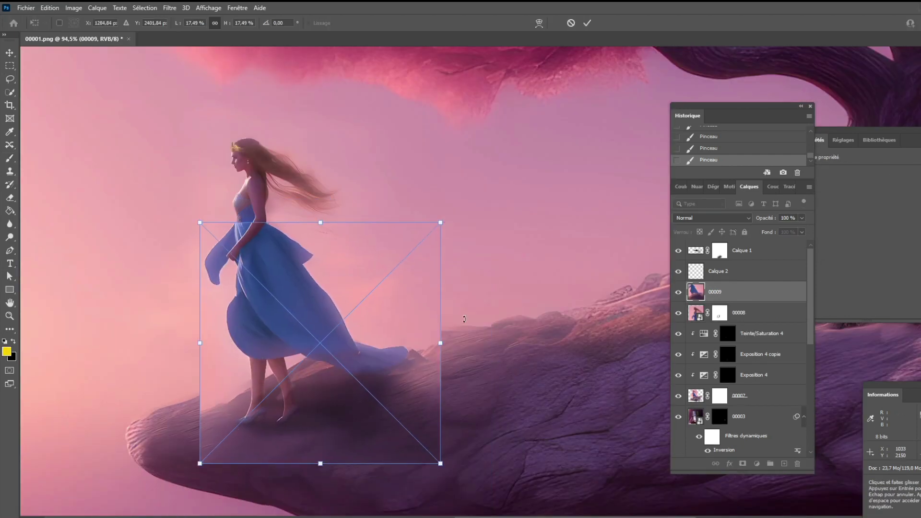
Shrink render 00009 to about 15% on the lower dress and add an inverted mask.
left_click_drag(200, 464, 263, 392)
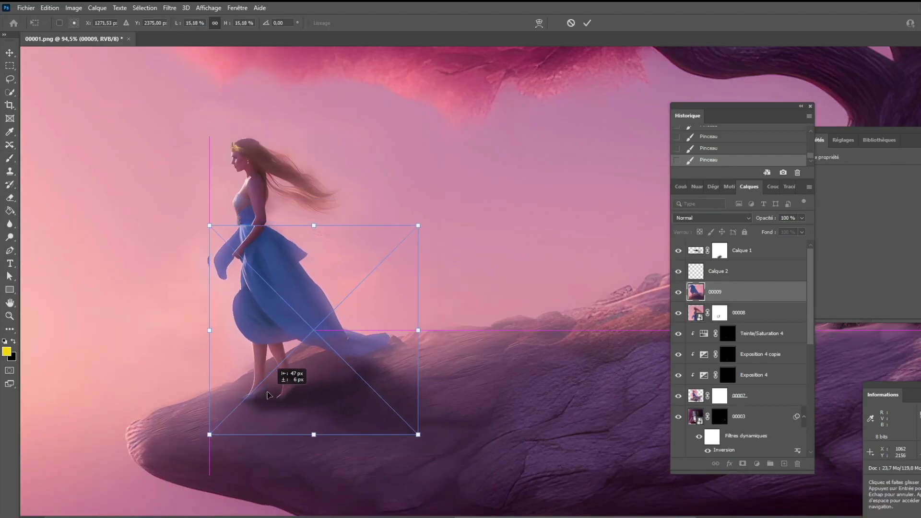
scroll(263, 391, "up", 3)
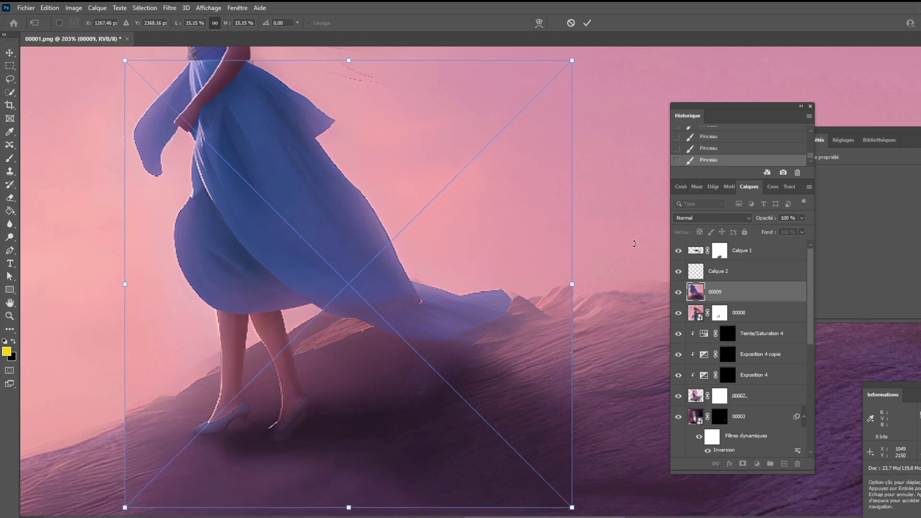
key("Return")
key("ctrl+i")
key("b")
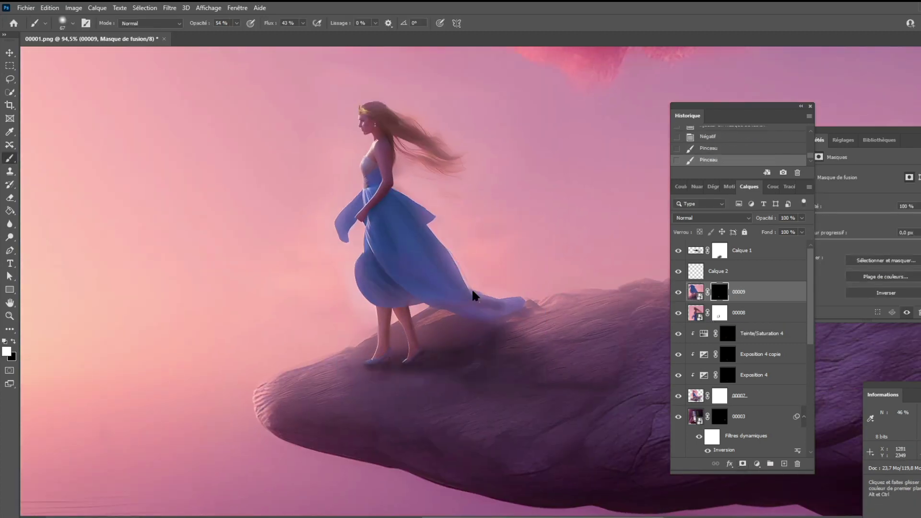
Paint the 00009 mask at 100% to reveal the reshaped flap and shorter train.
scroll(398, 291, "up", 2)
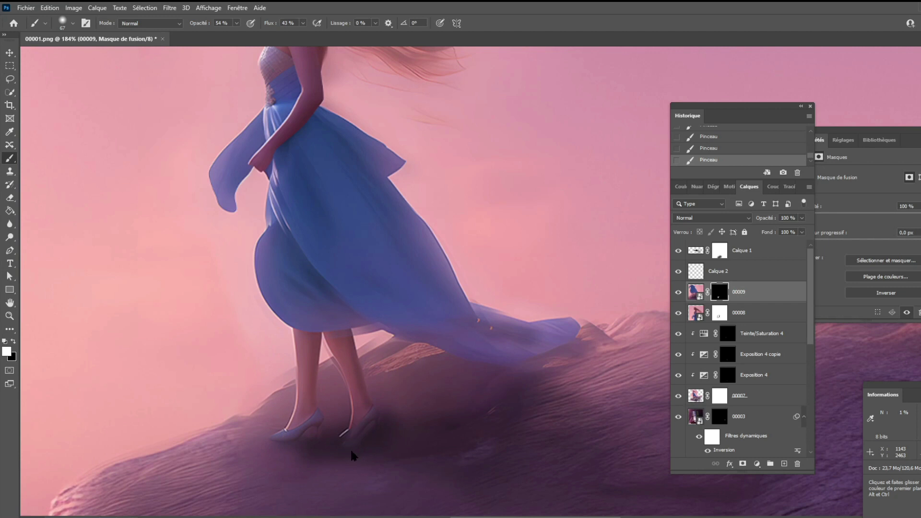
left_click_drag(256, 206, 287, 149)
key("0")
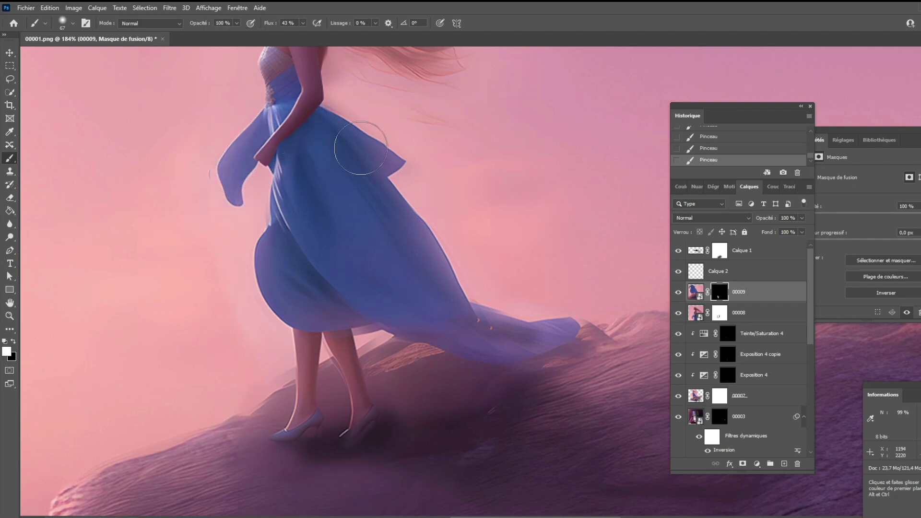
left_click_drag(361, 147, 531, 288)
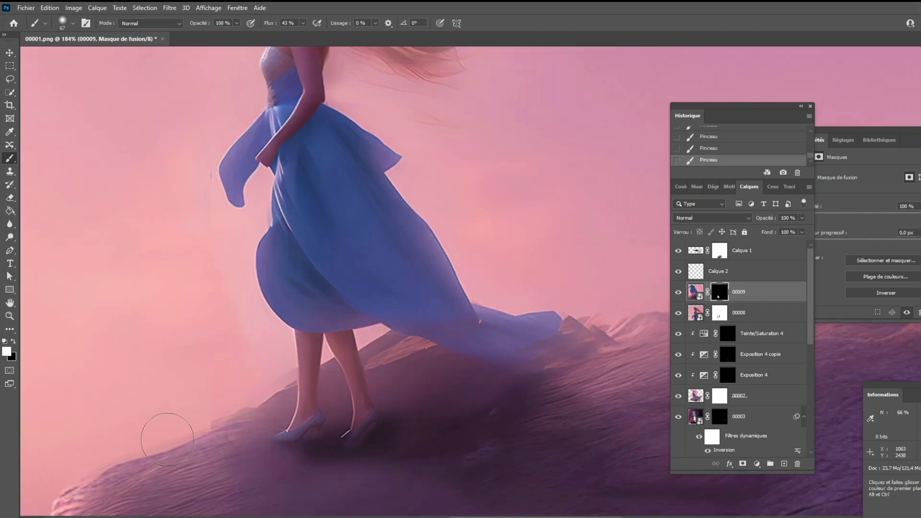
scroll(332, 395, "down", 3)
scroll(388, 352, "up", 5)
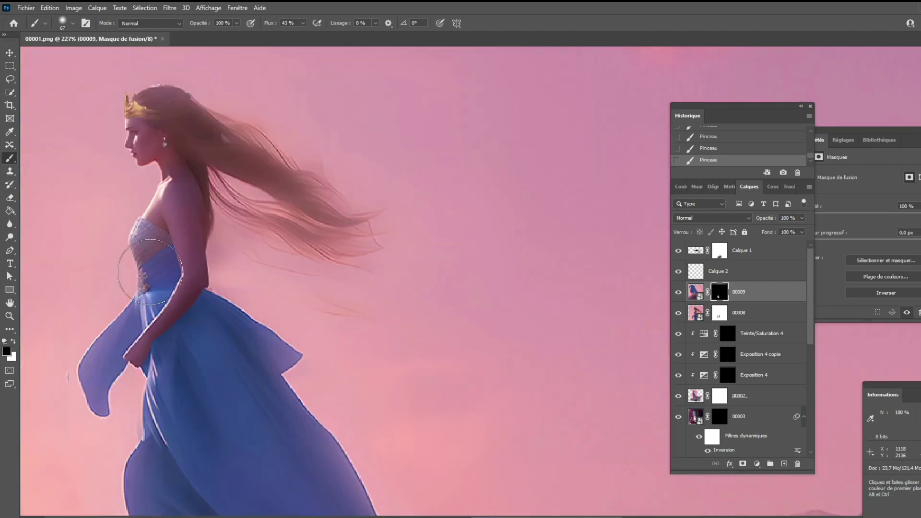
scroll(321, 274, "down", 5)
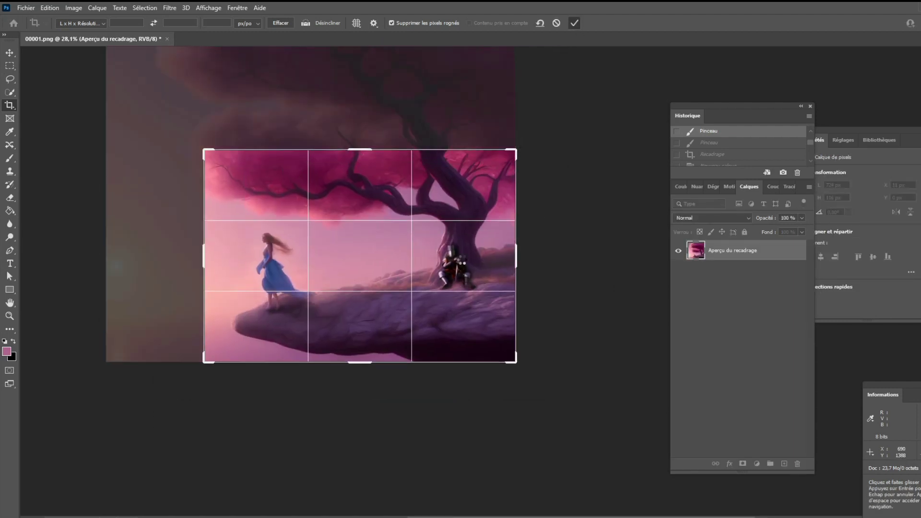
Commit the 2416×1515 landscape crop, comparing it against the uncropped image.
key("Return")
key("ctrl+z")
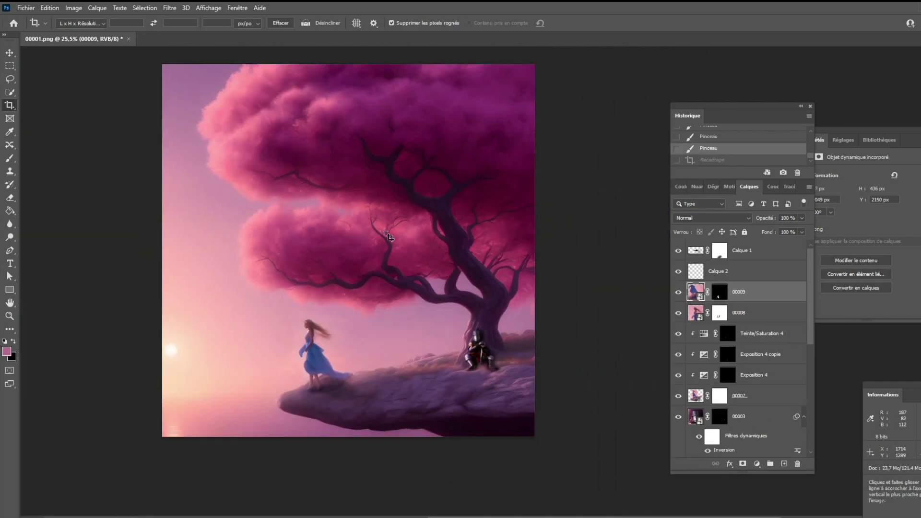
mouse_move(423, 367)
left_mouse_down()
mouse_move(471, 283)
mouse_move(437, 253)
mouse_move(301, 240)
mouse_move(504, 262)
mouse_move(308, 231)
mouse_move(360, 213)
mouse_move(441, 214)
left_mouse_up()
key("ctrl+0")
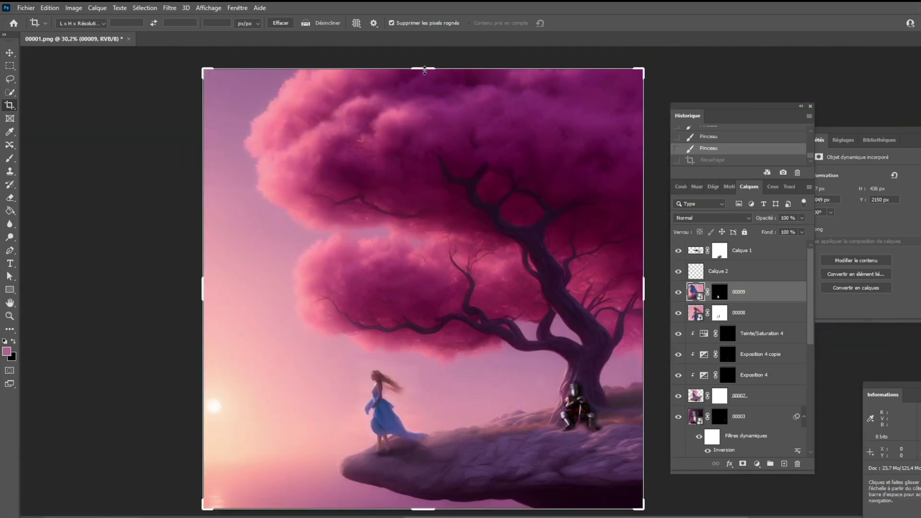
key("ctrl+shift+z")
left_click_drag(493, 321, 409, 294)
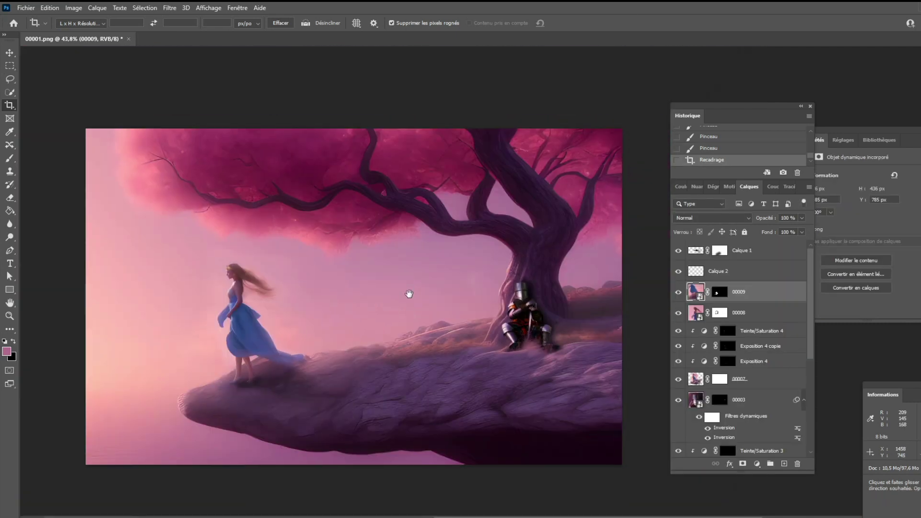
Bring up the Exporter sous settings for a JPG export.
left_click(26, 7)
left_click(327, 180)
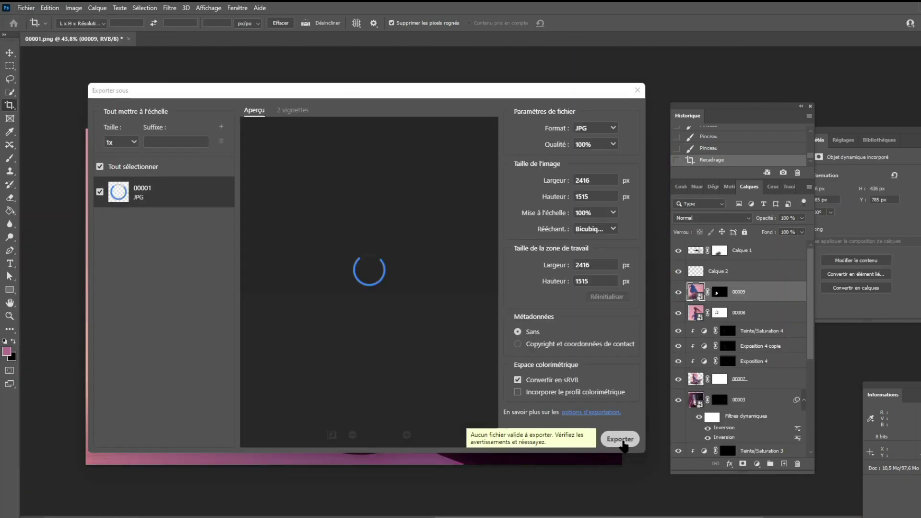
left_click(621, 439)
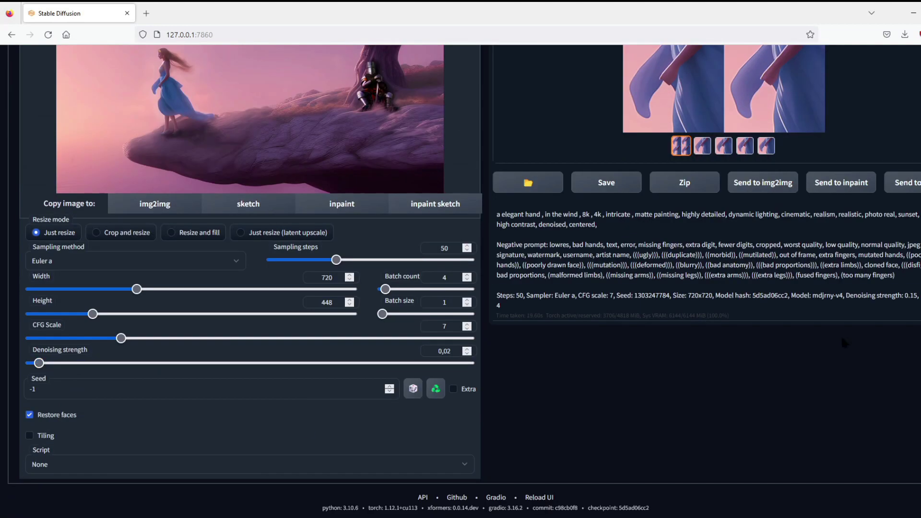
Generate img2img variations of the cropped scene, inspect one enlarged, then clear the input image.
left_click(889, 92)
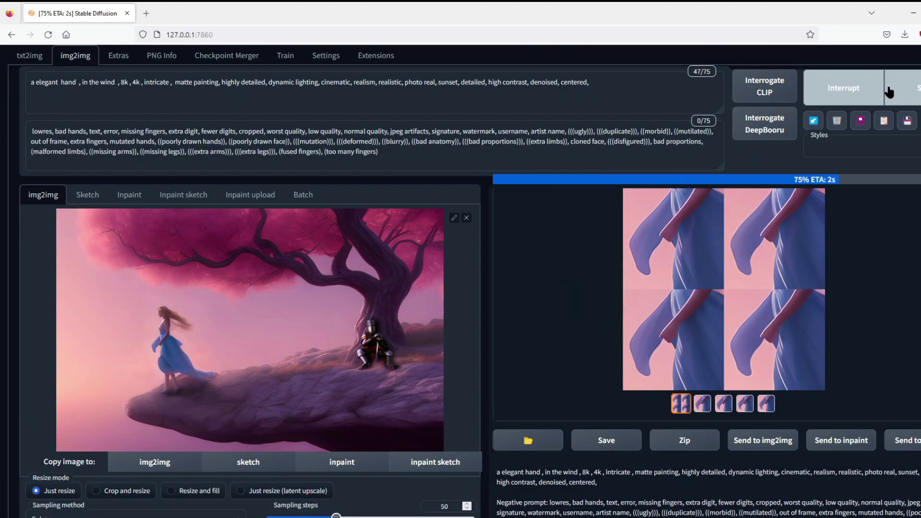
left_click(719, 318)
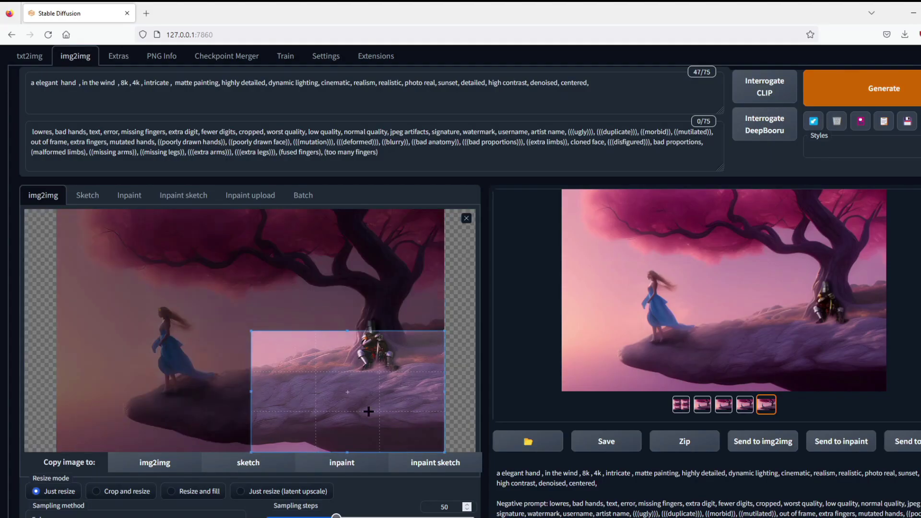
left_click_drag(58, 209, 346, 397)
left_click(467, 218)
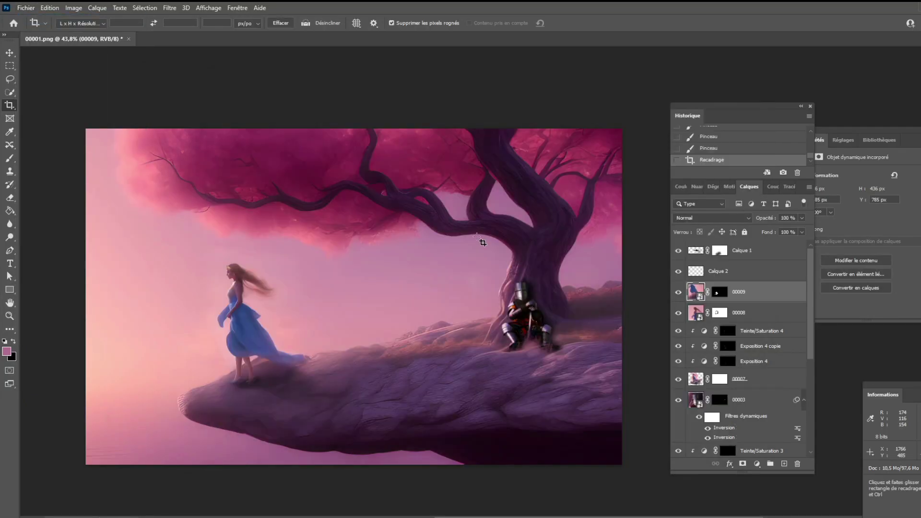
Open 00011.png from stable-diffusion-webui/outputs/extras-images.
left_click(26, 7)
left_click(38, 45)
left_click(48, 171)
double_click(135, 92)
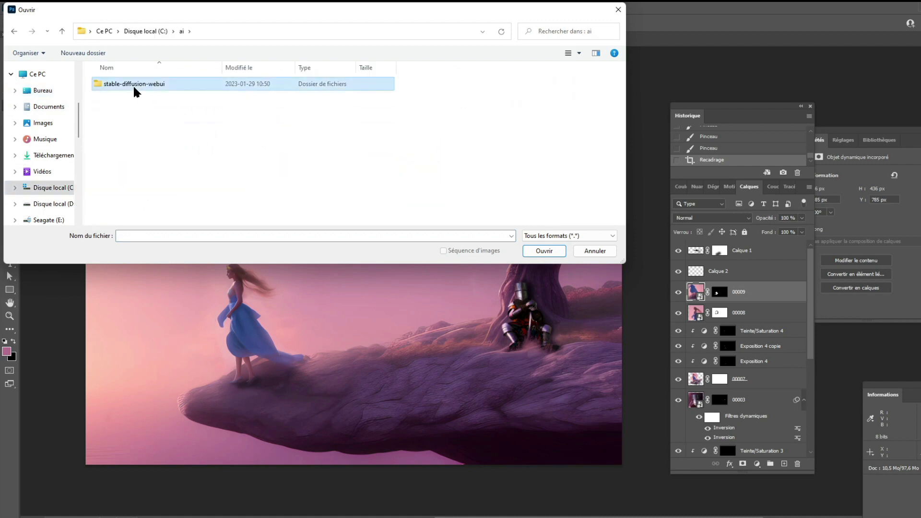
scroll(192, 139, "up", 2)
double_click(121, 131)
double_click(120, 84)
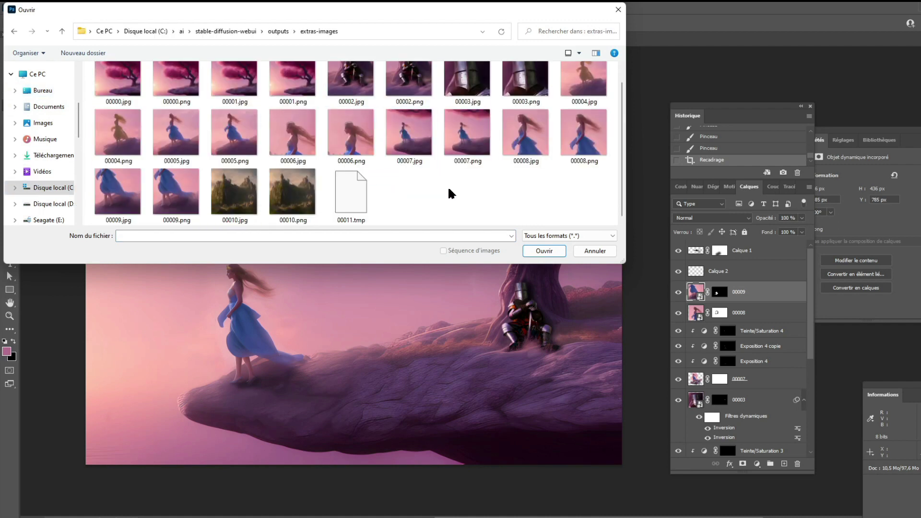
double_click(409, 192)
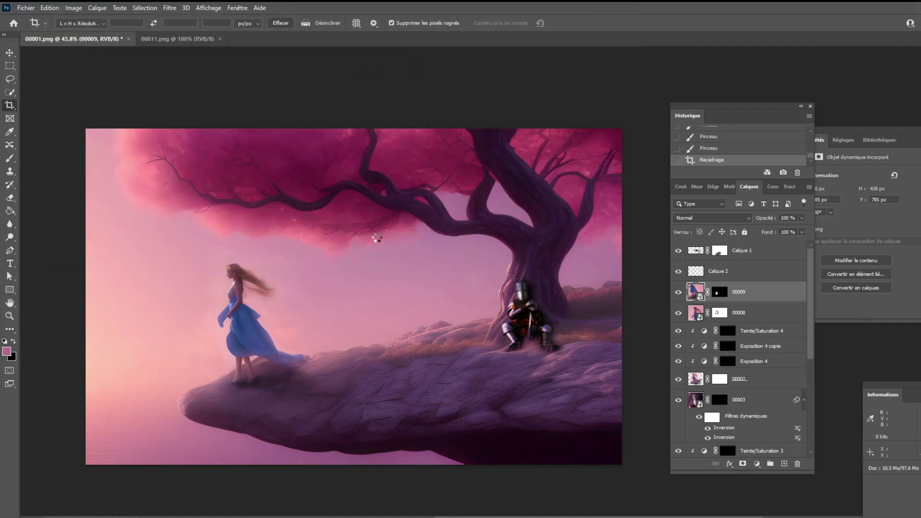
Resize the image to 40%, giving 3866×2424 px.
left_click(77, 8)
left_click(96, 73)
type("0")
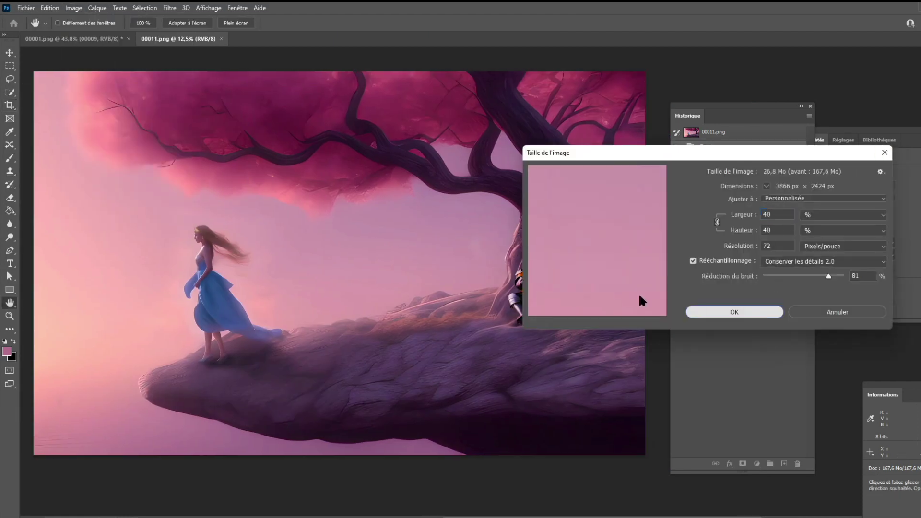
key("Return")
Add a Courbes adjustment and pull the curve down to darken the image.
key("c")
left_click(757, 463)
left_click(773, 336)
left_click_drag(864, 247, 877, 259)
Paint a white glow at the left of the sky on a new Densité linéaire (Ajout) layer.
left_click(784, 464)
key("b")
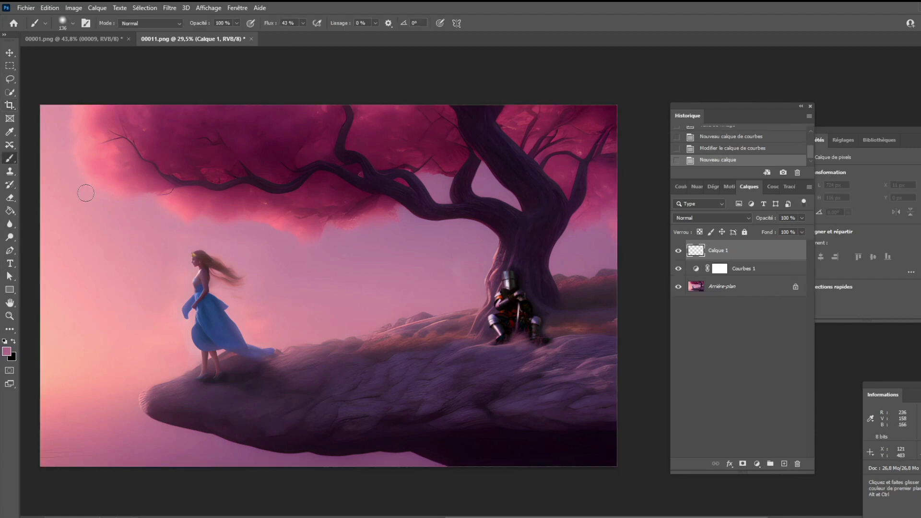
left_click(123, 287)
left_click(713, 218)
left_click(713, 312)
left_click_drag(397, 322, 408, 319)
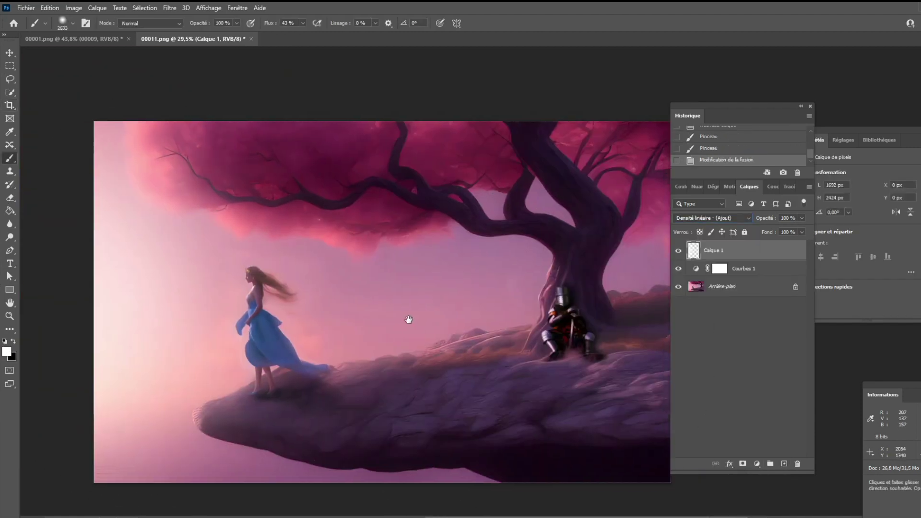
left_click_drag(237, 307, 302, 306)
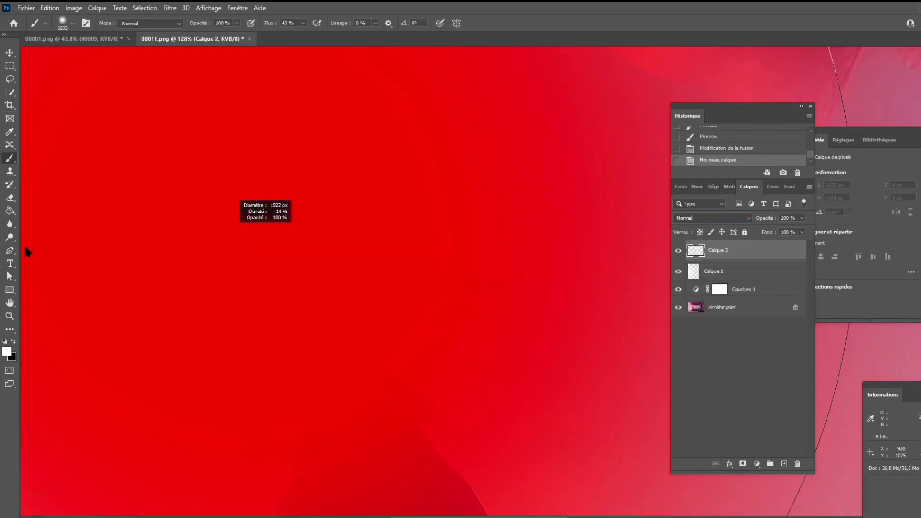
Add a pink Solid Color fill with inverted mask, painting soft 17% pink light around the princess.
left_click(757, 464)
left_click(732, 240)
left_click(904, 240)
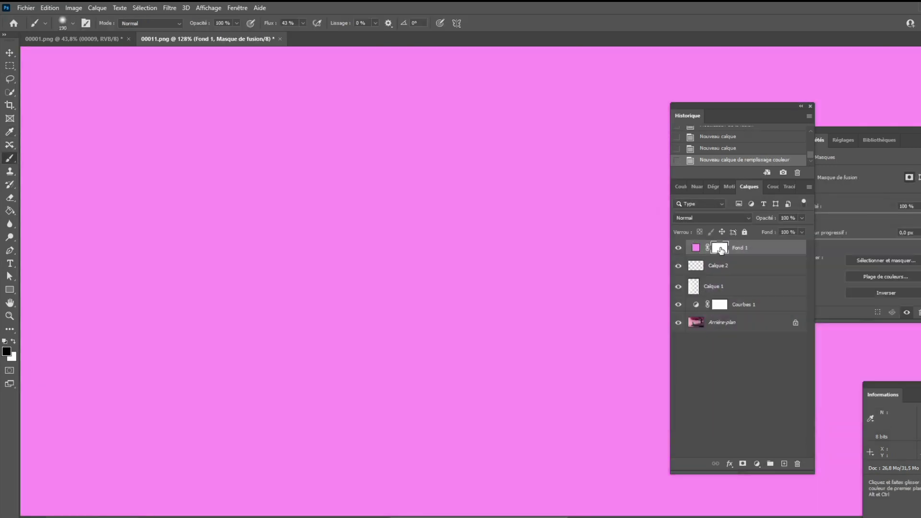
key("ctrl+i")
left_click_drag(276, 177, 265, 234)
key("1")
key("7")
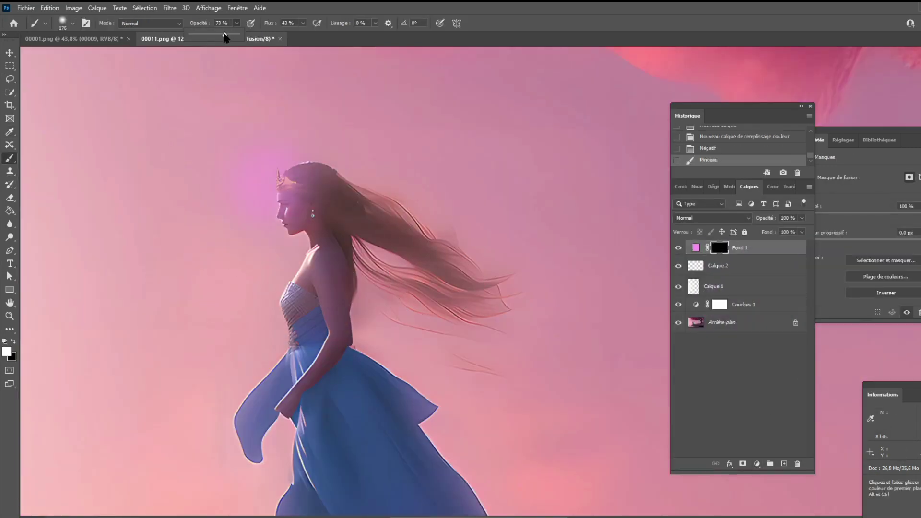
left_click_drag(297, 135, 288, 221)
left_click_drag(298, 298, 312, 480)
Zoom out over the whole scene and place the Sun_Rays_Overlay image into it.
key("ctrl+minus")
key("ctrl+minus")
key("ctrl+minus")
key("x")
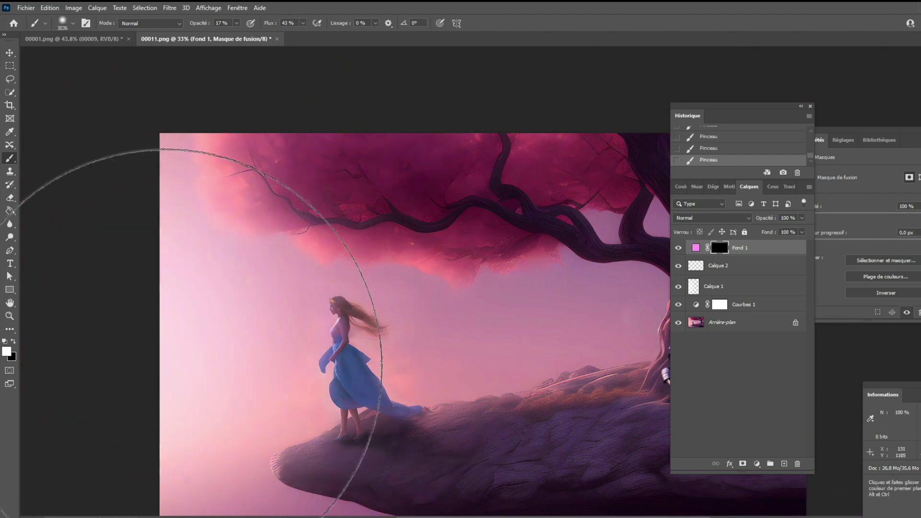
mouse_move(439, 332)
left_mouse_down()
mouse_move(410, 302)
mouse_move(365, 318)
left_mouse_up()
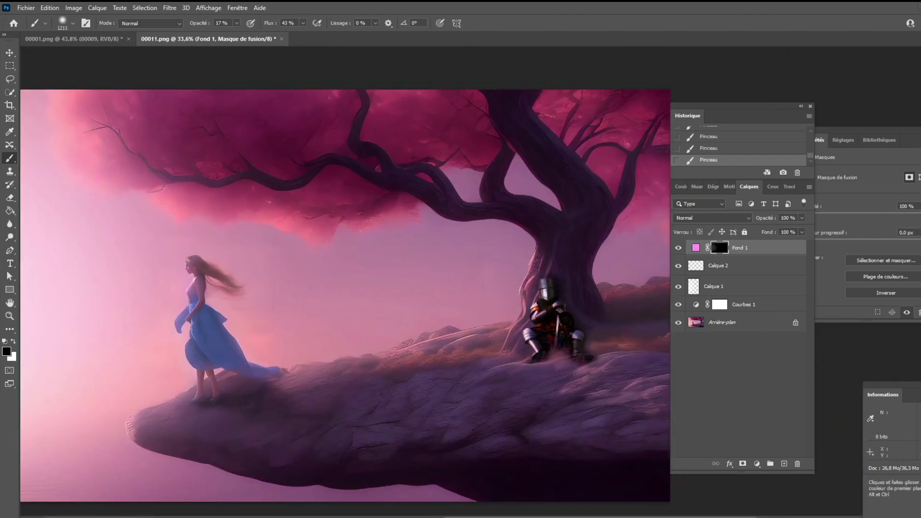
mouse_move(719, 232)
left_mouse_down()
mouse_move(235, 279)
mouse_move(209, 299)
left_mouse_up()
Blend the sun rays as Densité linéaire (Ajout) below Fond 1, rotated, at 73% opacity.
left_click(712, 218)
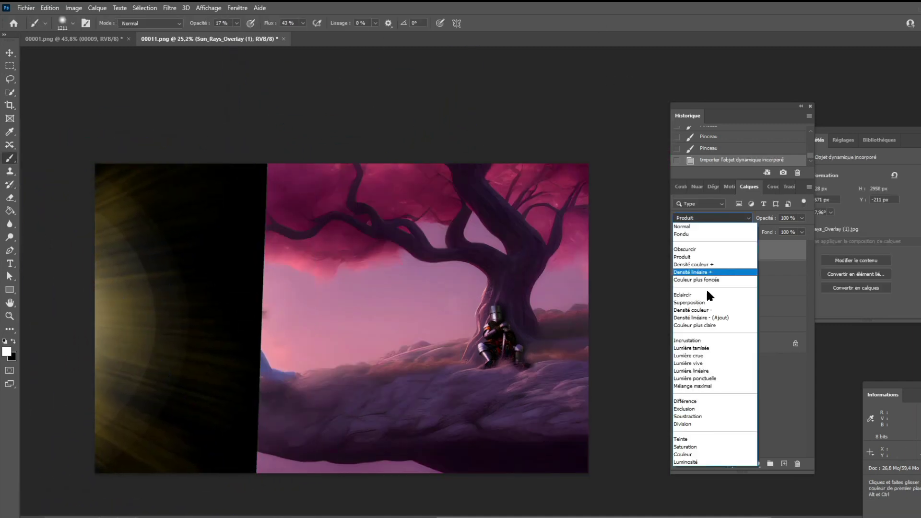
left_click(711, 318)
left_click_drag(720, 251, 691, 269)
mouse_move(211, 297)
left_mouse_down()
mouse_move(168, 297)
mouse_move(269, 288)
left_mouse_up()
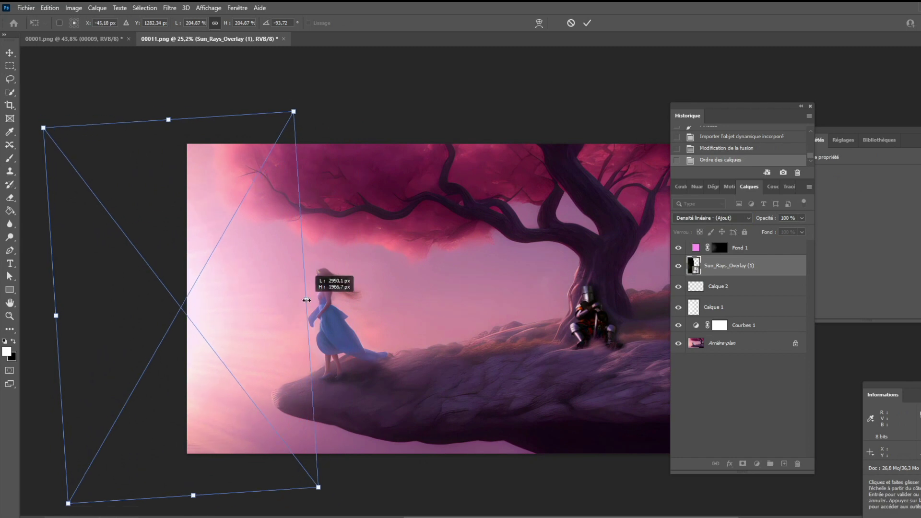
key("Return")
key("b")
key("7")
key("3")
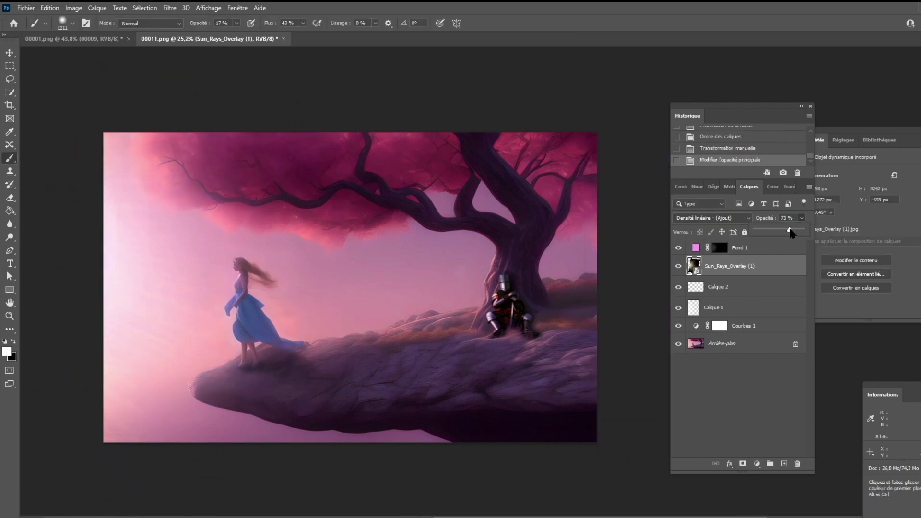
Flatten the image, then cool, darken, and add contrast, shadows and texture in Camera Raw.
key("ctrl+shift+a")
left_click_drag(880, 182, 877, 183)
left_click_drag(879, 223, 883, 268)
left_click_drag(880, 324, 884, 324)
Check the blue-channel curve and color-grade shadows blue and highlights pink in Camera Raw.
left_click(880, 414)
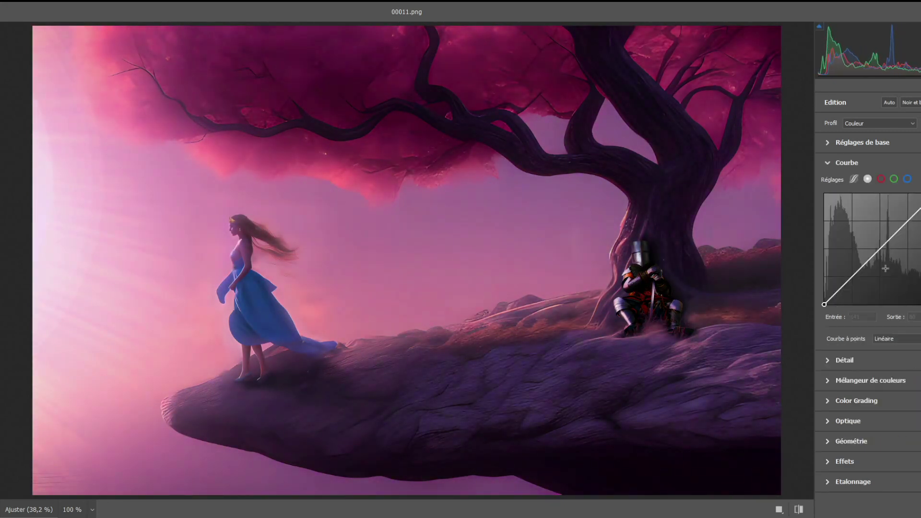
left_click(894, 179)
left_click(867, 179)
left_click(857, 401)
left_click_drag(882, 298, 873, 287)
scroll(904, 435, "down", 1)
left_click(845, 489)
Apply the Camera Raw grading and bring up Export As for the 3866×2424 image as JPG at 100% quality.
key("Return")
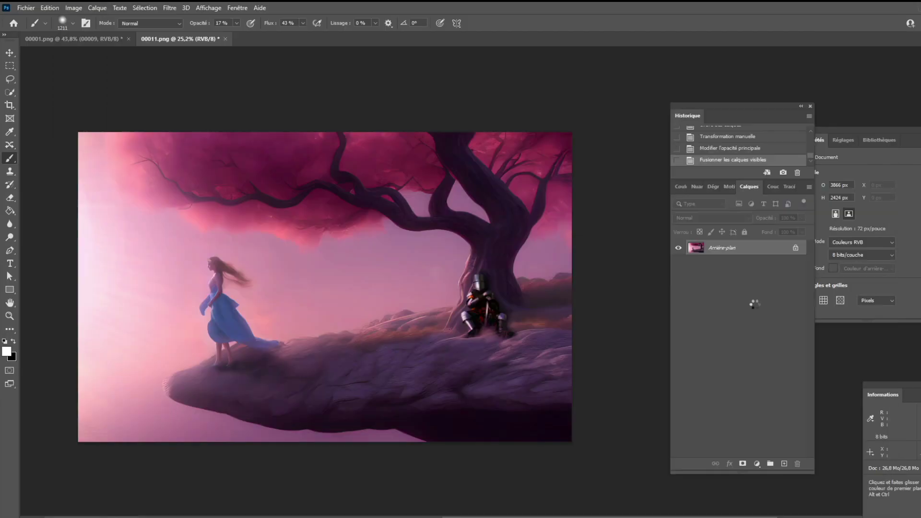
left_click(26, 7)
left_click(168, 175)
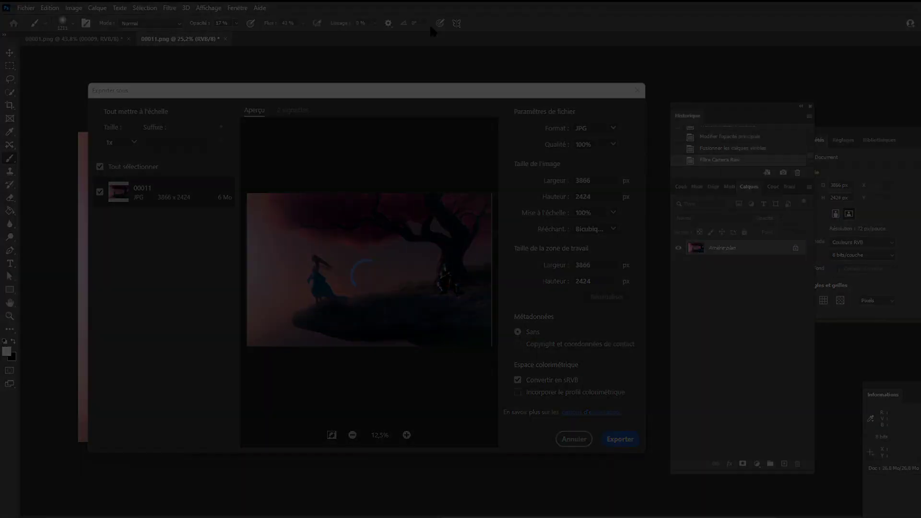